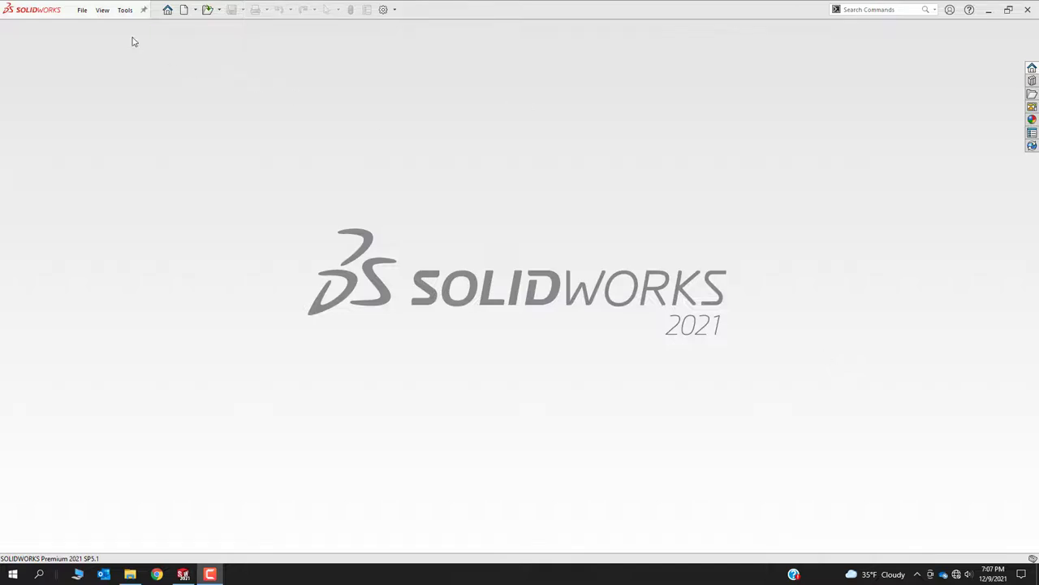
# Step: Create a new part document
pyautogui.click(101, 10)
pyautogui.click(91, 26)
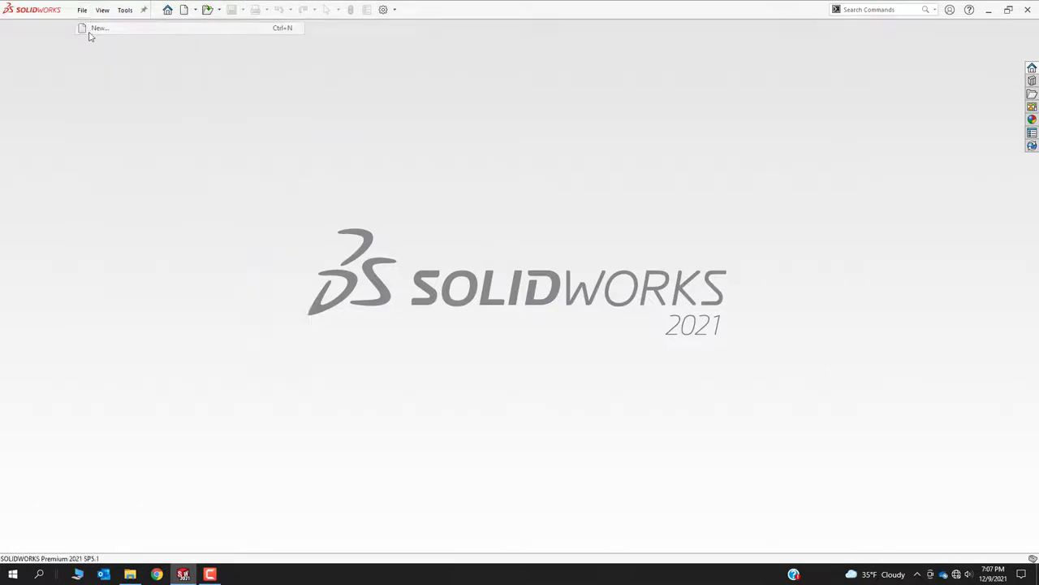
pyautogui.click(217, 205)
pyautogui.click(429, 419)
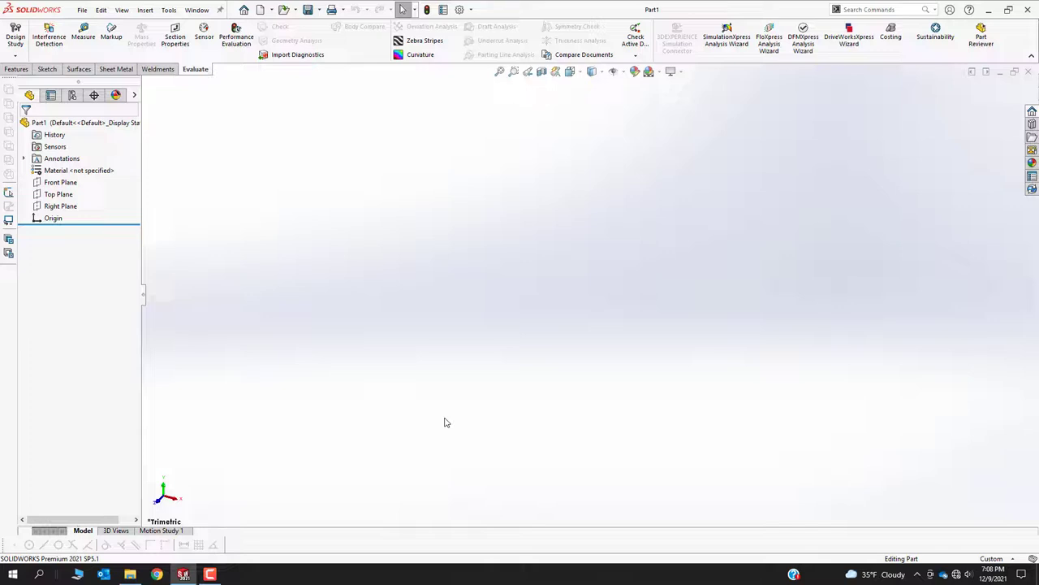
# Step: Sketch a center rectangle about 3.72 in wide and 3.32 in high on the Front Plane, centered on the origin
pyautogui.click(61, 182)
pyautogui.click(68, 165)
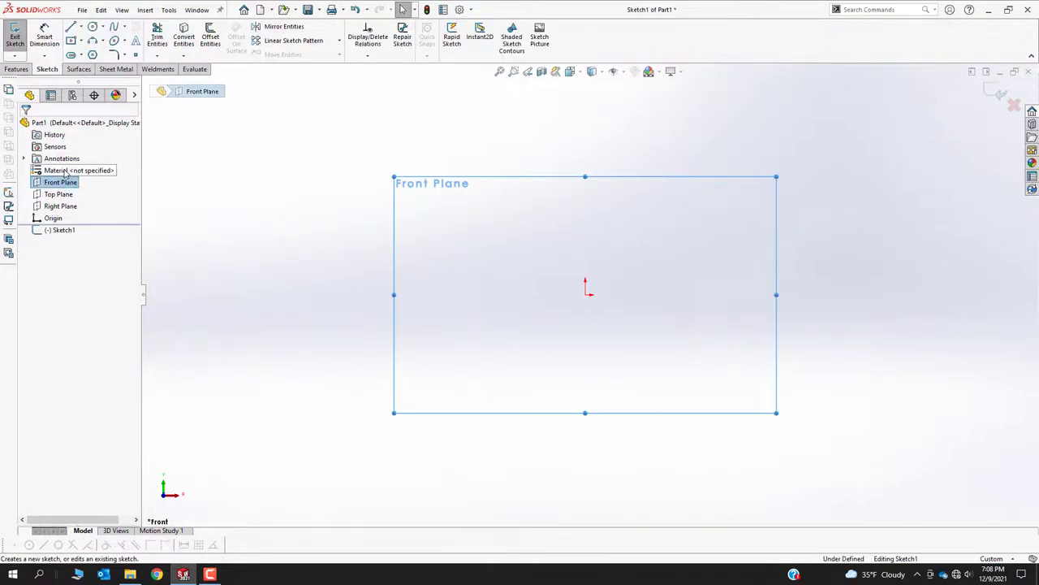
pyautogui.click(71, 40)
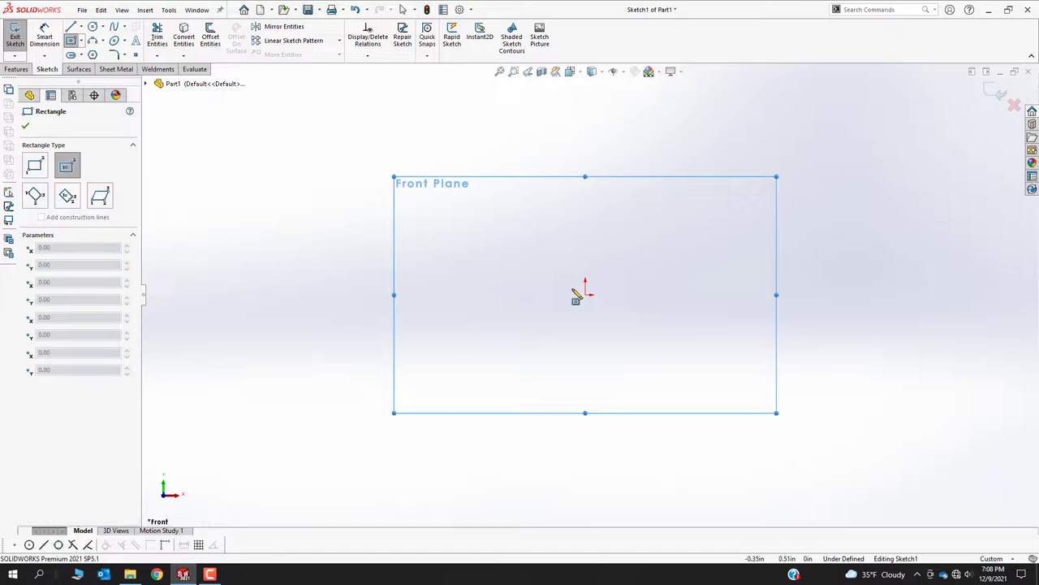
pyautogui.moveTo(586, 293); pyautogui.dragTo(687, 204)
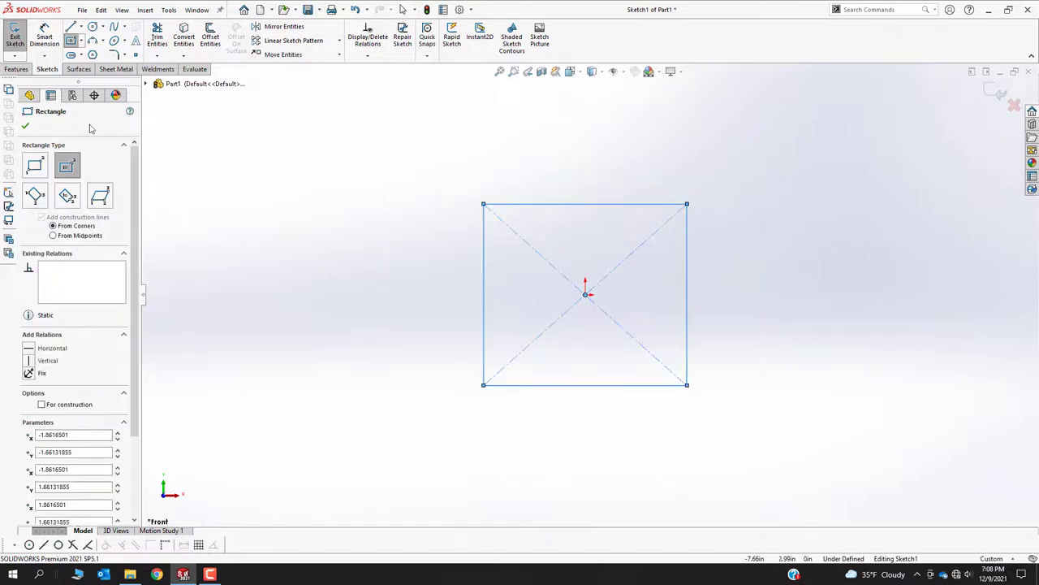
# Step: Extrude the rectangle sketch as a boss with a depth of 0.10 in
pyautogui.click(18, 69)
pyautogui.click(21, 47)
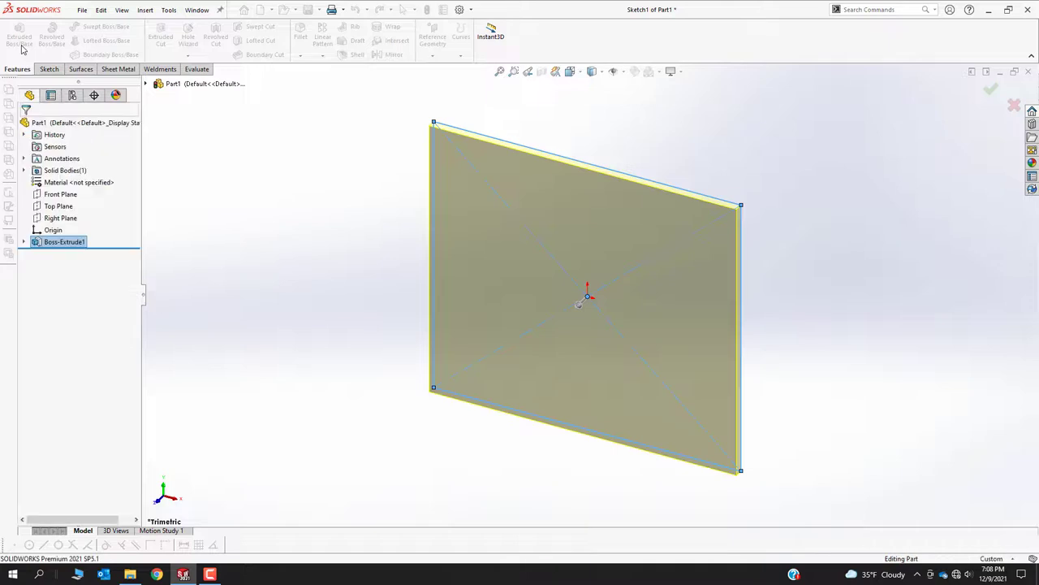
pyautogui.press('Return')
# Step: Edit the extruded boss and set its blind depth to 2 in
pyautogui.rightClick(74, 243)
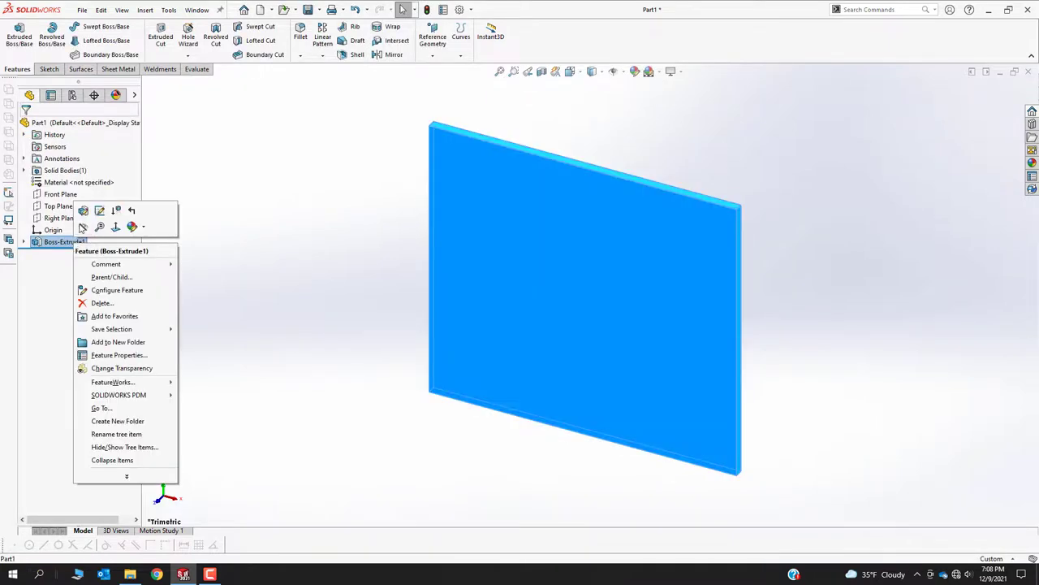
pyautogui.click(83, 215)
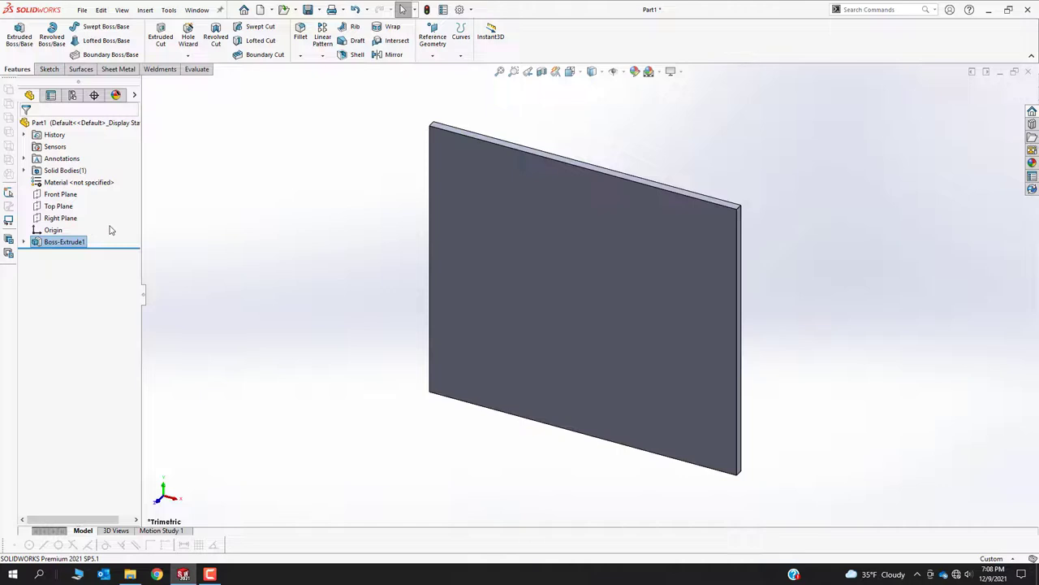
pyautogui.rightClick(84, 242)
pyautogui.click(86, 211)
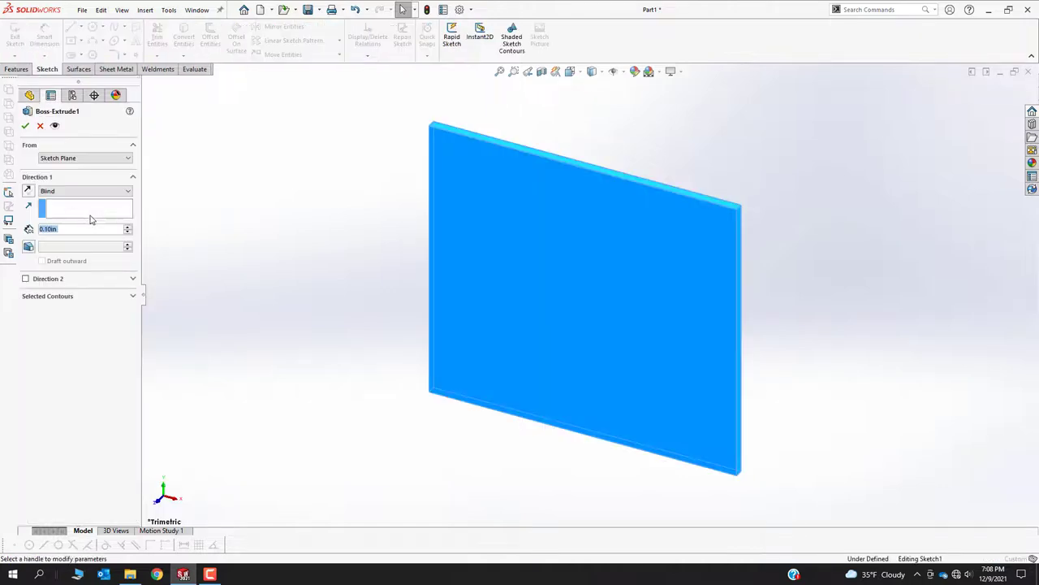
pyautogui.write('2.')
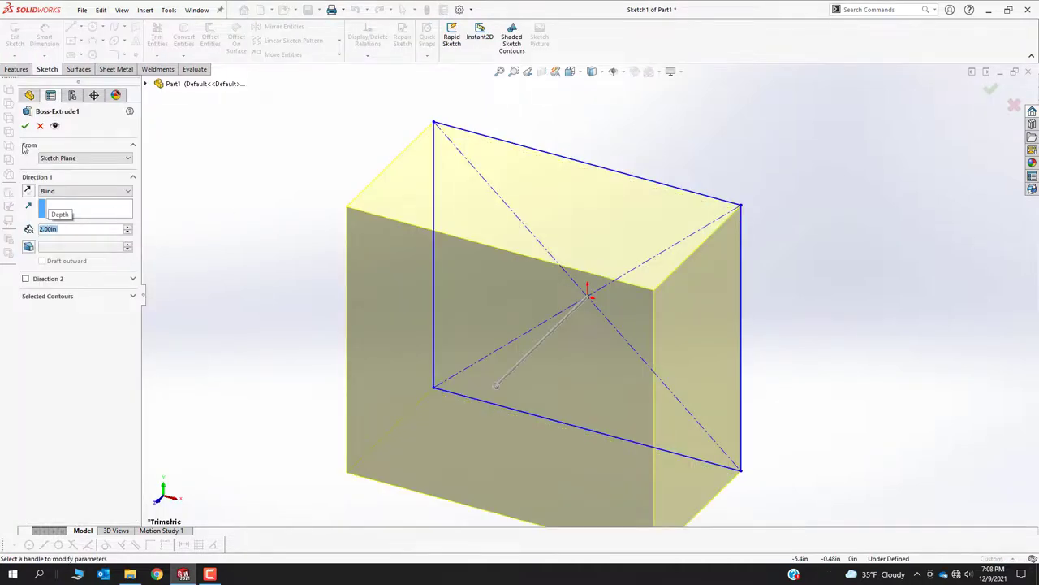
pyautogui.click(26, 125)
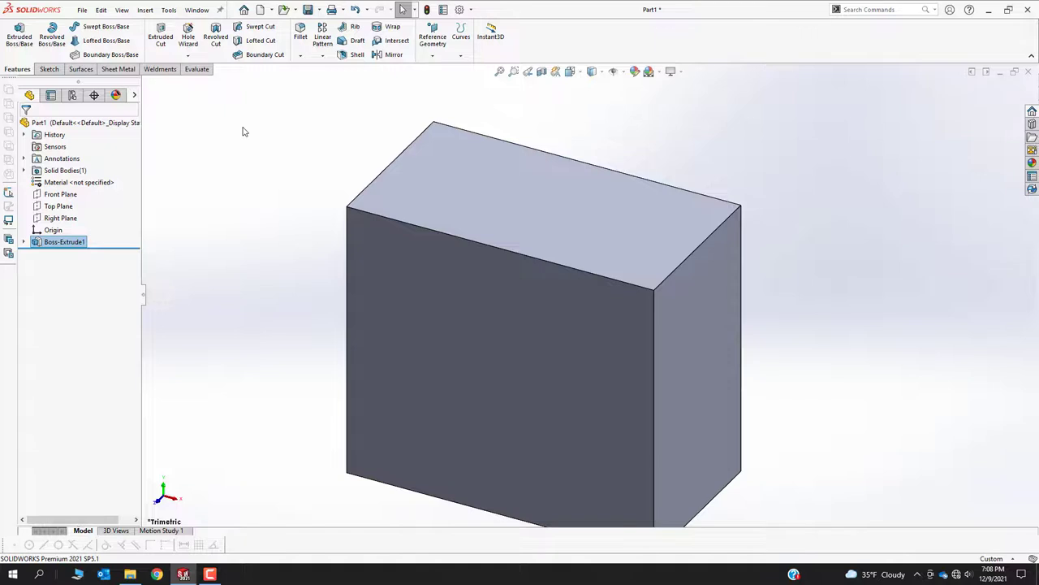
pyautogui.press('f')
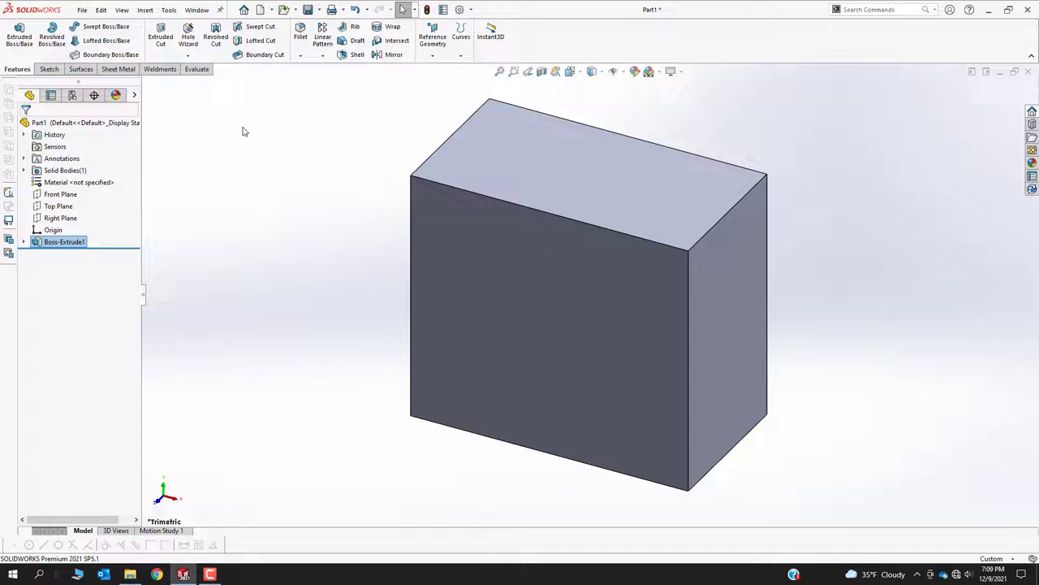
# Step: Remove the block's front face with Delete Face, using the plain Delete option
pyautogui.click(240, 219)
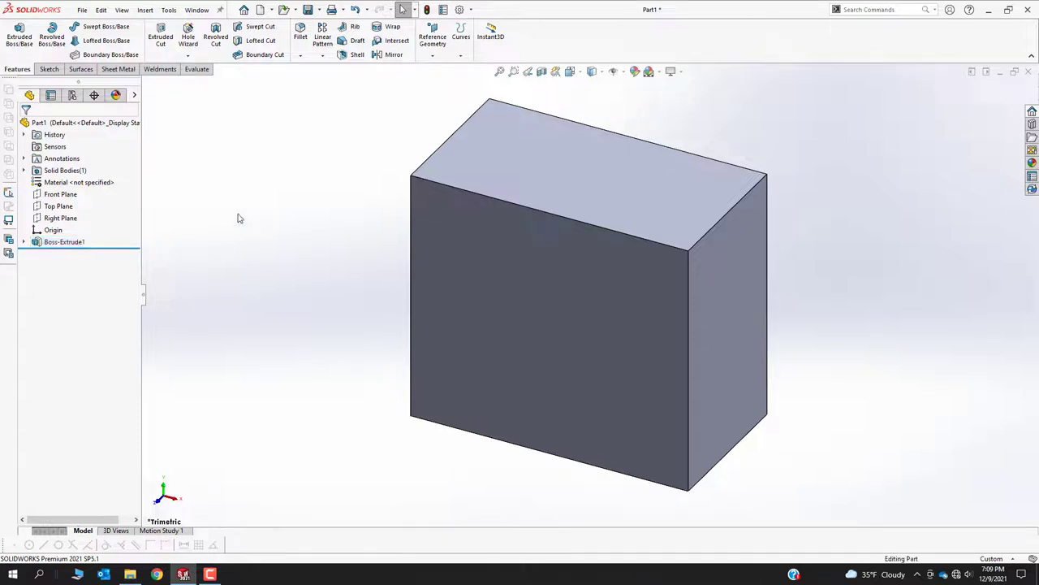
pyautogui.rightClick(467, 248)
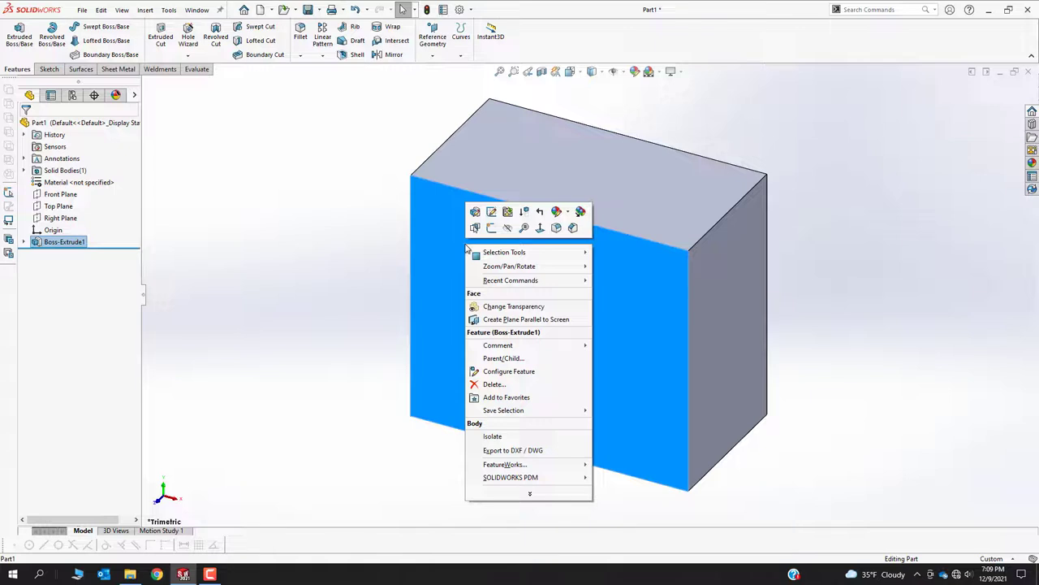
pyautogui.click(530, 493)
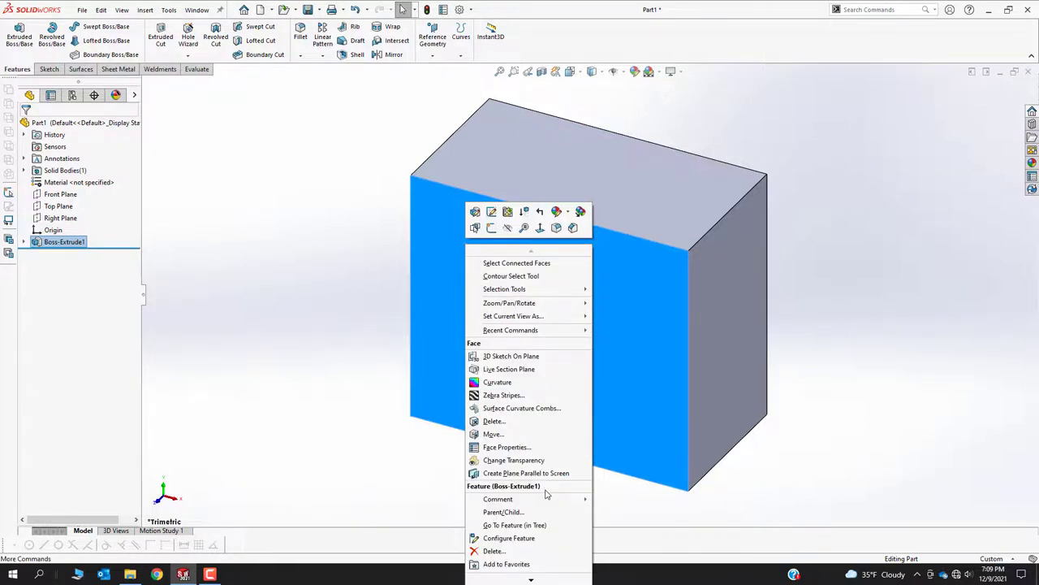
pyautogui.click(530, 424)
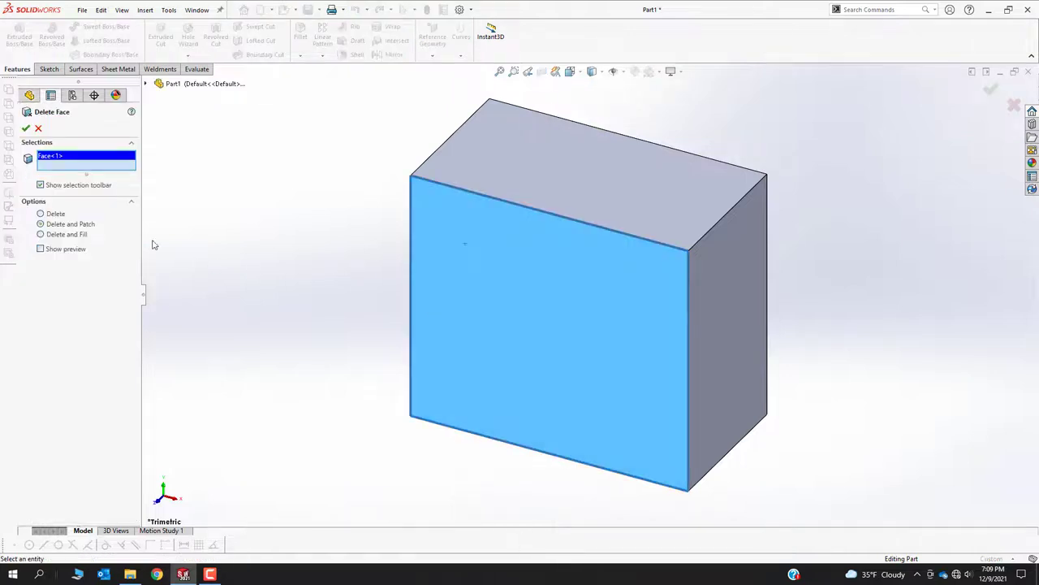
pyautogui.click(49, 213)
pyautogui.click(26, 128)
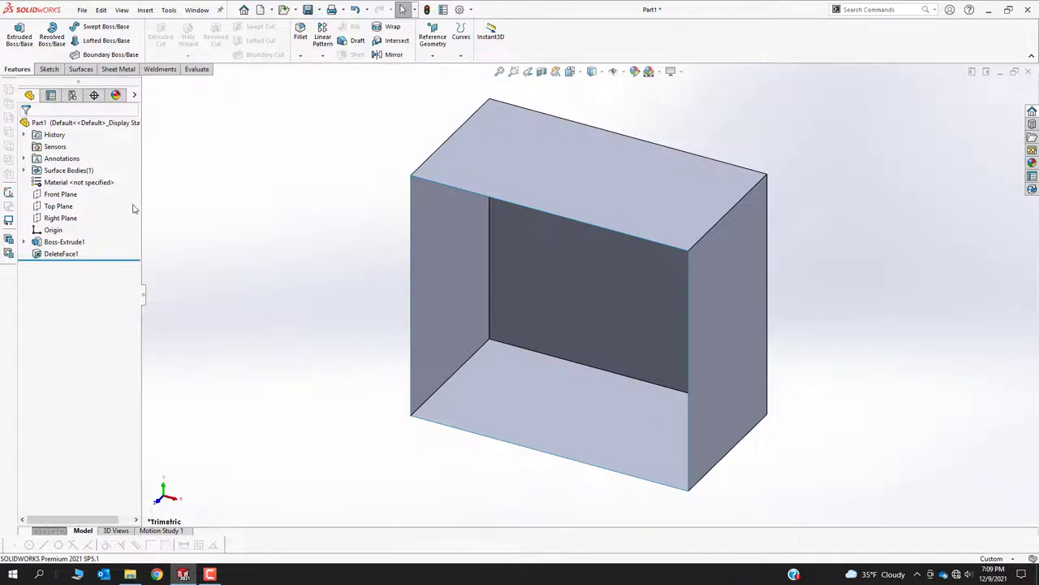
# Step: Expand the surface bodies in the feature tree and inspect the body left by the face deletion
pyautogui.click(23, 170)
pyautogui.click(77, 182)
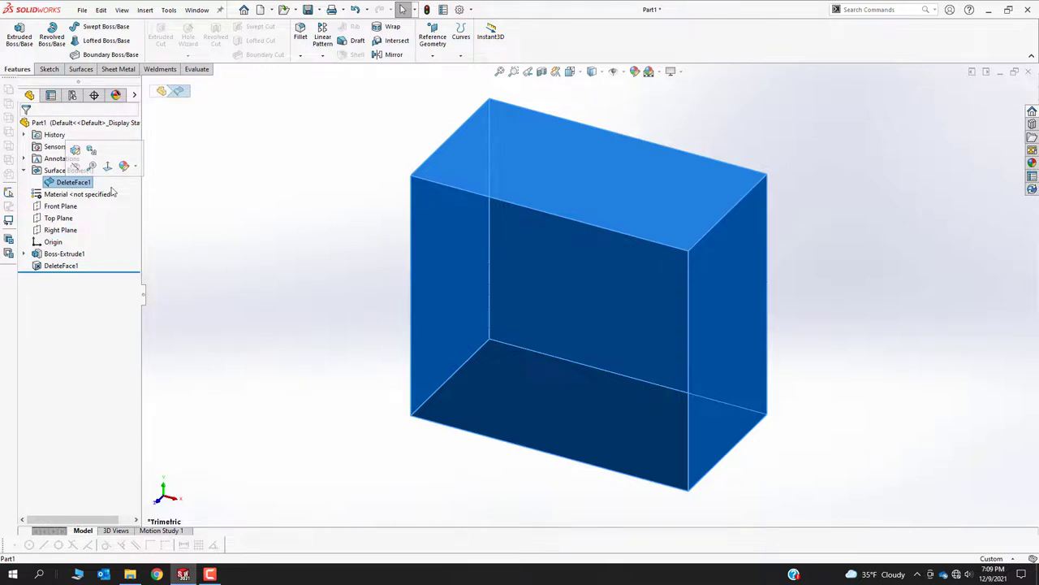
pyautogui.click(258, 202)
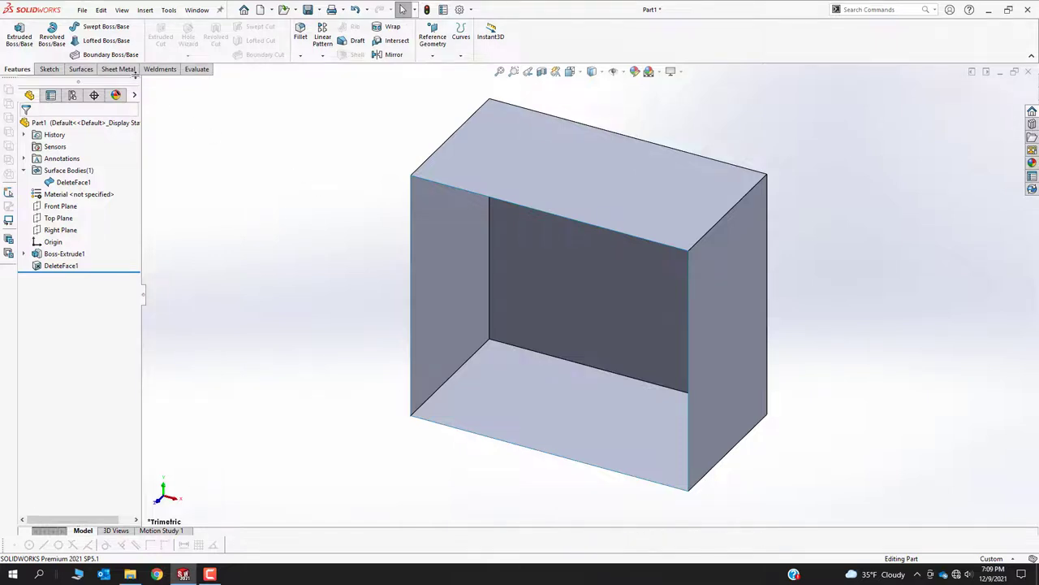
# Step: Close the open front of the box with a Planar Surface bounded by its four open edges
pyautogui.click(84, 72)
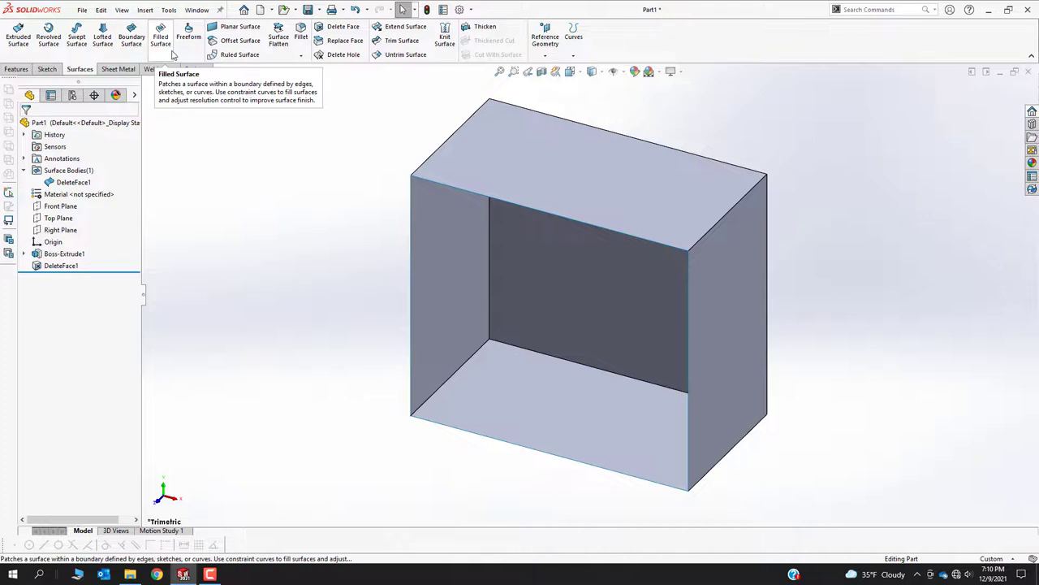
pyautogui.click(233, 31)
pyautogui.click(442, 185)
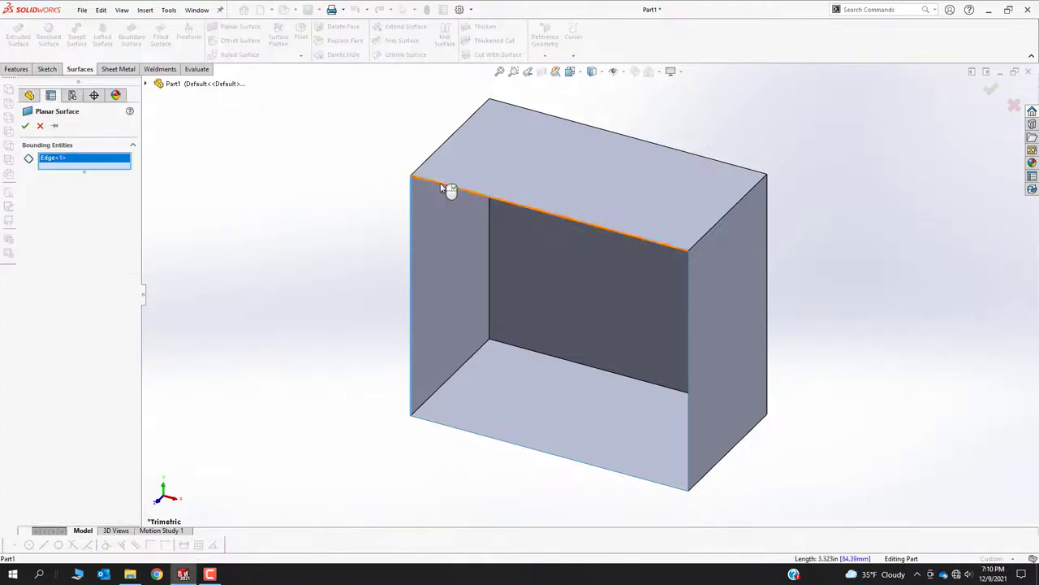
pyautogui.click(442, 188)
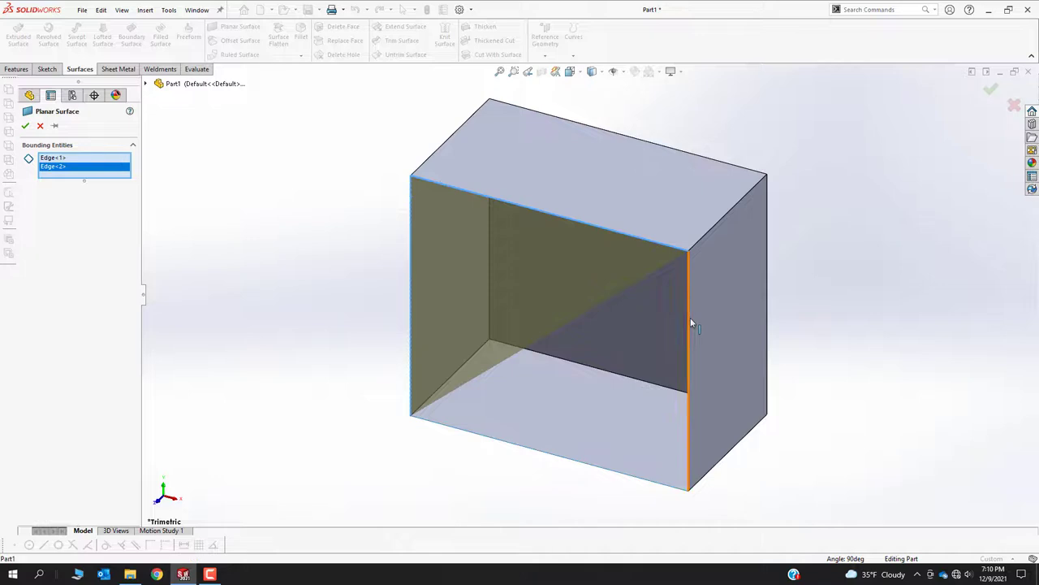
pyautogui.click(689, 318)
pyautogui.click(593, 469)
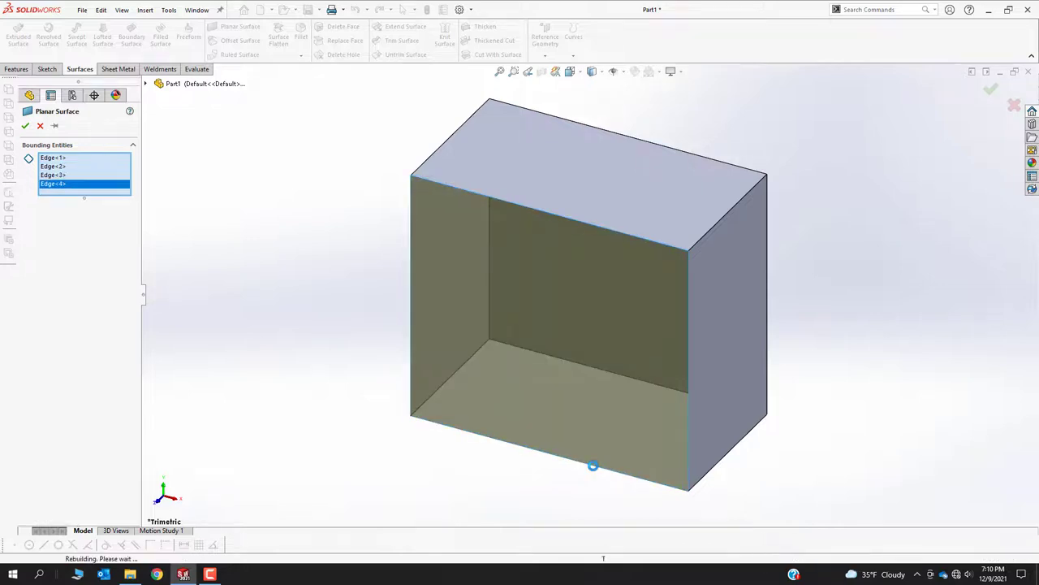
pyautogui.rightClick(593, 465)
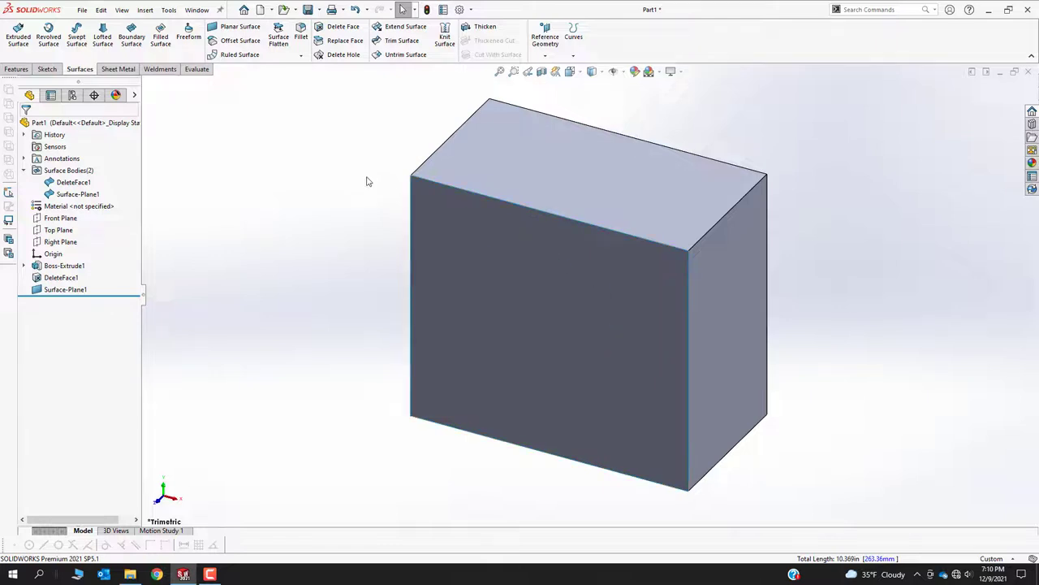
# Step: Knit the open box surface and the planar front surface together with the Create solid option enabled
pyautogui.click(444, 37)
pyautogui.click(533, 165)
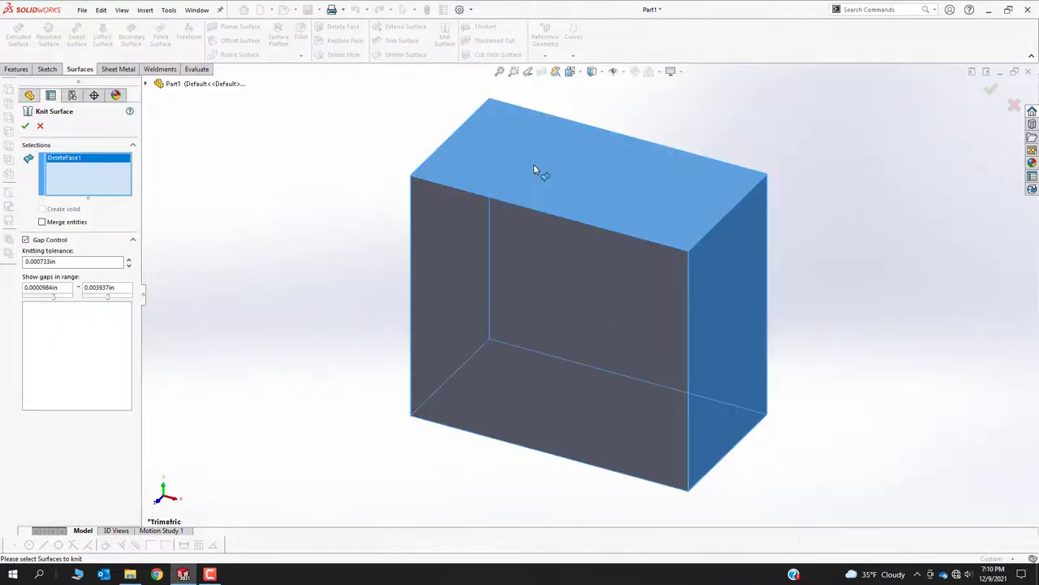
pyautogui.click(584, 301)
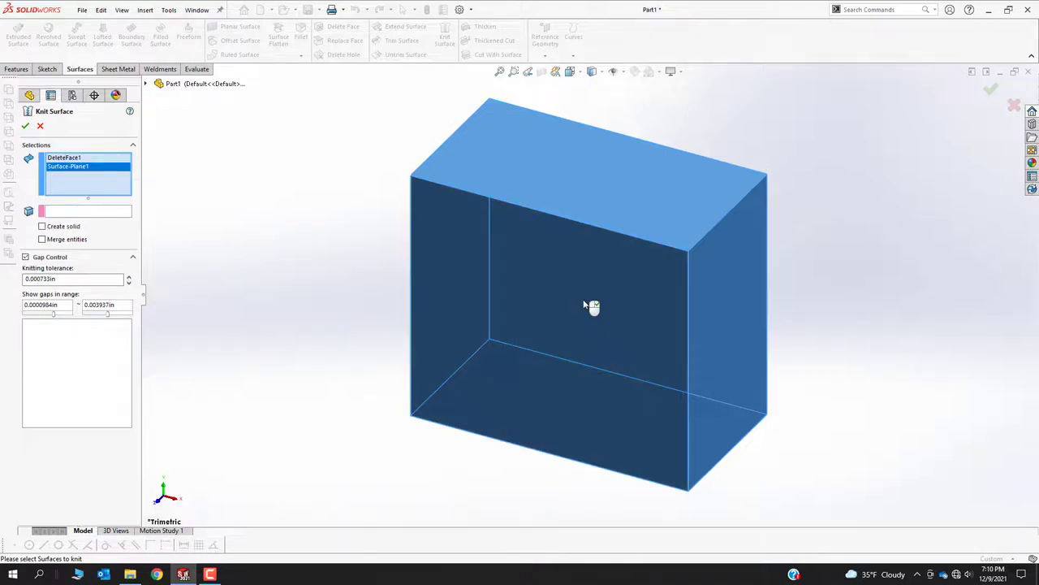
pyautogui.click(43, 227)
pyautogui.click(25, 126)
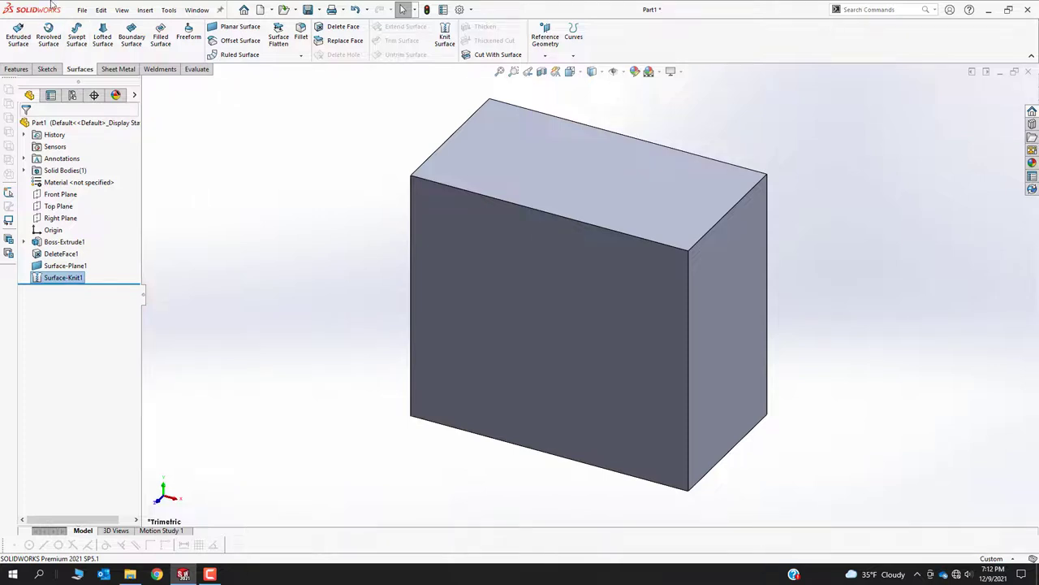
# Step: Close the part without saving its changes
pyautogui.click(82, 10)
pyautogui.click(99, 80)
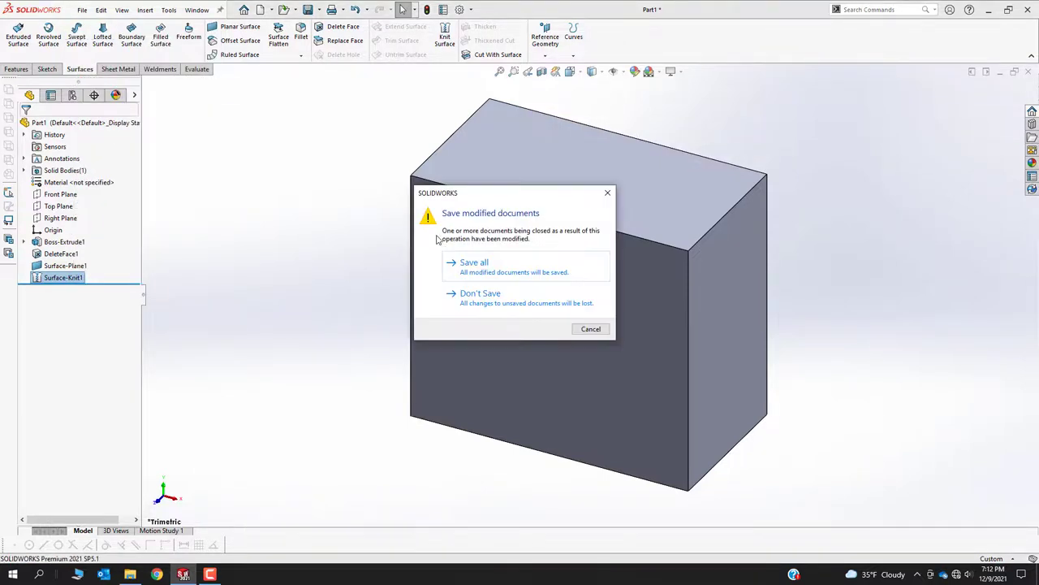
pyautogui.click(476, 299)
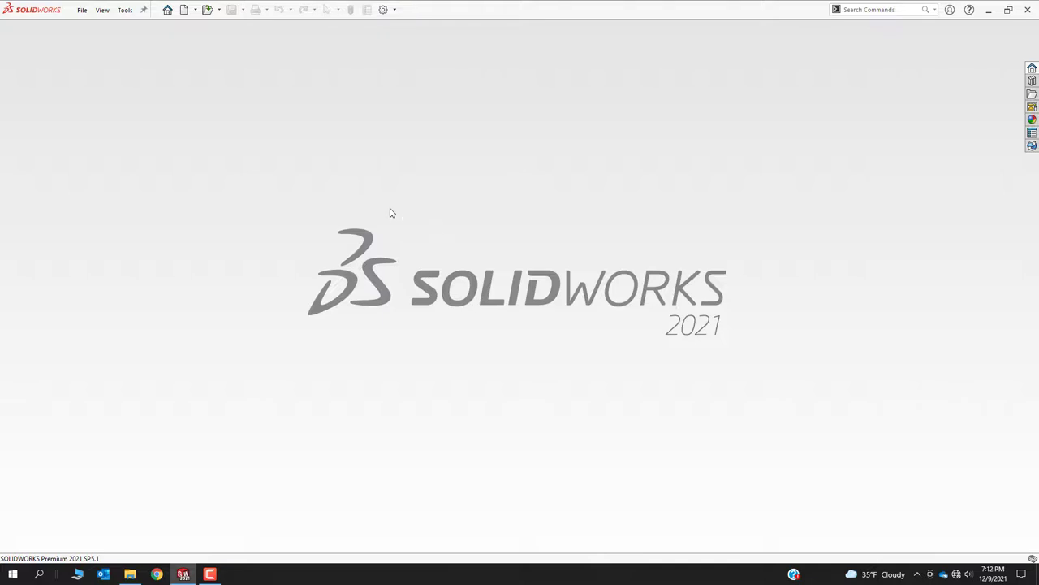
# Step: Start opening a file, skip the ManageVault login, and browse to WMSWUG's Advanced Surfacing with Guitars folder
pyautogui.click(82, 10)
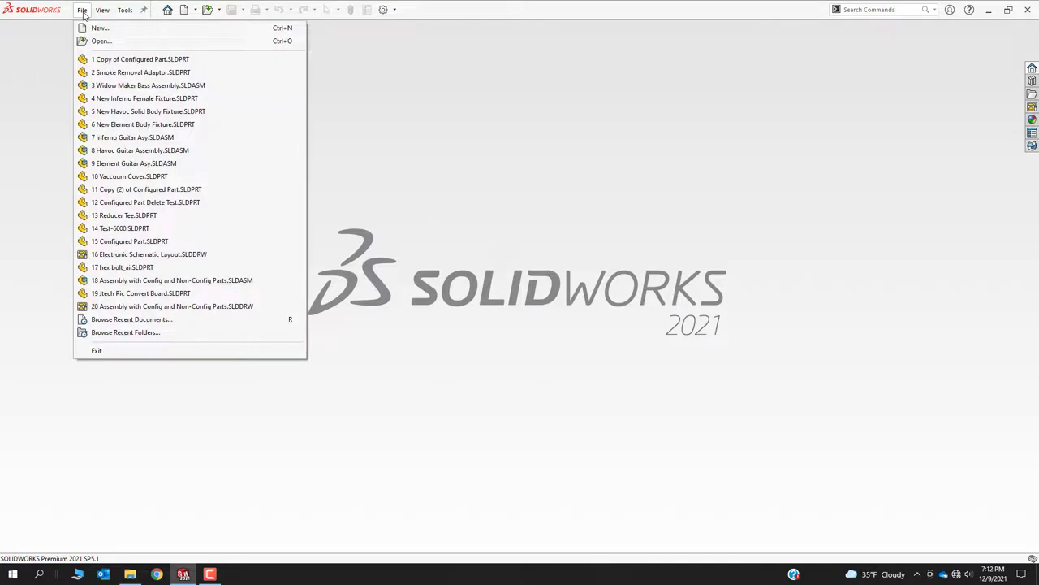
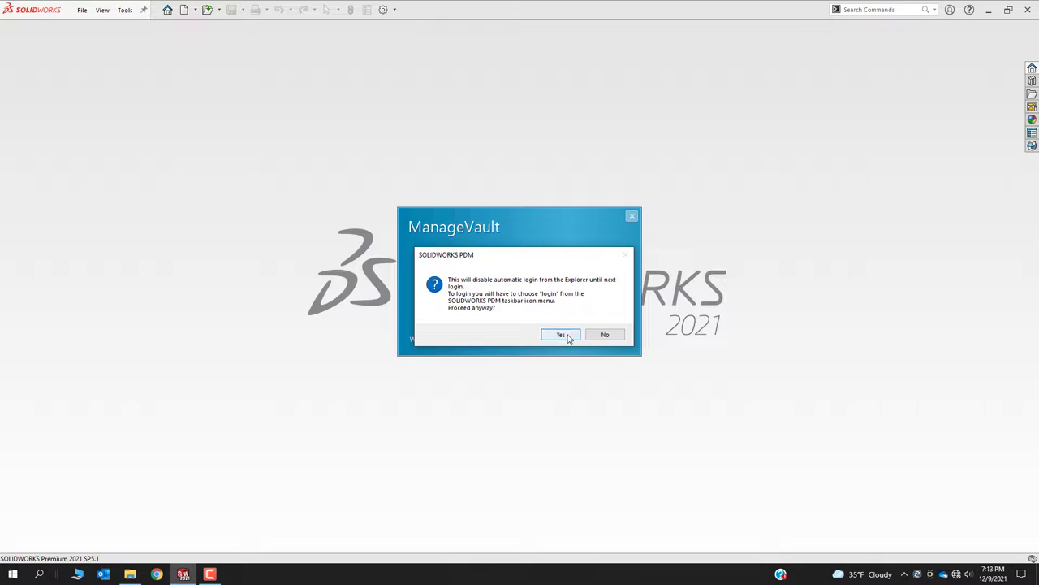
pyautogui.click(562, 335)
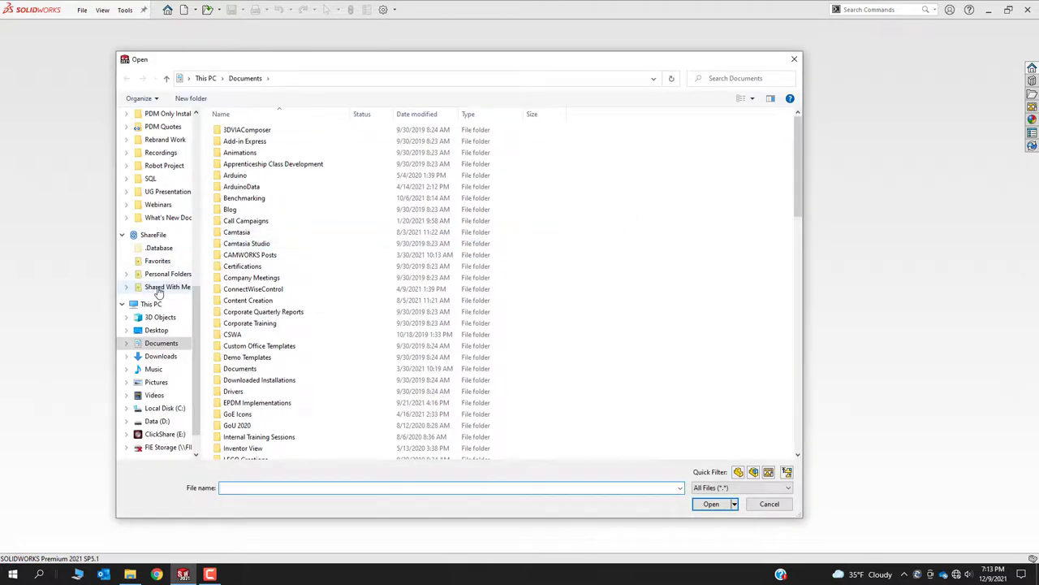
pyautogui.scroll(3, 167, 280)
pyautogui.scroll(8, 167, 276)
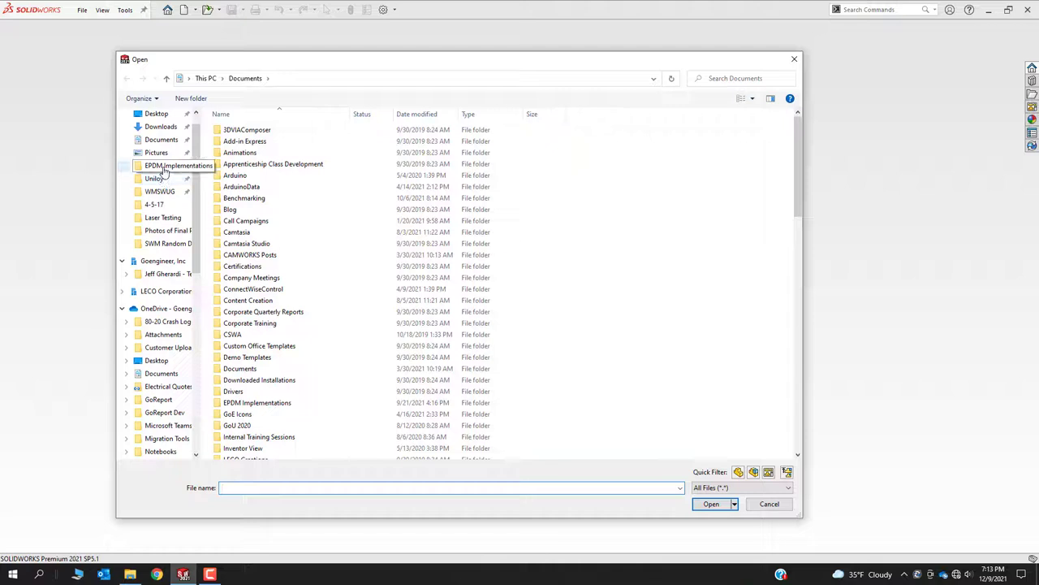
pyautogui.click(160, 191)
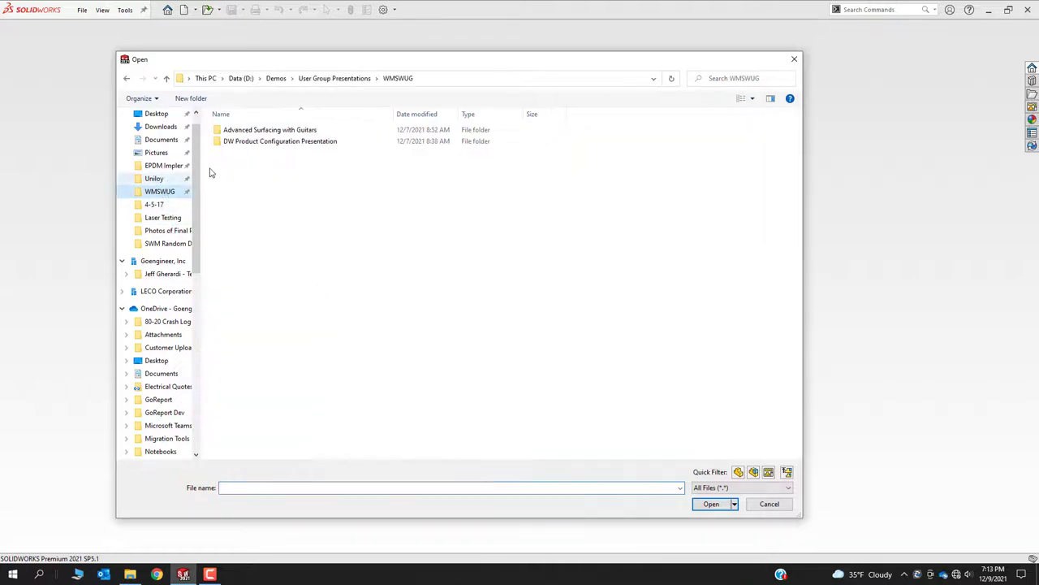
pyautogui.doubleClick(257, 130)
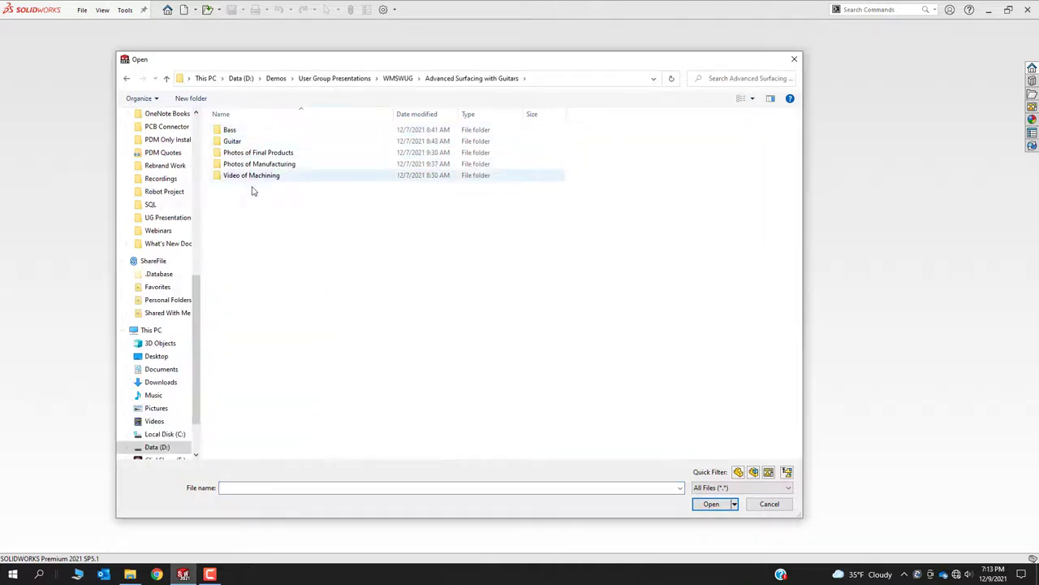
# Step: Open New Element Body.SLDPRT from the Guitar > Bodies > Element folder and dismiss the GoDemo vault login
pyautogui.click(237, 142)
pyautogui.doubleClick(237, 141)
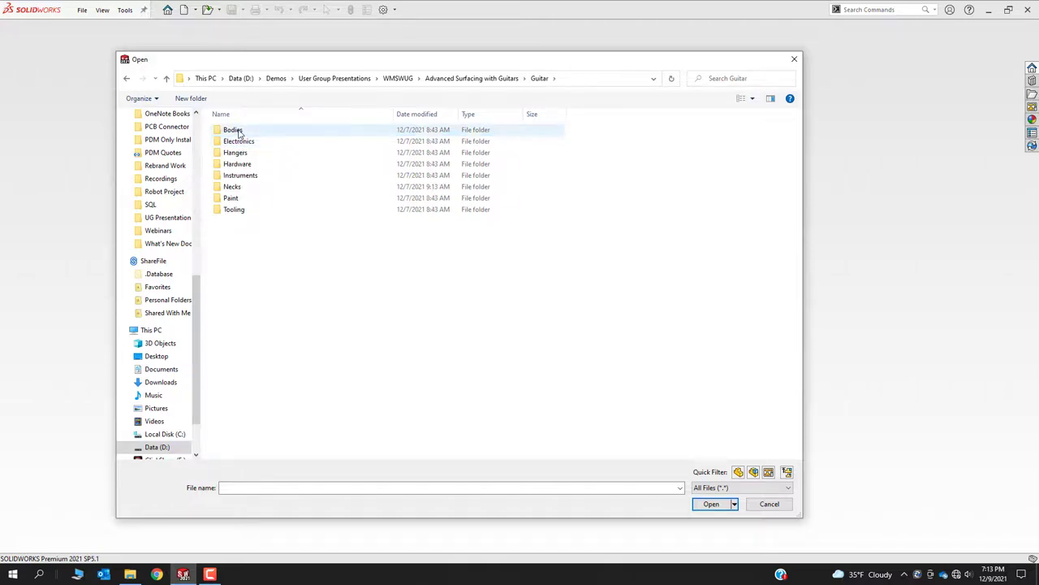
pyautogui.doubleClick(233, 130)
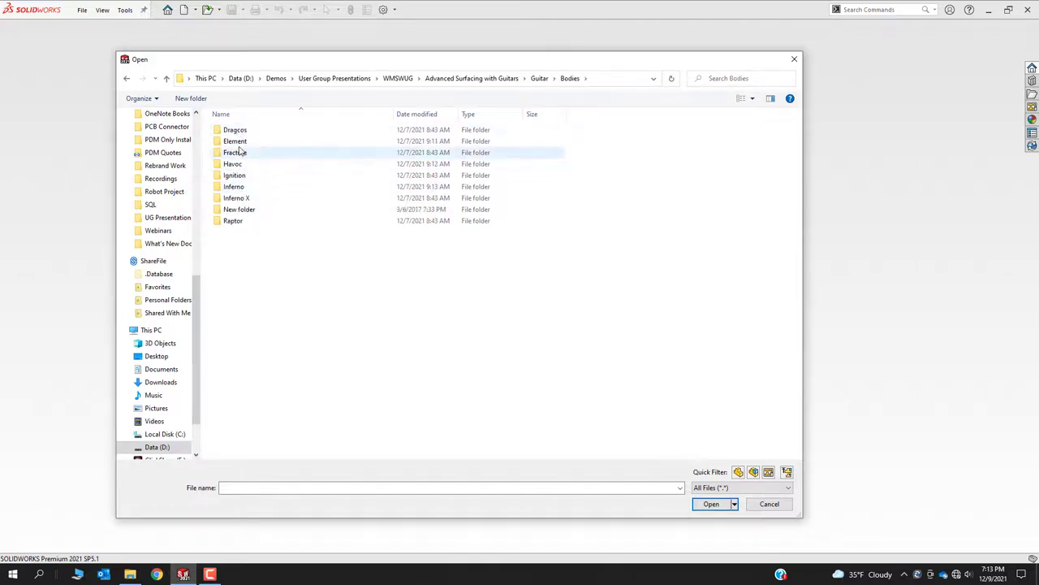
pyautogui.doubleClick(235, 141)
pyautogui.click(244, 153)
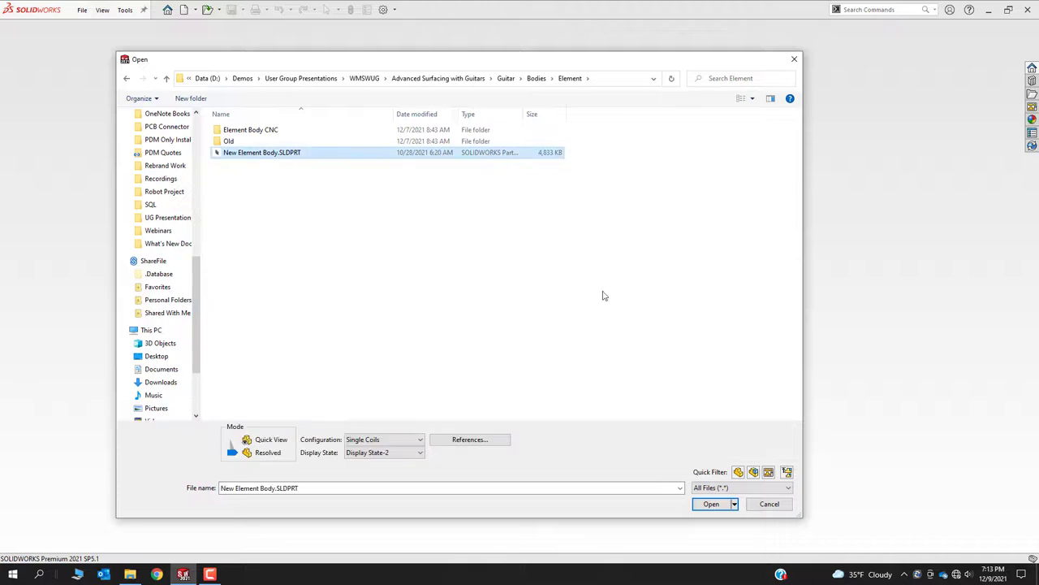
pyautogui.click(721, 505)
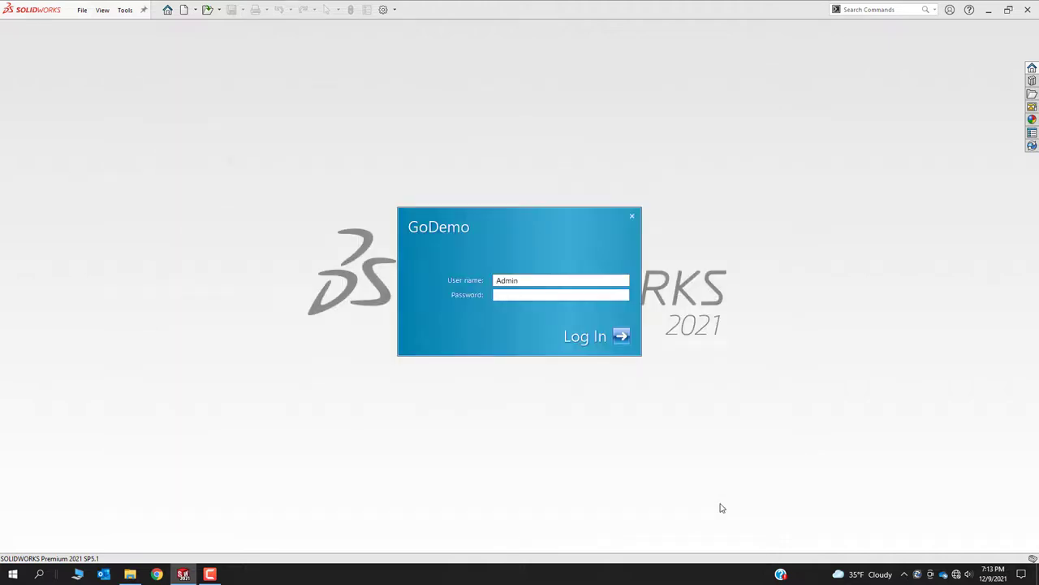
pyautogui.click(632, 216)
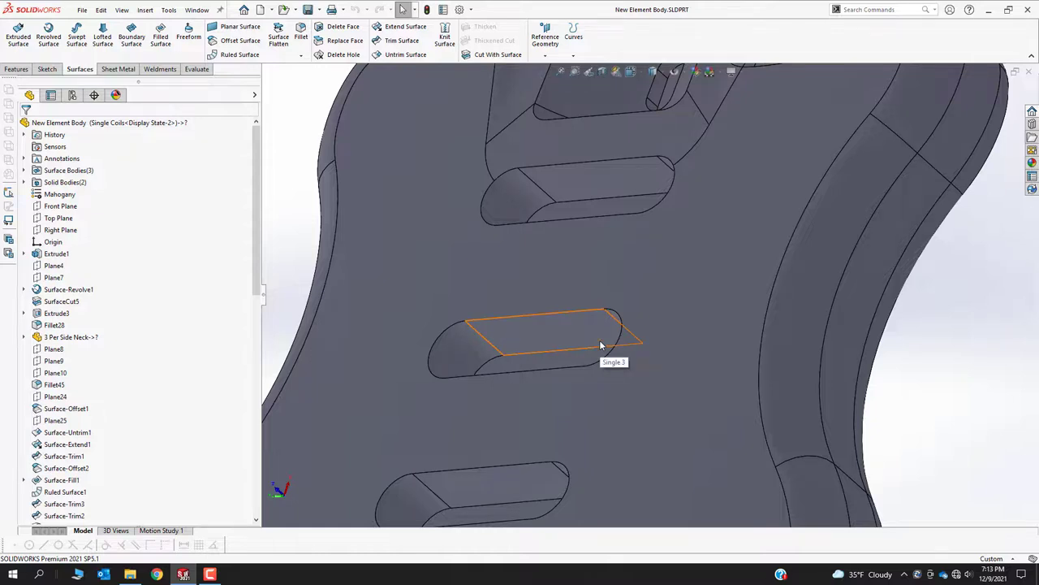
# Step: Roll the guitar body's feature history back to just after Extrude1
pyautogui.press('f')
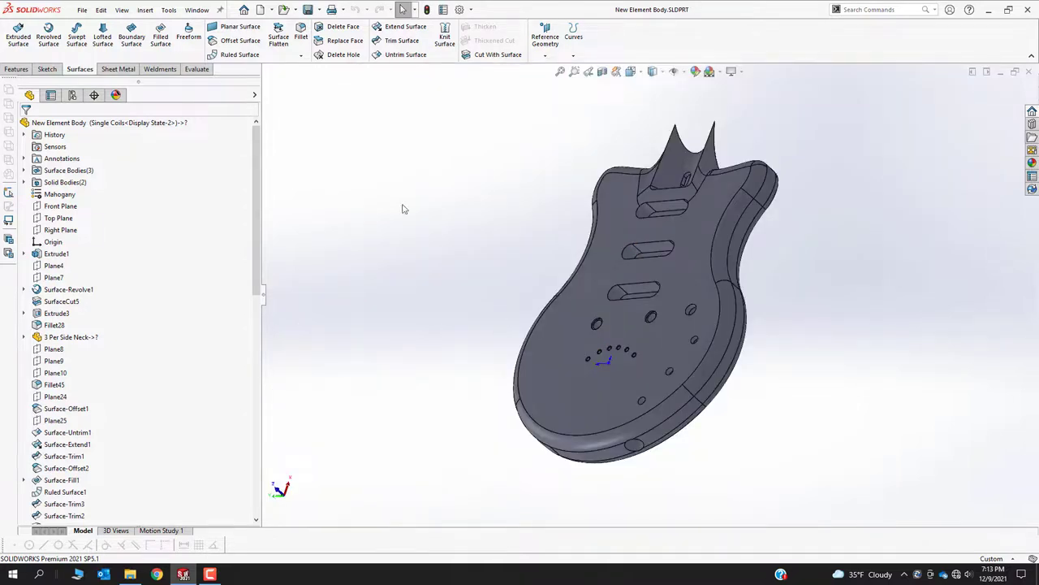
pyautogui.moveTo(255, 203); pyautogui.dragTo(322, 145)
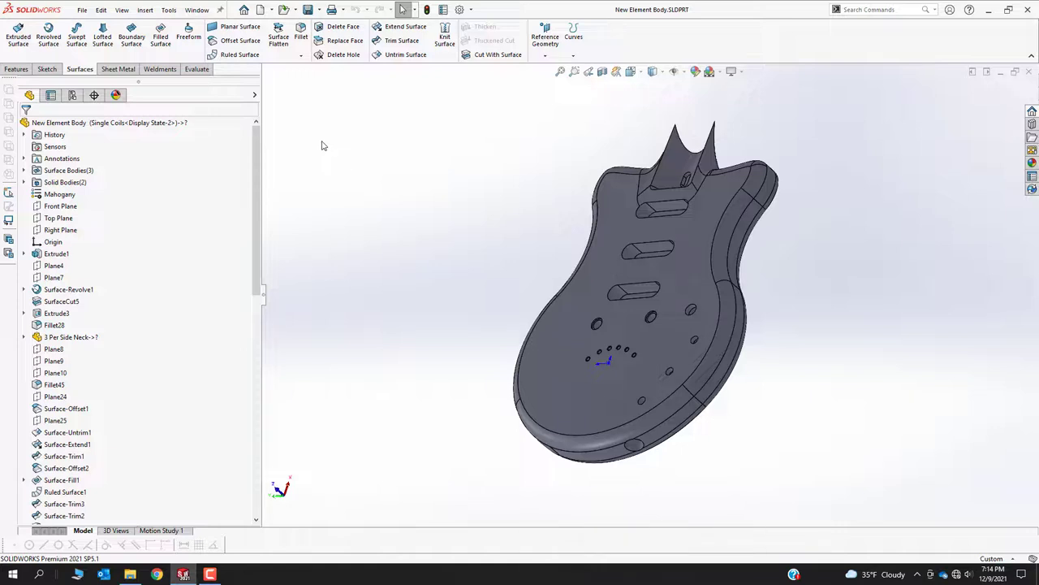
pyautogui.scroll(-15, 180, 499)
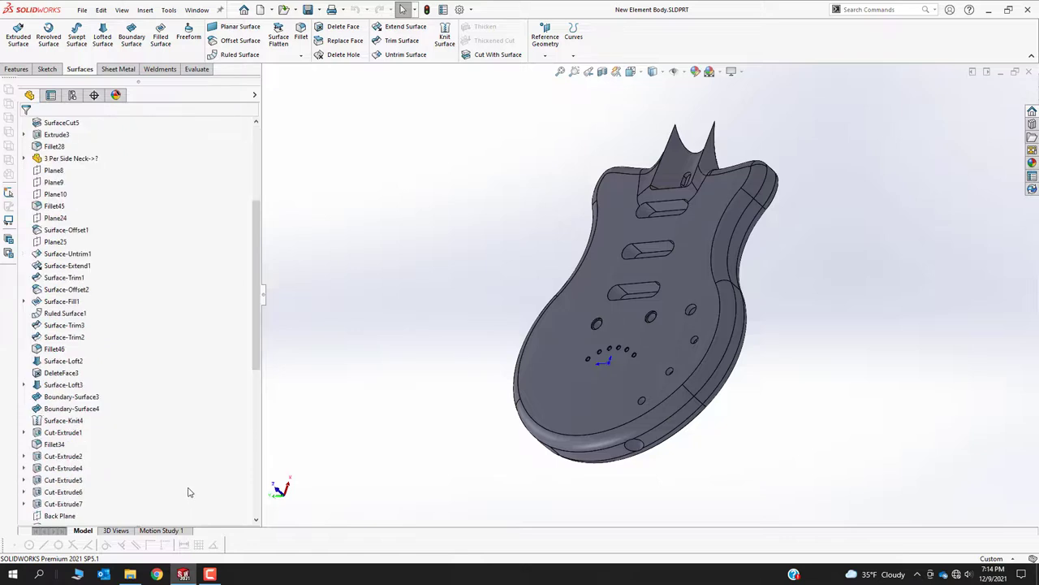
pyautogui.moveTo(176, 521); pyautogui.dragTo(138, 177)
pyautogui.hotkey('ctrl', '8')
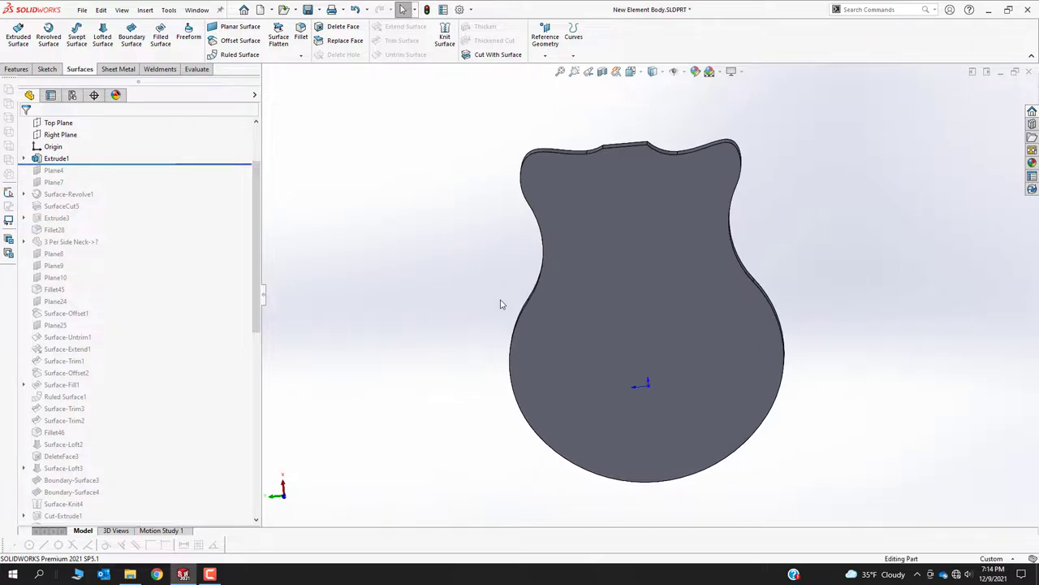
# Step: Open the sketch of Extrude1 to examine the body outline and its dimensions, and exit the sketch without changes
pyautogui.rightClick(91, 158)
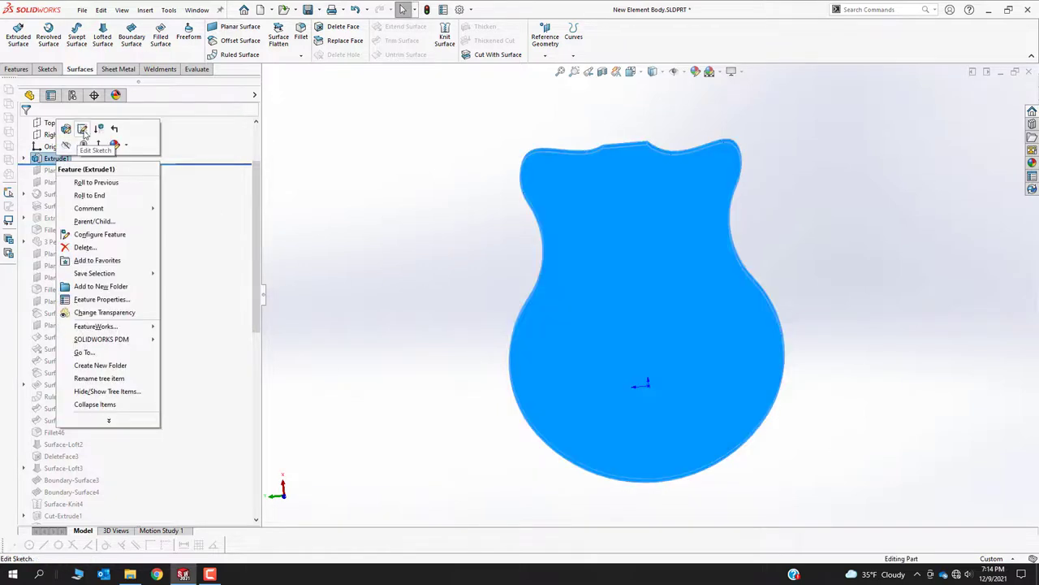
pyautogui.click(83, 130)
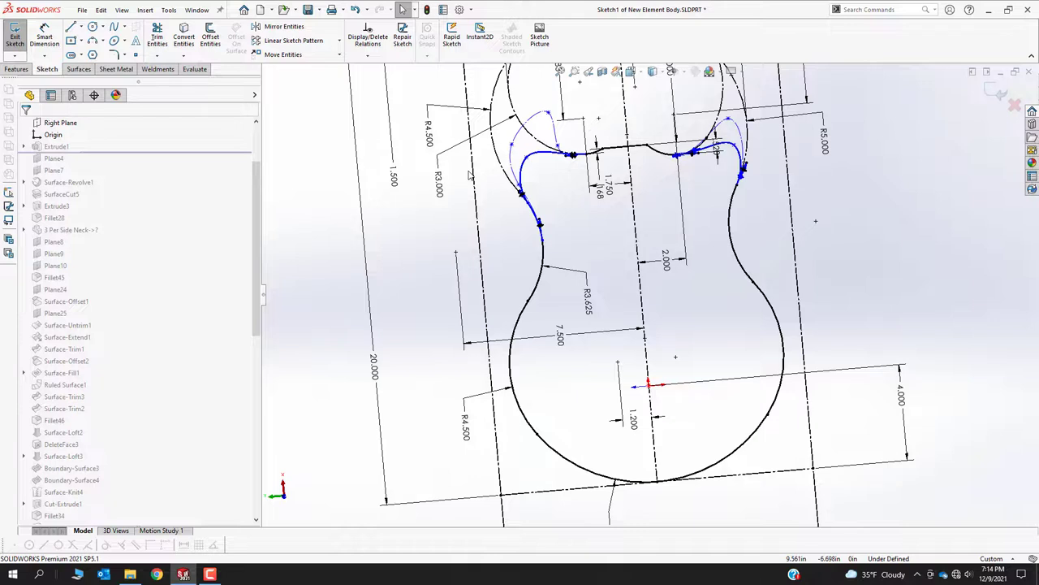
pyautogui.scroll(4, 702, 333)
pyautogui.scroll(-2, 735, 243)
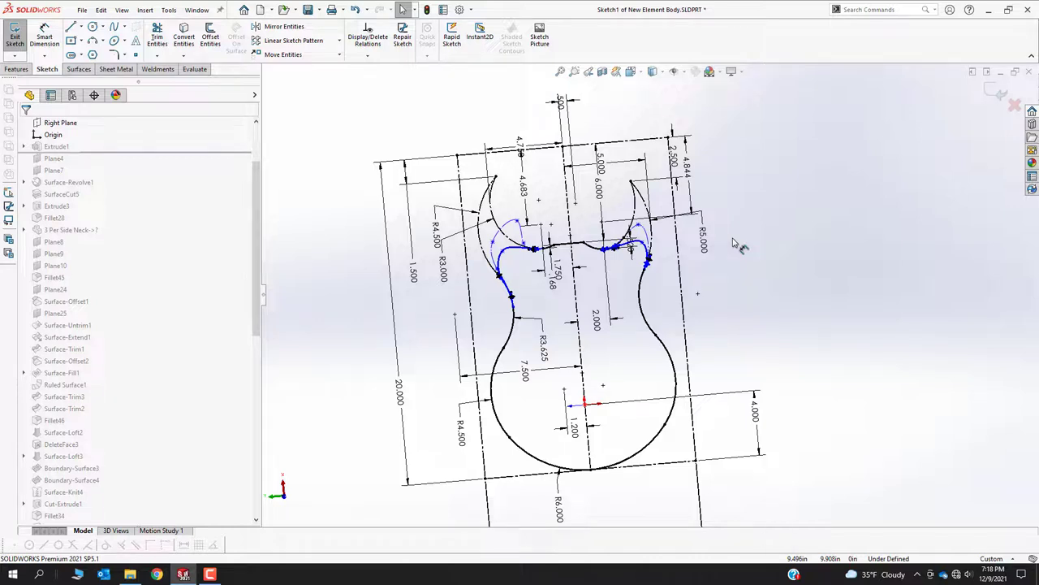
pyautogui.click(996, 92)
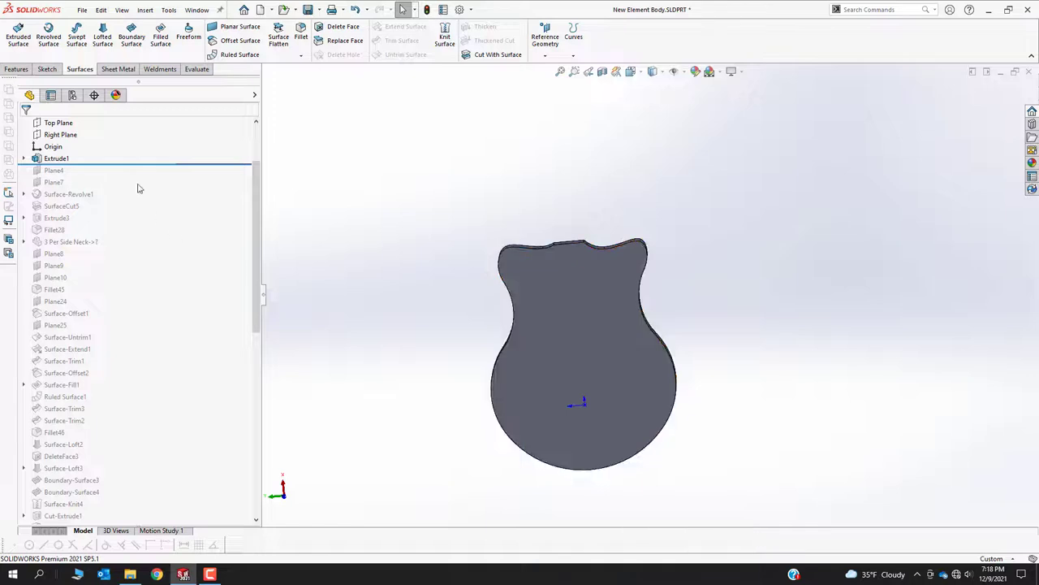
# Step: Roll the feature history forward to just after Surface-Revolve1 and examine the body's thickness edge-on
pyautogui.moveTo(141, 163); pyautogui.dragTo(146, 201)
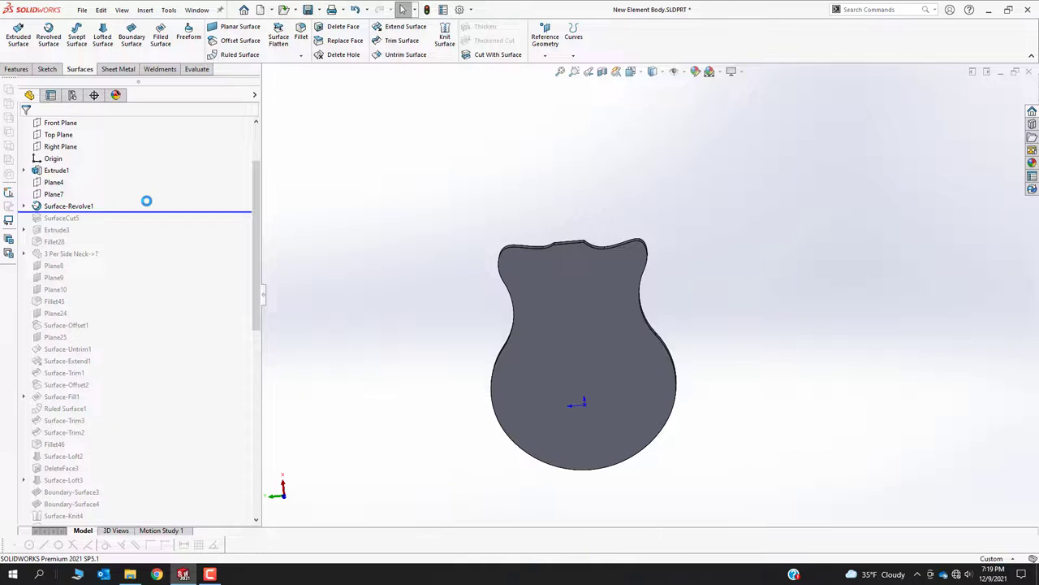
pyautogui.moveTo(642, 325); pyautogui.dragTo(597, 110, button='middle')
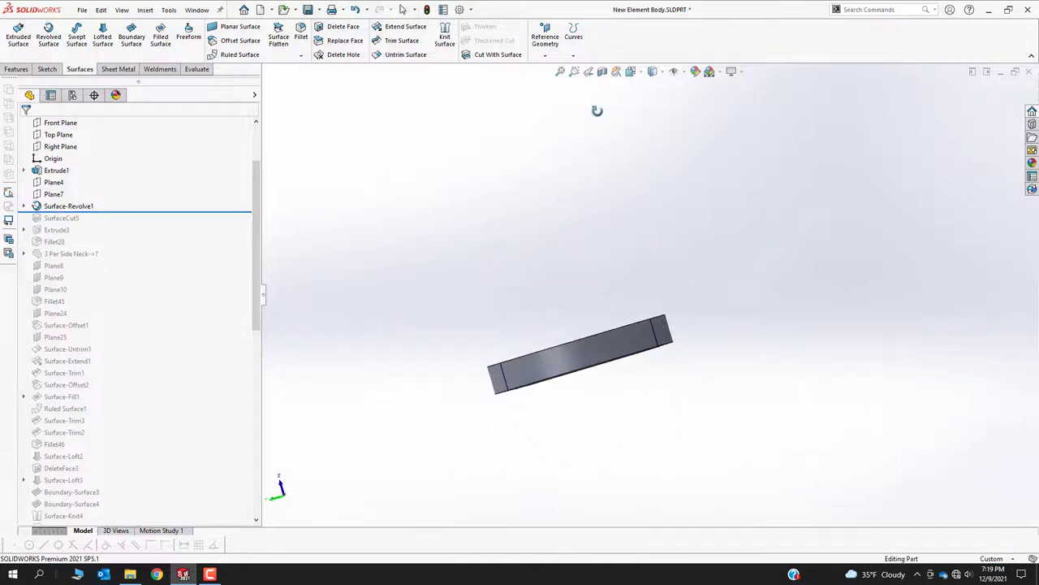
pyautogui.scroll(-5, 584, 337)
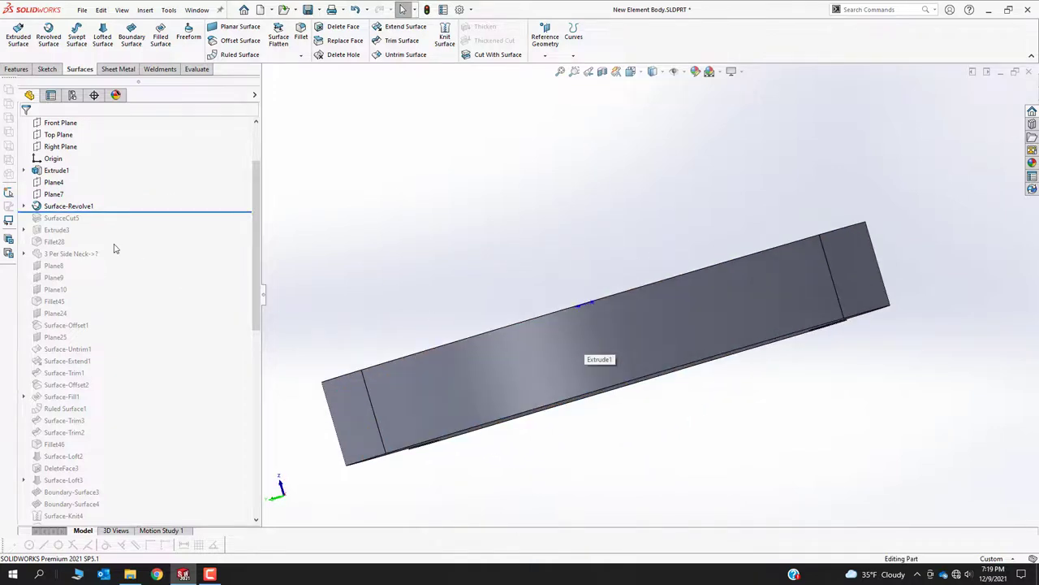
# Step: Roll the feature history forward to just after SurfaceCut5 and examine the curved top of the body
pyautogui.moveTo(112, 211); pyautogui.dragTo(110, 222)
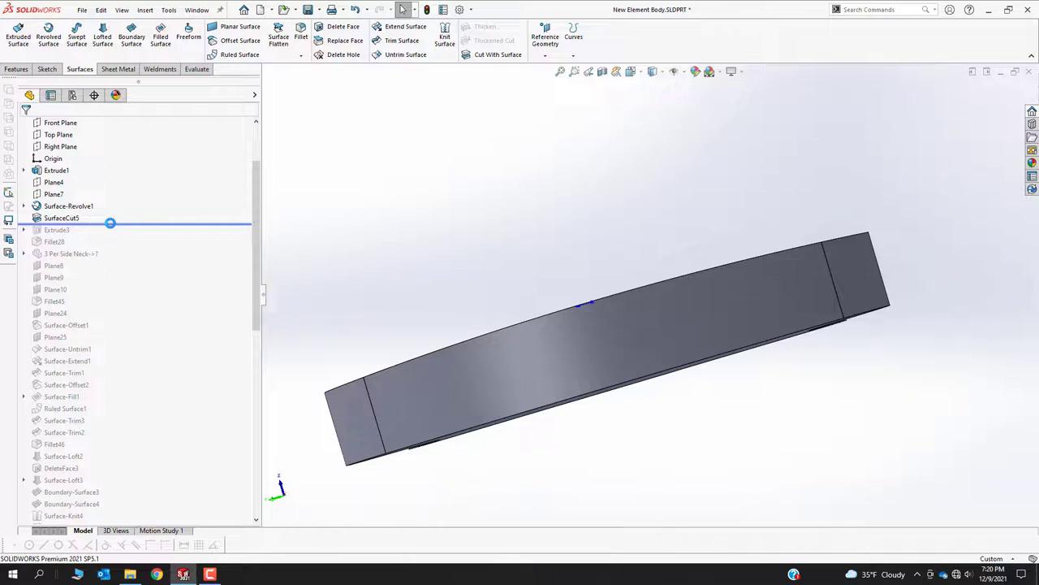
pyautogui.moveTo(110, 222); pyautogui.dragTo(110, 225)
pyautogui.moveTo(644, 255); pyautogui.dragTo(645, 289, button='middle')
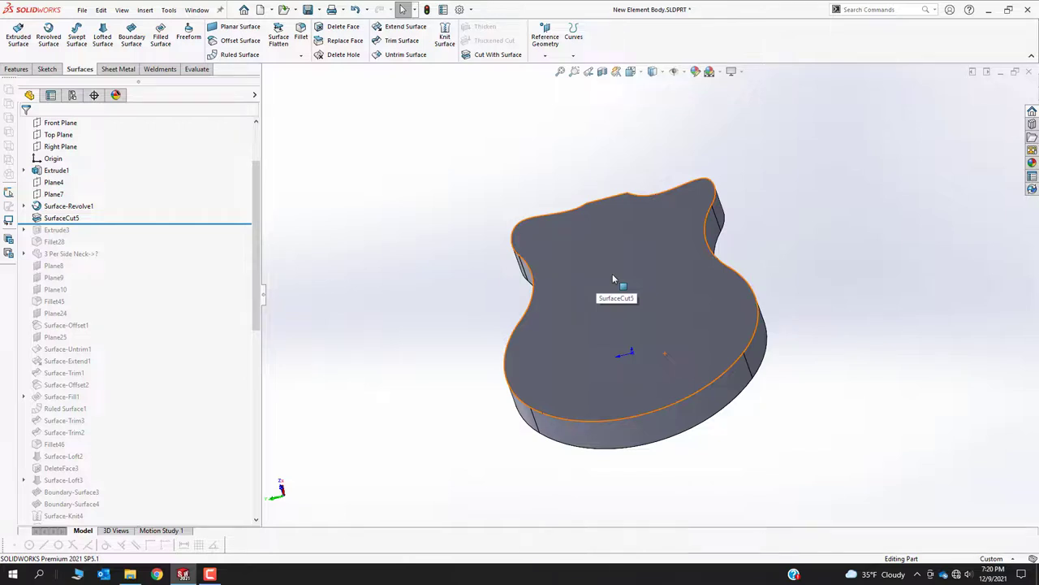
# Step: Highlight Sketch18 under Surface-Revolve1 and examine its profile line from the side of the body
pyautogui.click(24, 205)
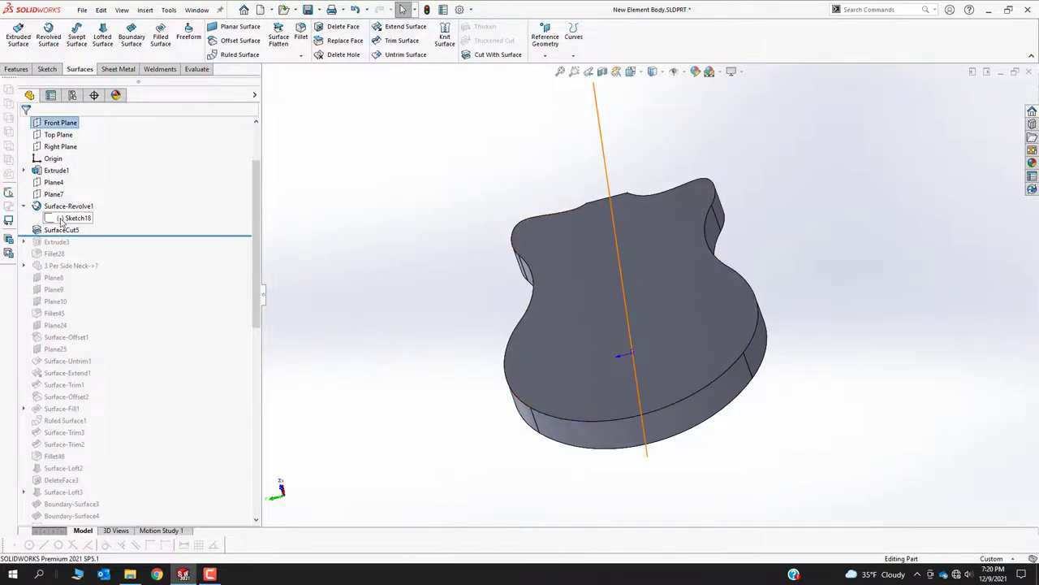
pyautogui.click(74, 218)
pyautogui.moveTo(780, 313)
pyautogui.mouseDown(button='middle')
pyautogui.moveTo(700, 255)
pyautogui.moveTo(685, 304)
pyautogui.mouseUp(button='middle')
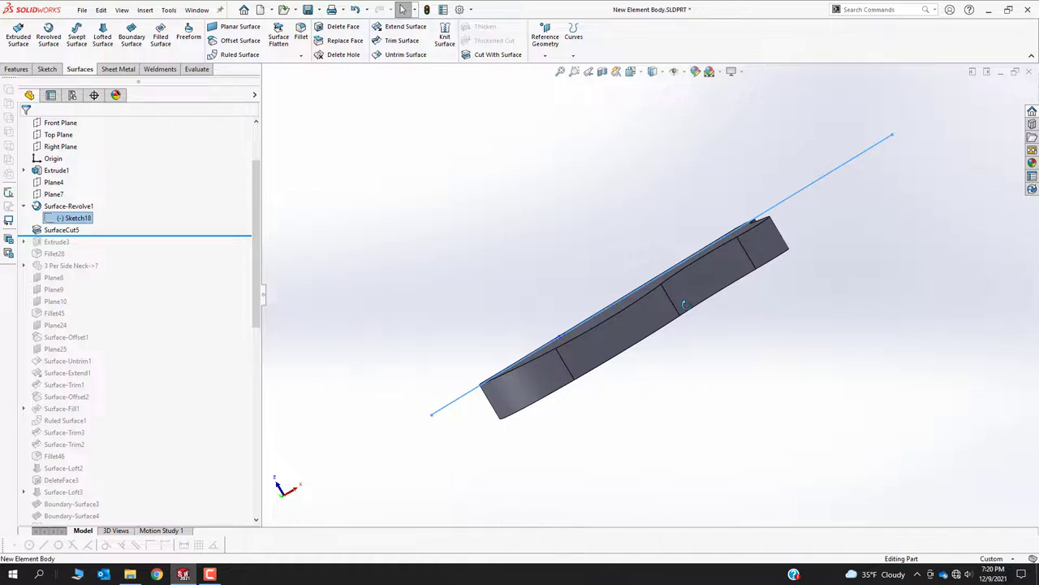
pyautogui.click(398, 298)
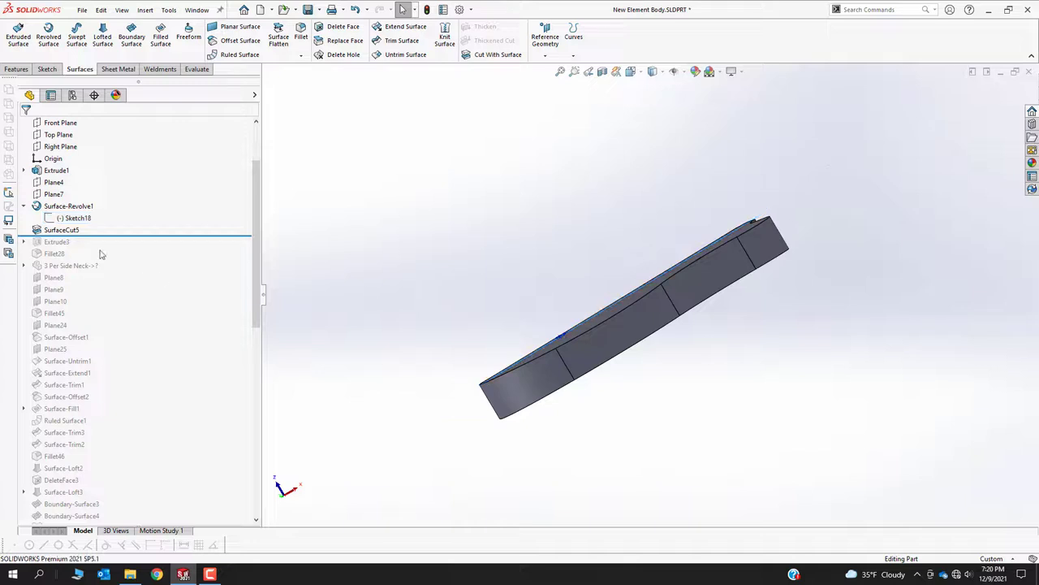
# Step: Open the definition of SurfaceCut5 to examine the revolved cutting surface, and accept it without changes
pyautogui.rightClick(67, 230)
pyautogui.click(76, 200)
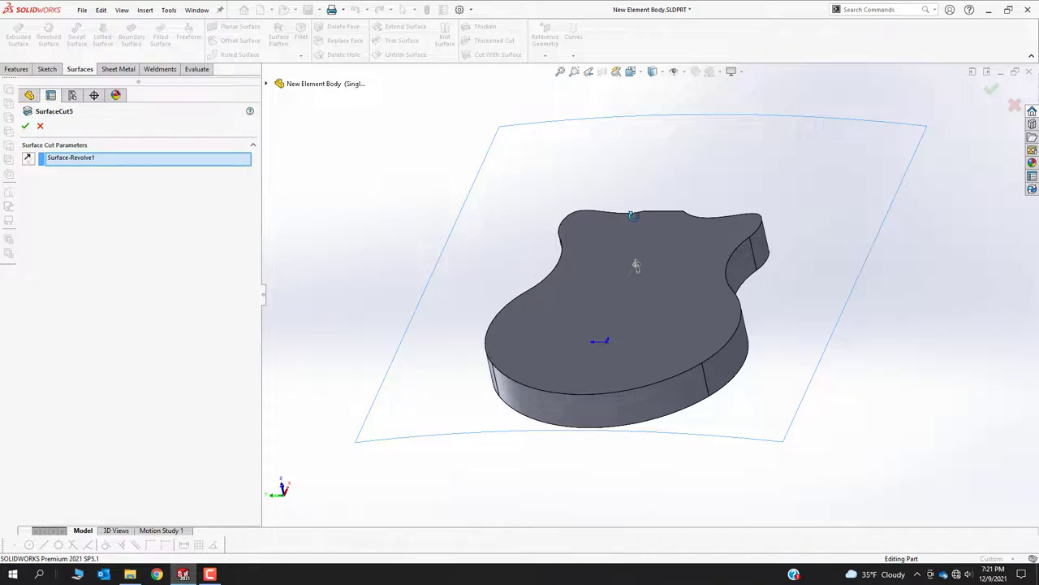
pyautogui.press('Return')
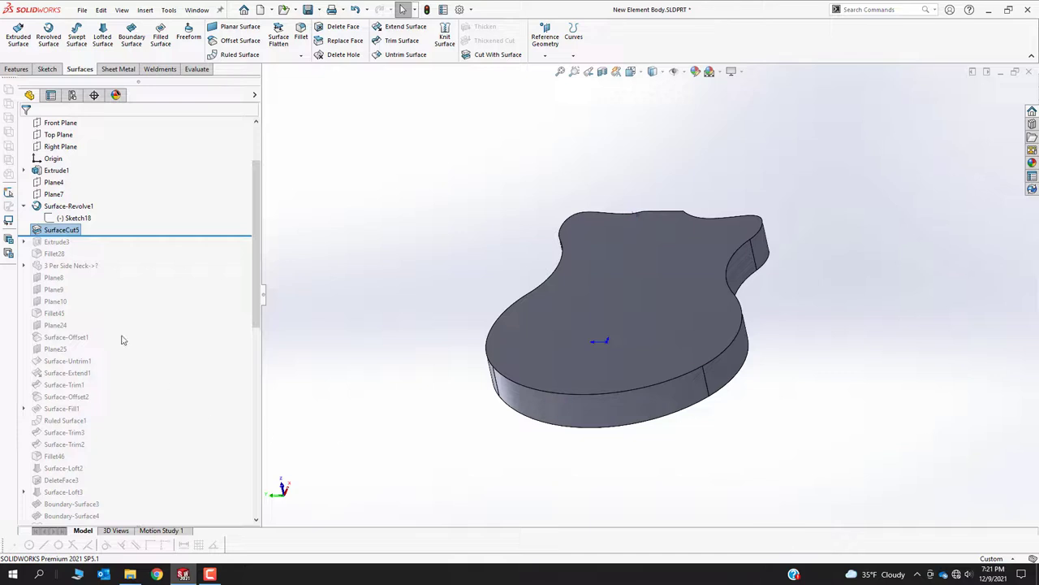
# Step: Roll the feature history forward to just after Fillet45, examine the body's rounded edges, and roll on past Surface-Offset1
pyautogui.moveTo(163, 236); pyautogui.dragTo(159, 322)
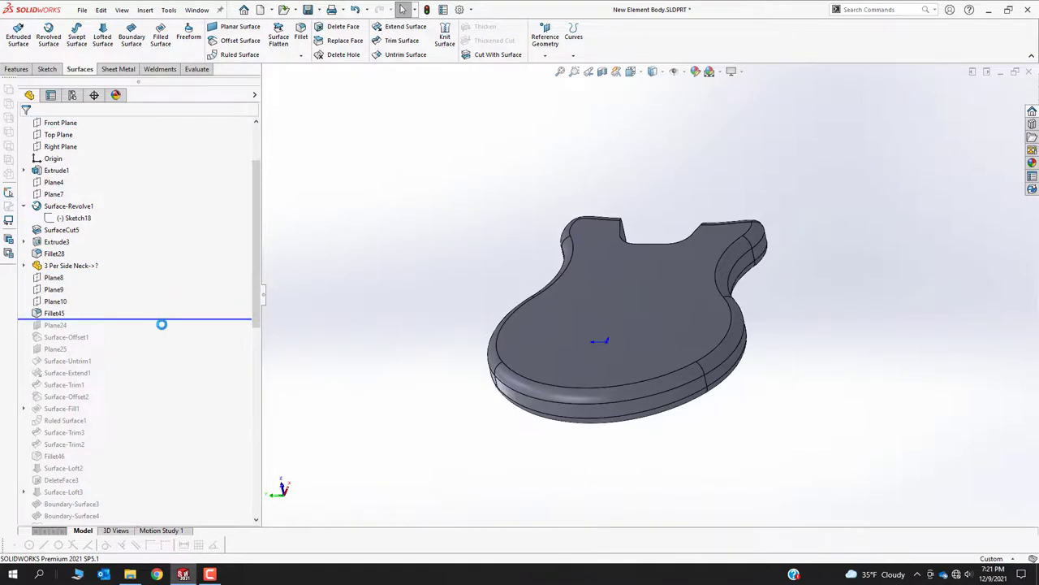
pyautogui.moveTo(540, 293); pyautogui.dragTo(557, 475, button='middle')
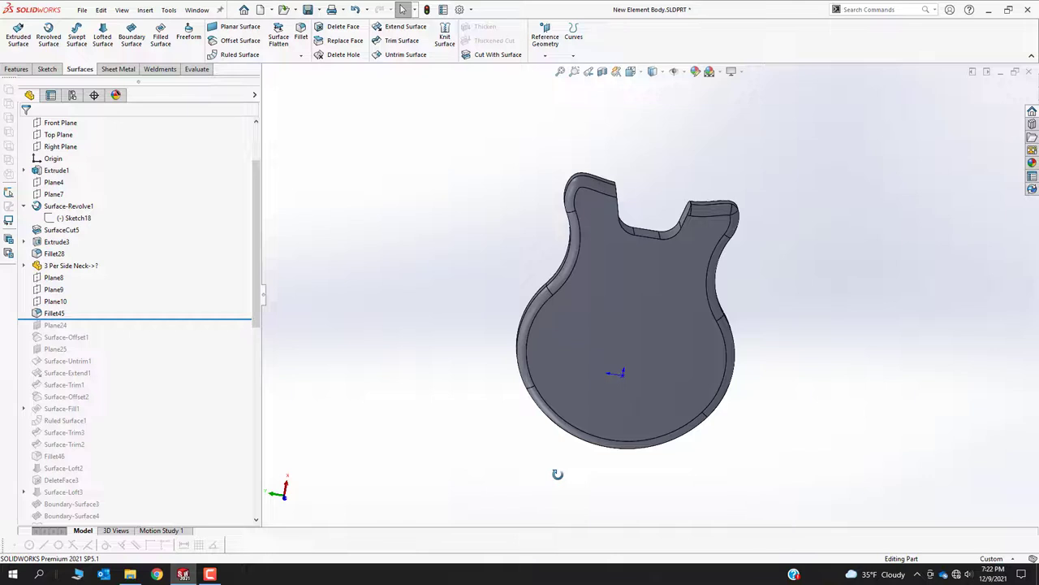
pyautogui.click(164, 318)
pyautogui.moveTo(165, 318); pyautogui.dragTo(165, 342)
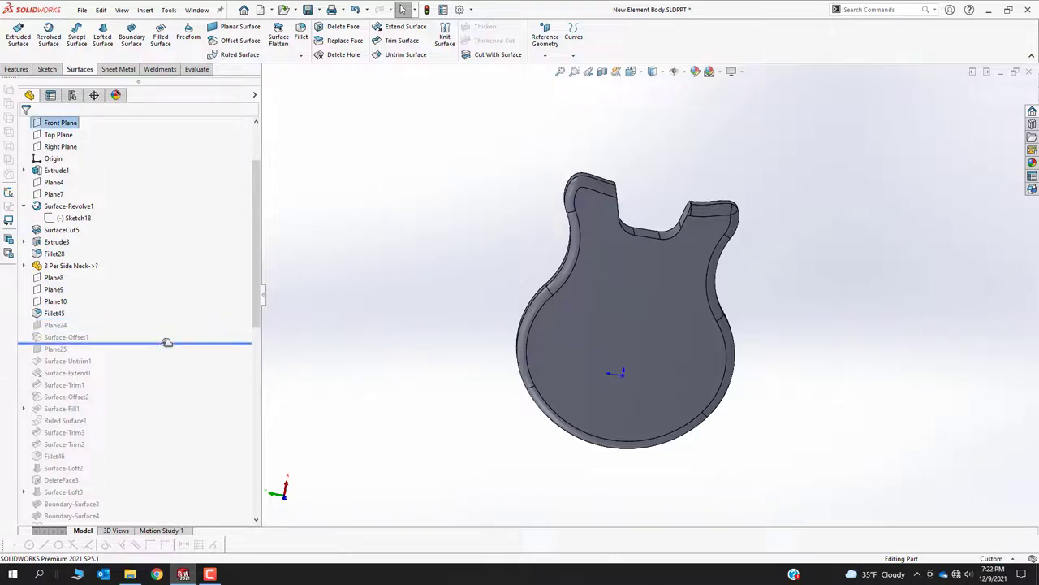
# Step: Highlight Fillet45 and examine its rounded edges around the body from both sides
pyautogui.click(65, 313)
pyautogui.moveTo(483, 301); pyautogui.dragTo(698, 236, button='middle')
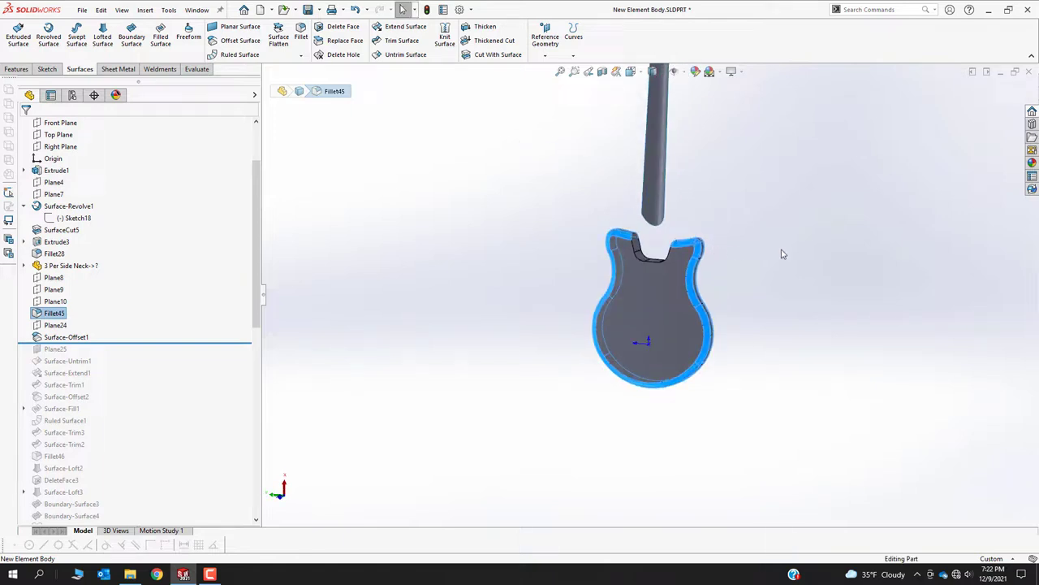
pyautogui.scroll(-2, 782, 253)
pyautogui.moveTo(649, 199); pyautogui.dragTo(453, 158, button='middle')
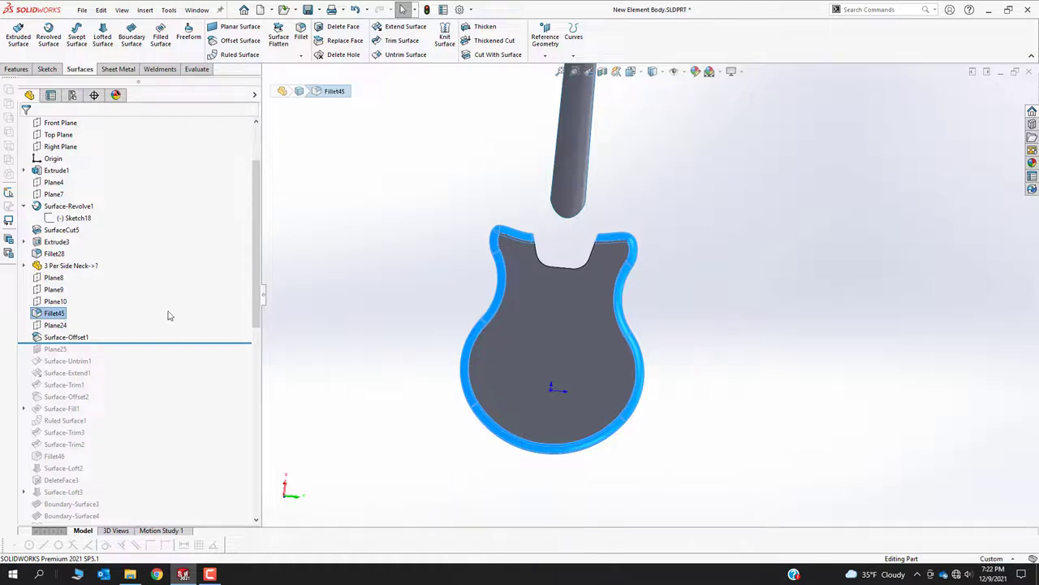
# Step: Open the definition of Surface-Offset1 to examine the offset neck face and its distance, and accept it without changes
pyautogui.click(84, 337)
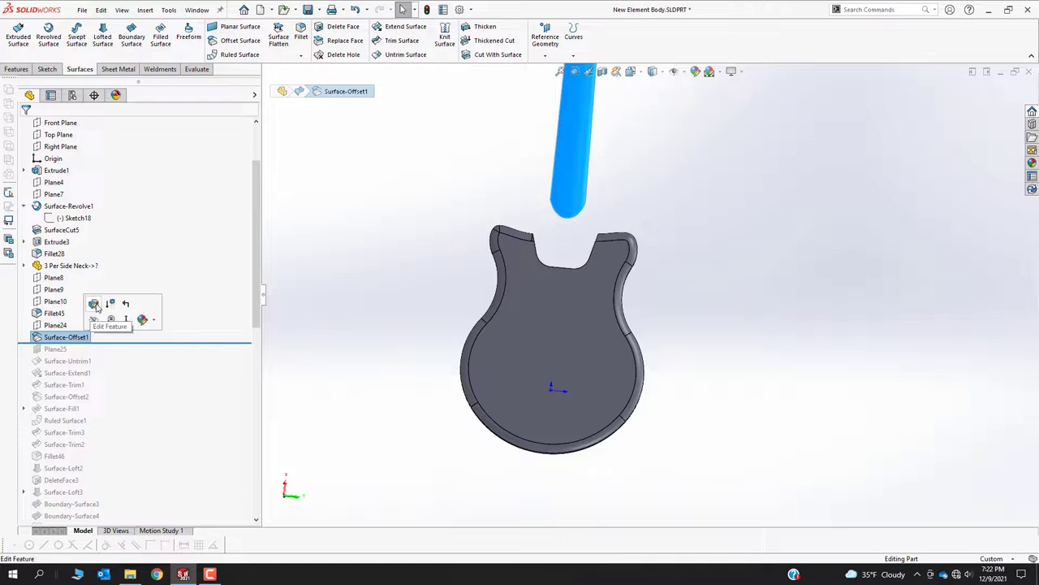
pyautogui.click(97, 307)
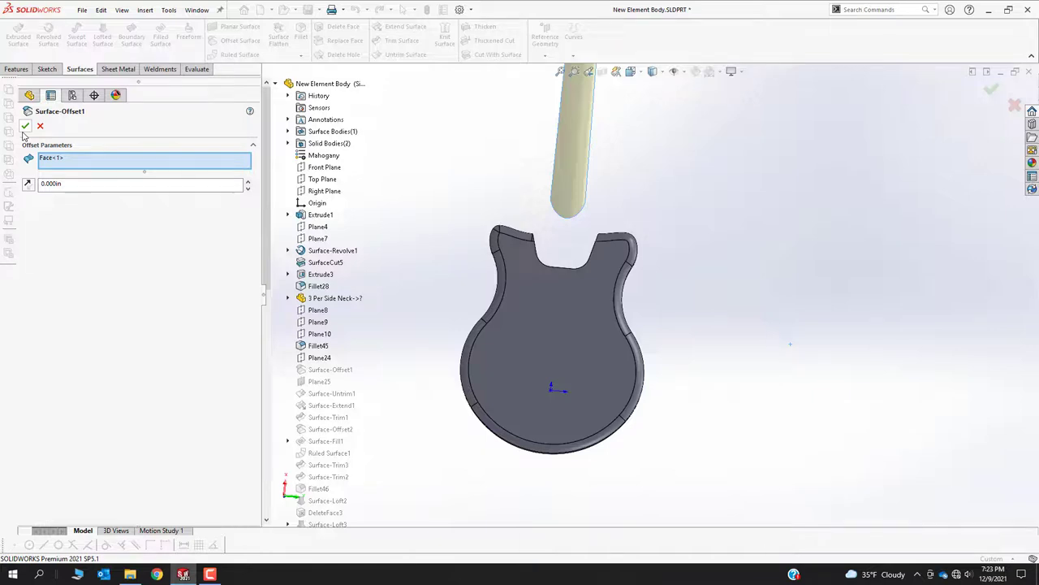
pyautogui.click(25, 126)
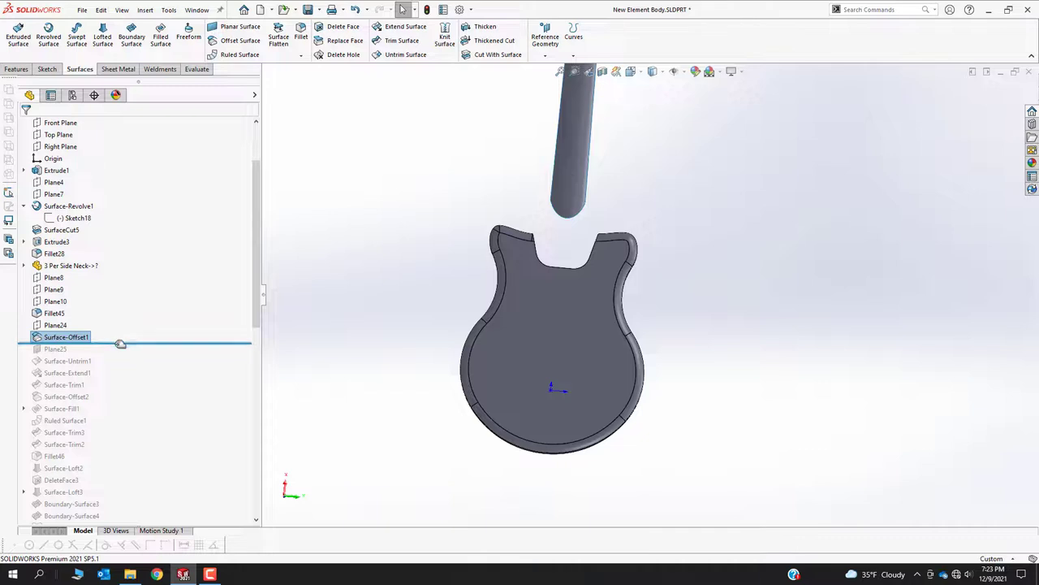
# Step: Roll the feature history forward to just after Surface-Untrim1, open that feature's definition to examine it, and accept it without changes
pyautogui.moveTo(117, 341); pyautogui.dragTo(118, 366)
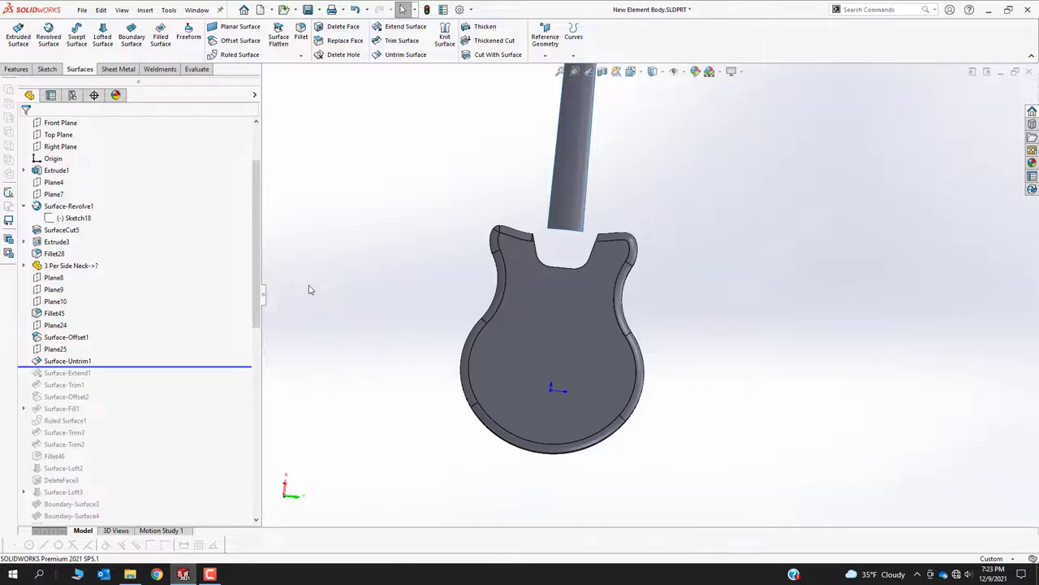
pyautogui.click(59, 362)
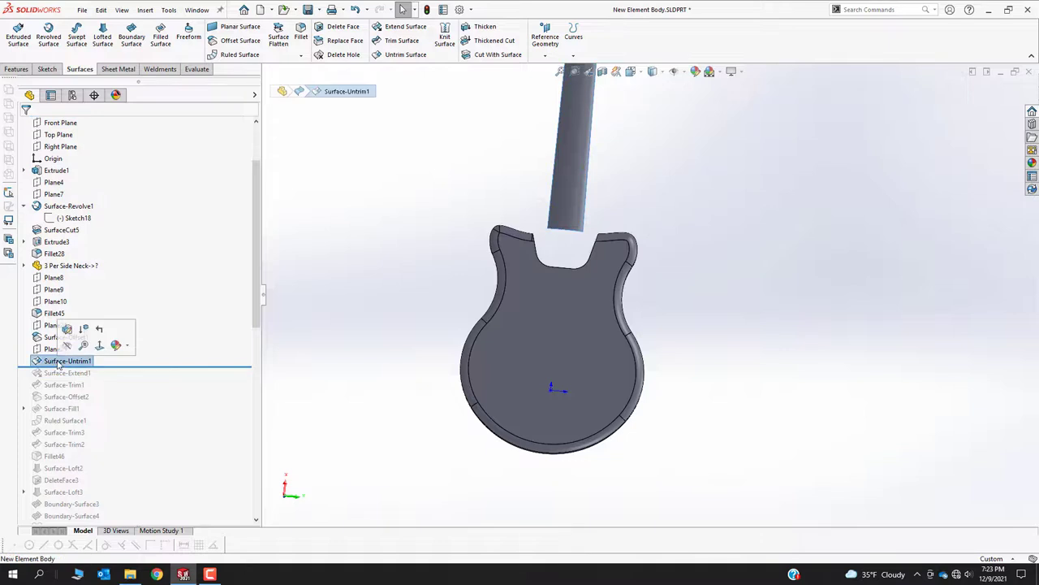
pyautogui.click(67, 328)
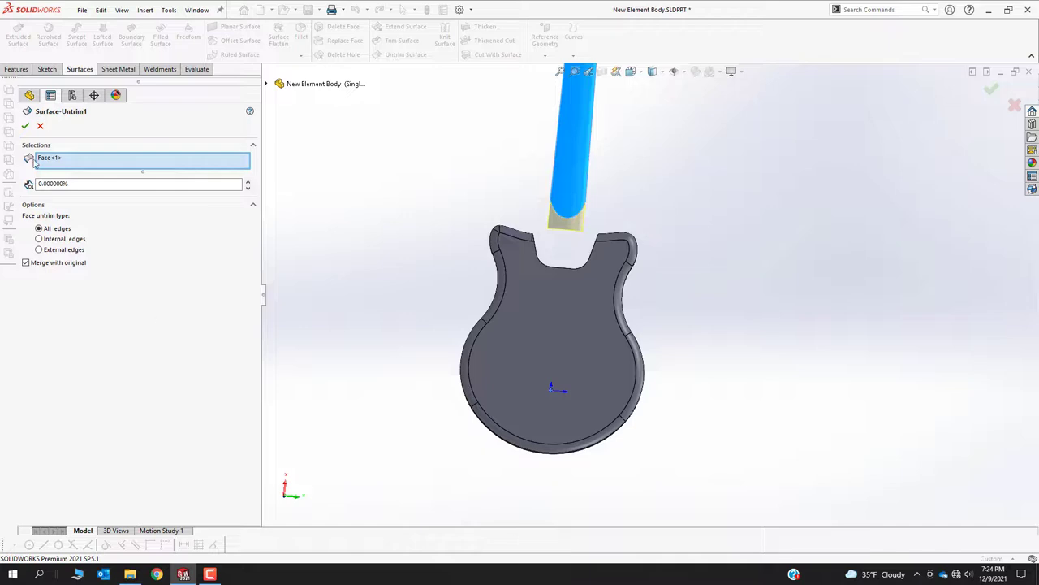
pyautogui.click(26, 126)
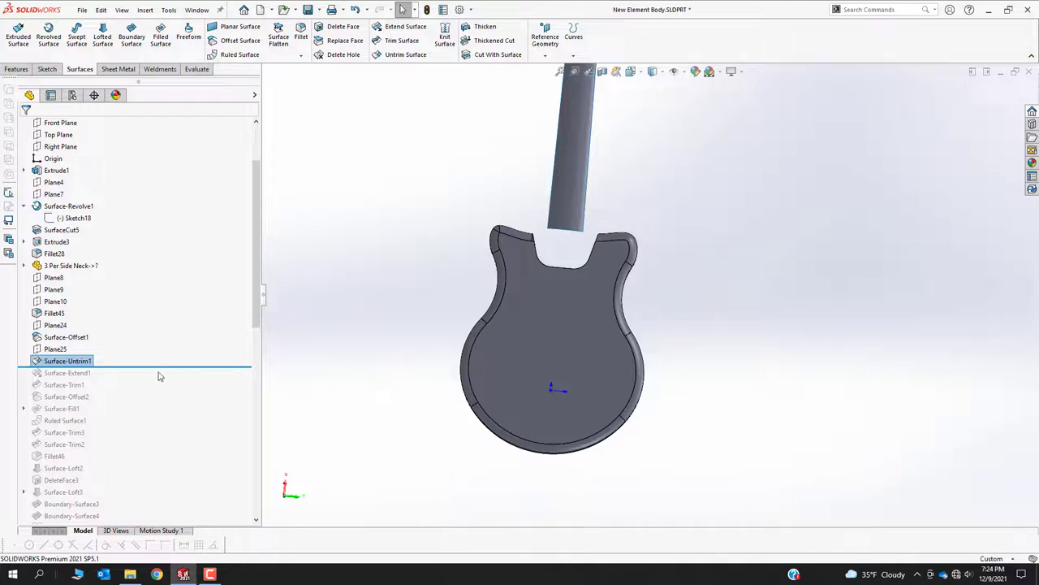
# Step: Roll the feature history forward in stages from Surface-Extend1 to just after Surface-Fill1, and examine the neck surface's end near the body pocket
pyautogui.moveTo(162, 365); pyautogui.dragTo(162, 375)
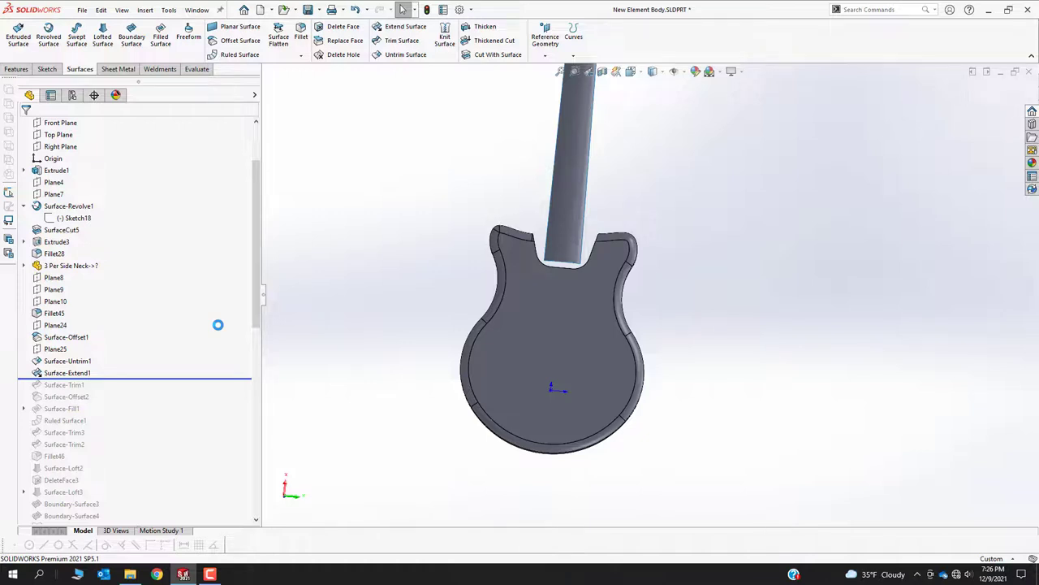
pyautogui.moveTo(136, 378); pyautogui.dragTo(132, 391)
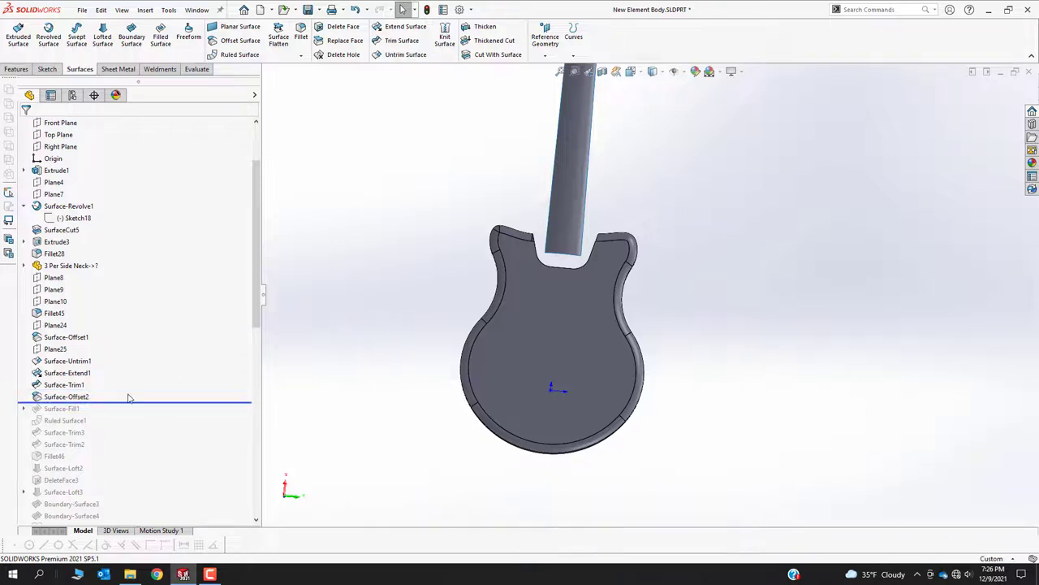
pyautogui.moveTo(131, 395); pyautogui.dragTo(134, 415)
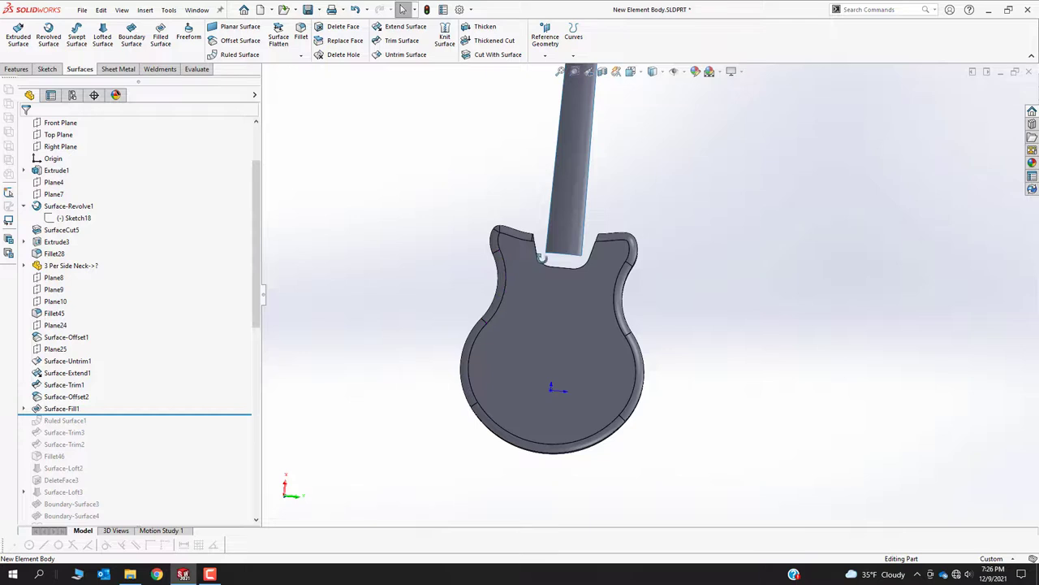
pyautogui.moveTo(390, 236); pyautogui.dragTo(617, 346, button='middle')
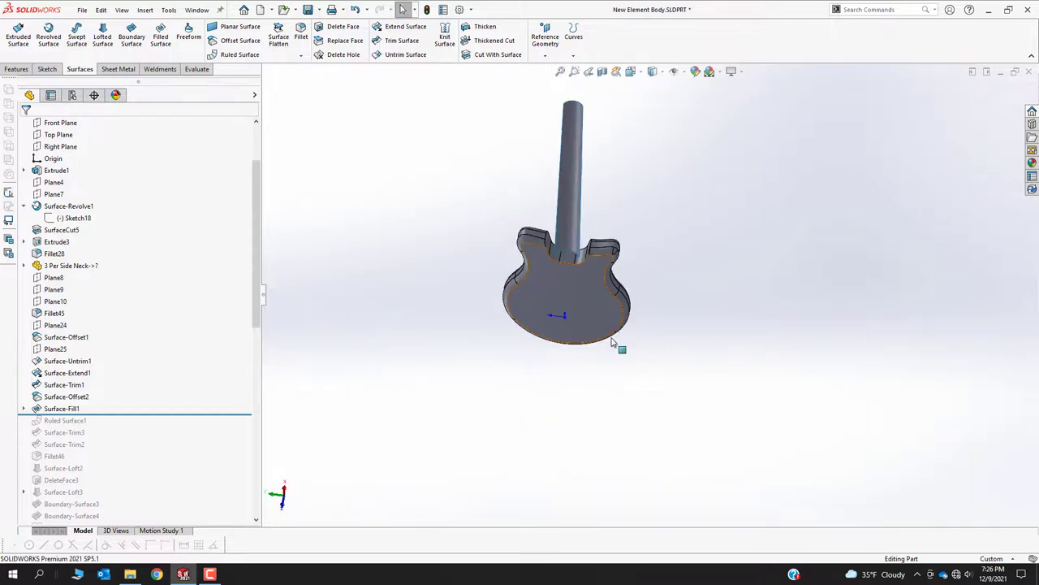
pyautogui.scroll(-5, 536, 256)
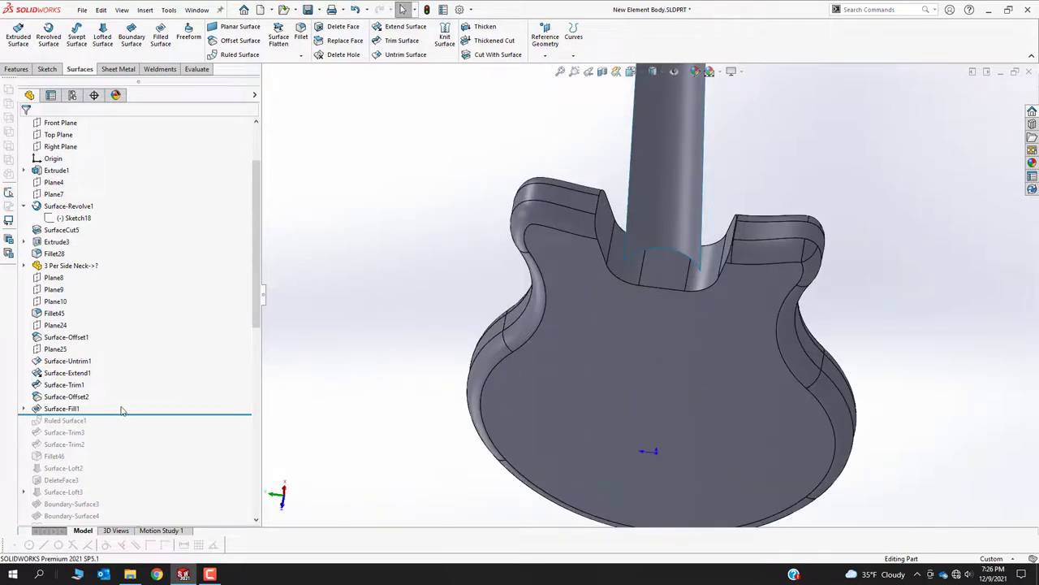
# Step: Roll the feature history forward to just after Surface-Trim3 and examine the closed end of the neck surface up close
pyautogui.moveTo(122, 412); pyautogui.dragTo(125, 438)
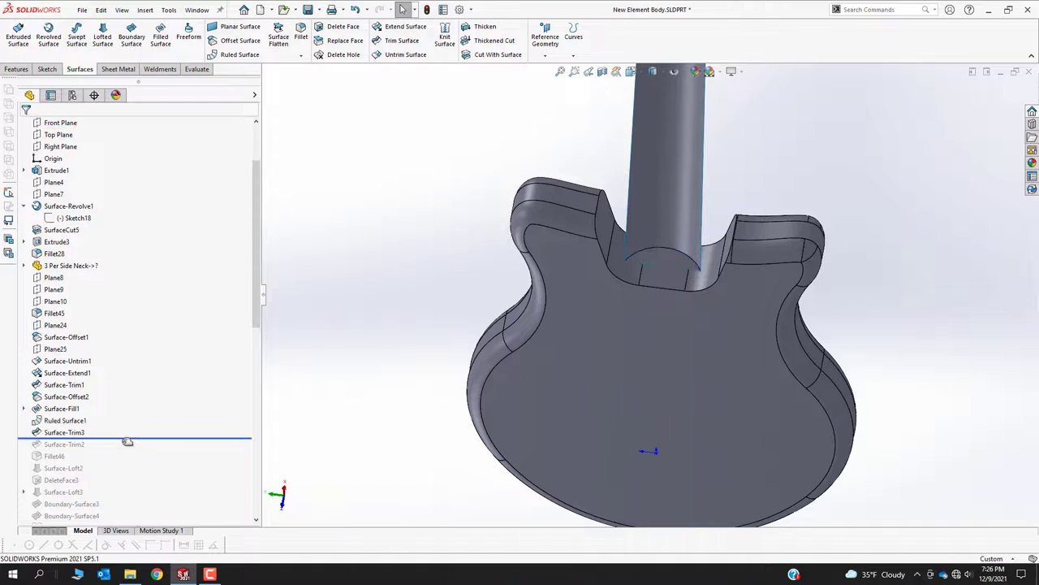
pyautogui.moveTo(736, 234); pyautogui.dragTo(680, 265, button='middle')
pyautogui.scroll(-5, 681, 267)
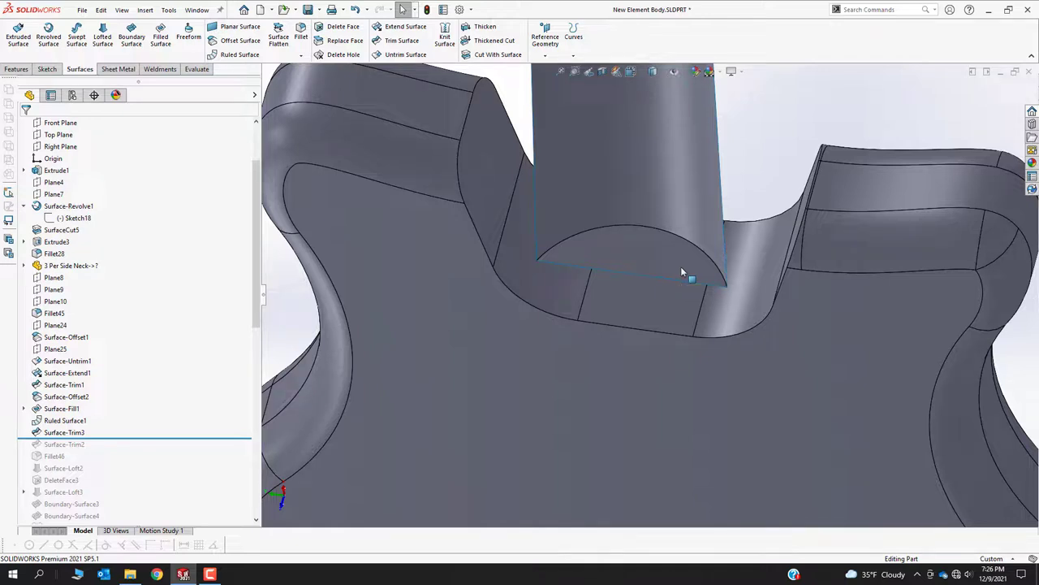
# Step: Roll the feature history forward to just after Surface-Loft2 and examine the filleted neck end and the loft joining it to the body
pyautogui.scroll(-2, 122, 371)
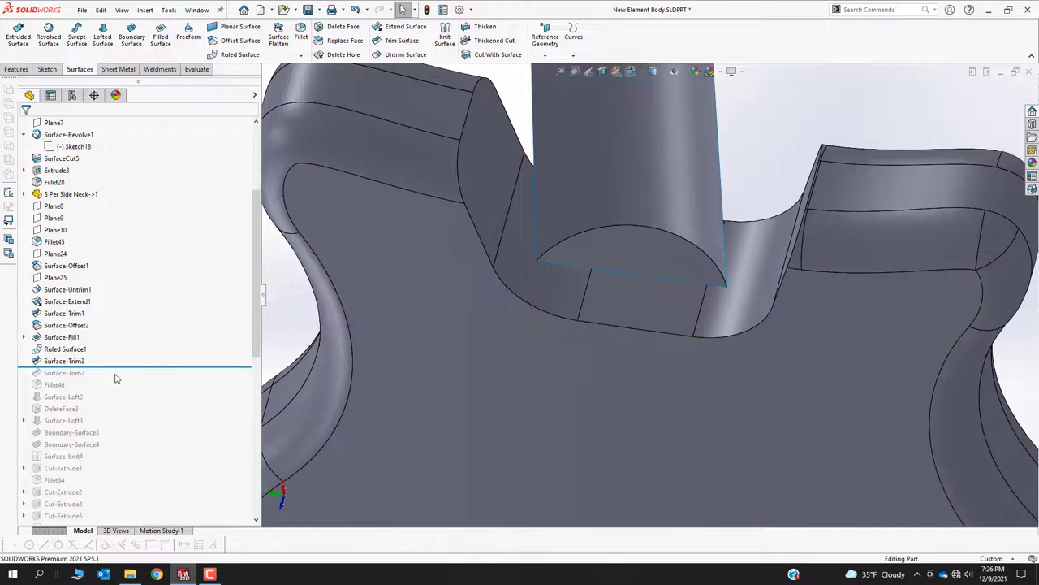
pyautogui.moveTo(135, 367); pyautogui.dragTo(138, 401)
pyautogui.scroll(3, 645, 323)
pyautogui.moveTo(647, 323); pyautogui.dragTo(678, 201, button='middle')
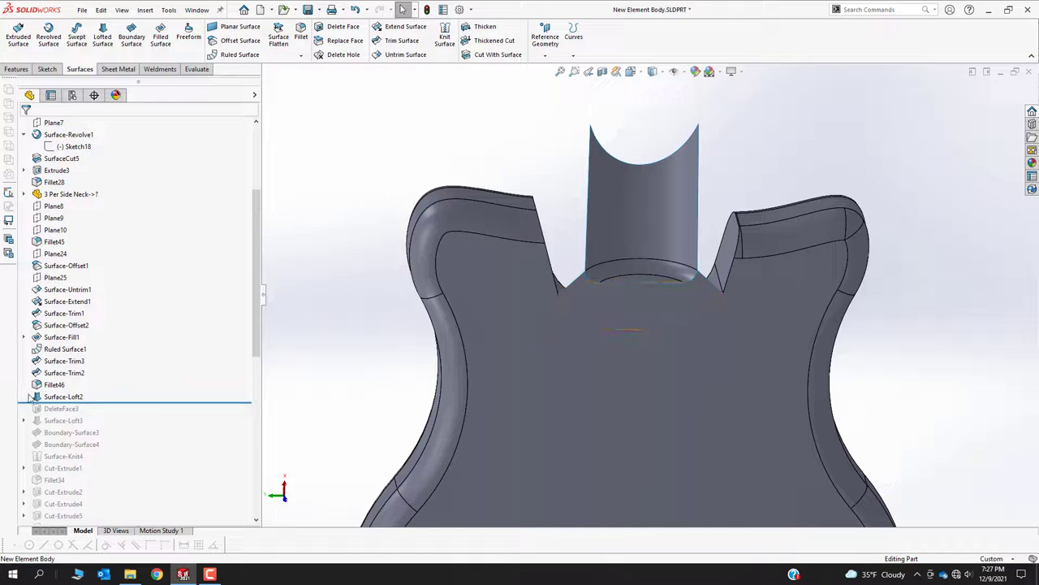
# Step: Open the definition of Surface-Loft2 to examine its two open-group profiles, and accept it without changes
pyautogui.click(50, 397)
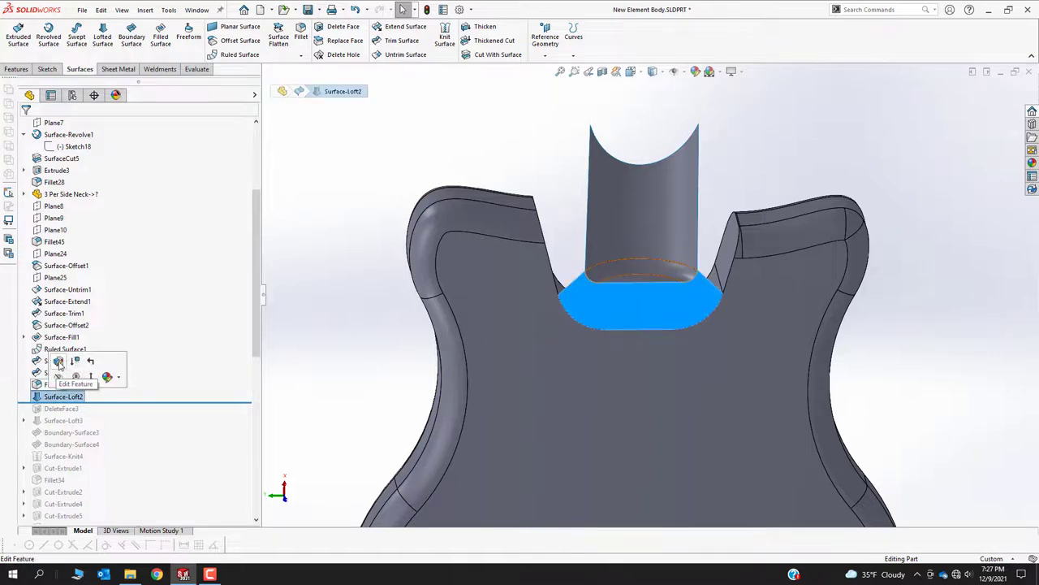
pyautogui.click(58, 360)
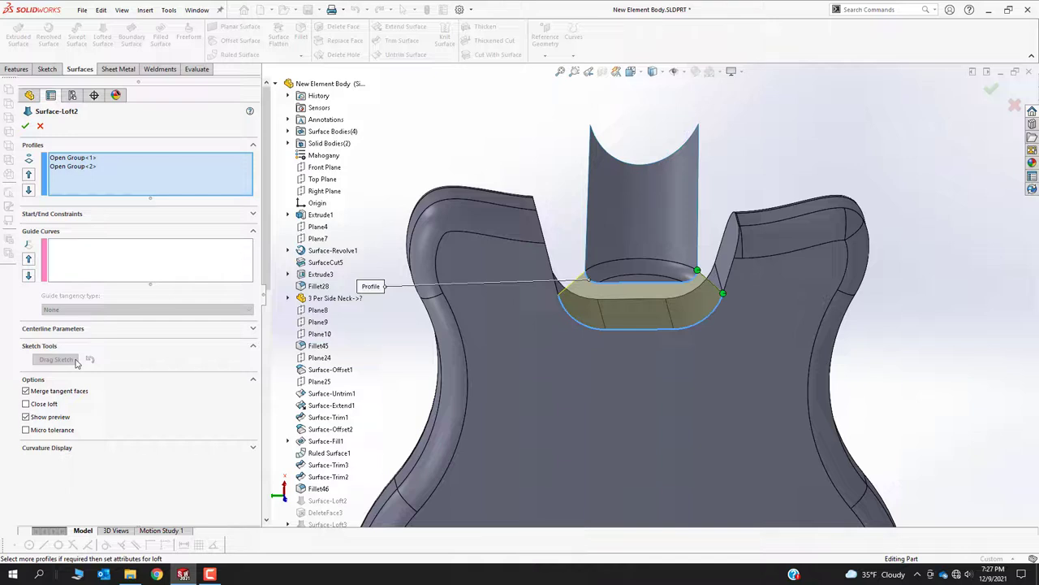
pyautogui.rightClick(784, 128)
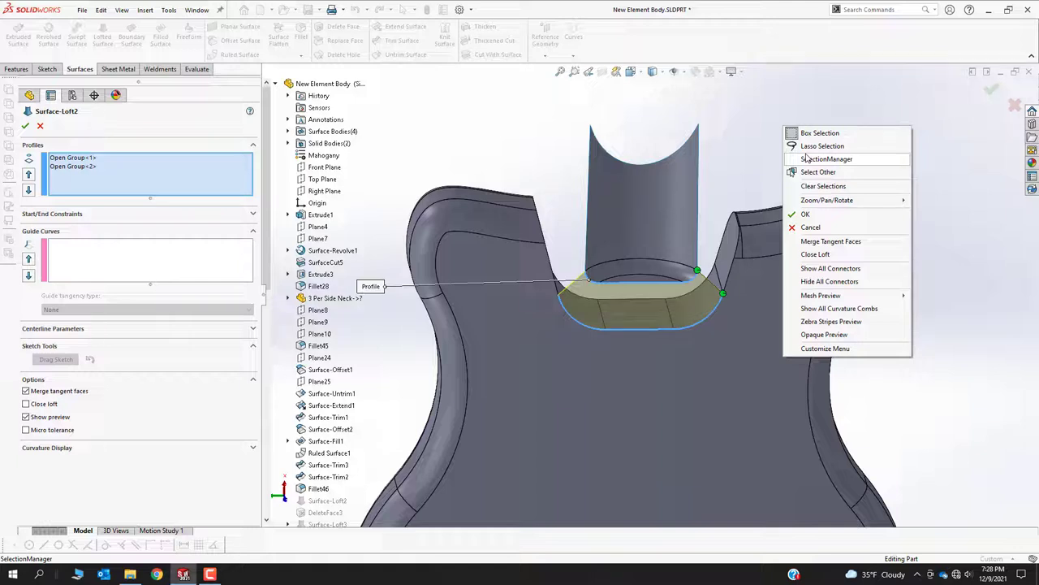
pyautogui.click(30, 126)
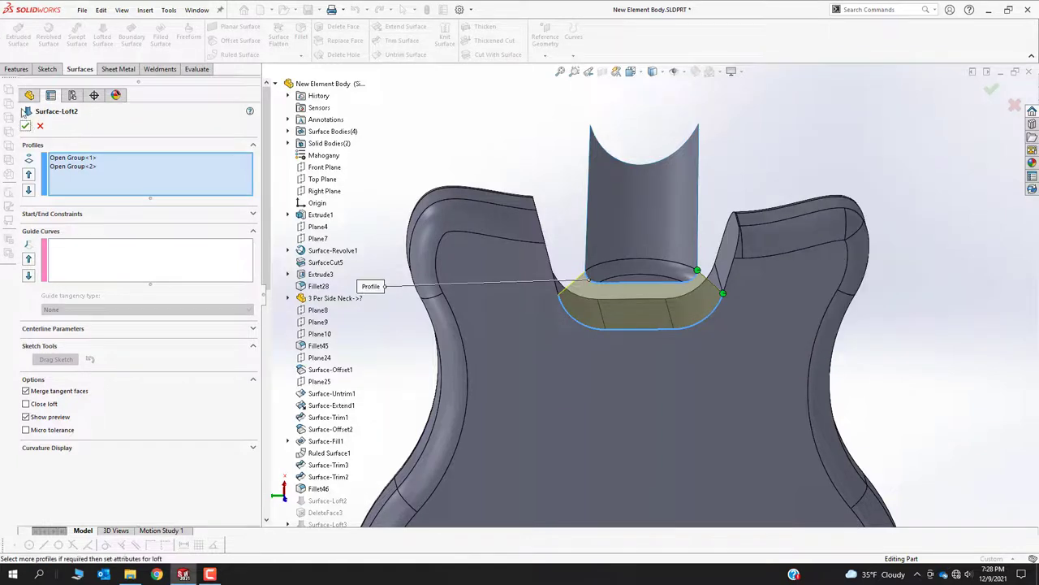
pyautogui.click(25, 126)
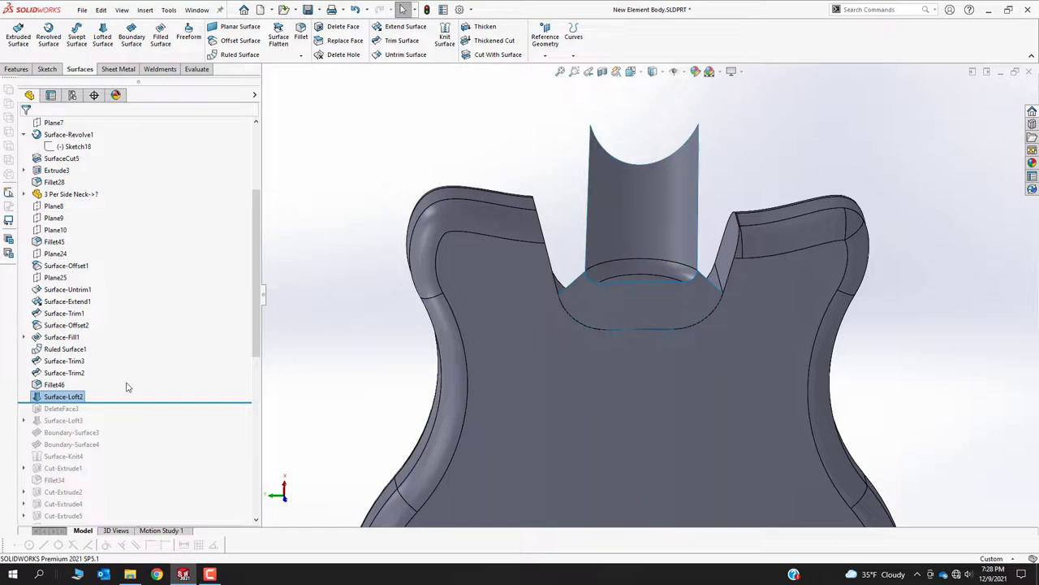
# Step: Roll the feature history forward one feature at a time through DeleteFace3, Surface-Loft3 and Boundary-Surface3, examining the neck transition from several sides
pyautogui.moveTo(132, 401); pyautogui.dragTo(132, 414)
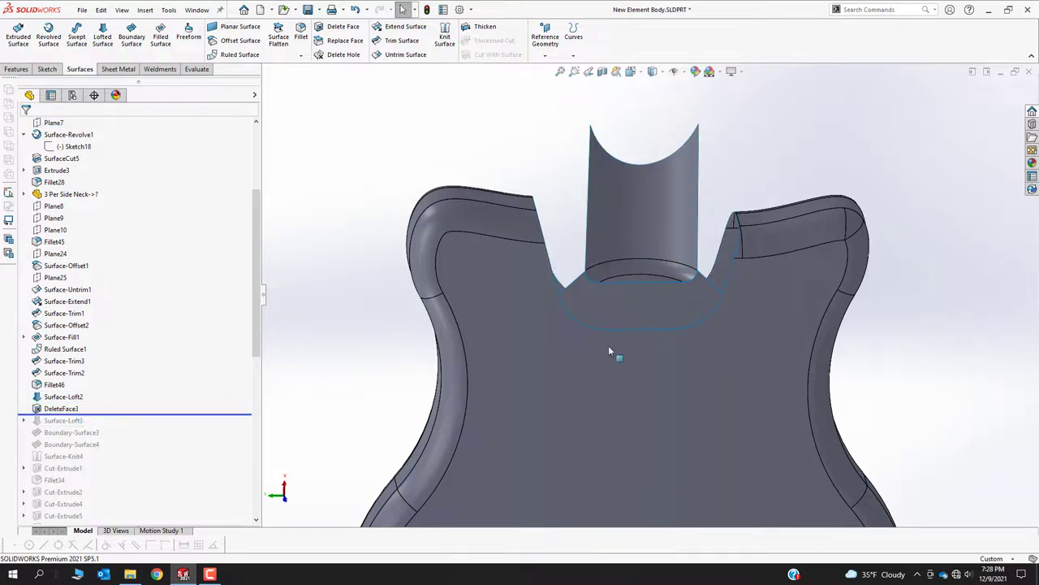
pyautogui.moveTo(610, 351); pyautogui.dragTo(406, 402, button='middle')
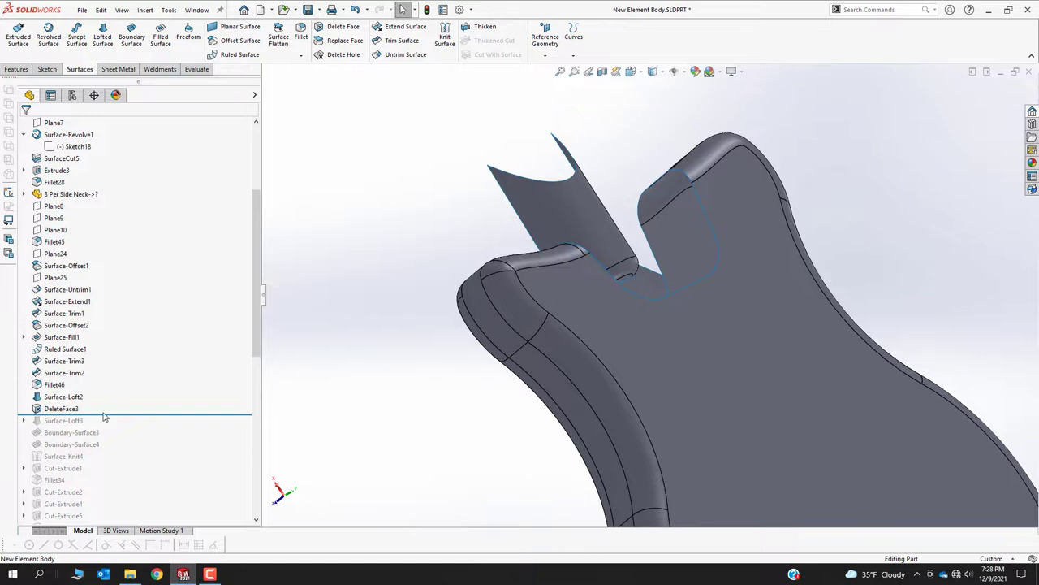
pyautogui.moveTo(104, 417)
pyautogui.mouseDown()
pyautogui.moveTo(111, 412)
pyautogui.moveTo(111, 426)
pyautogui.mouseUp()
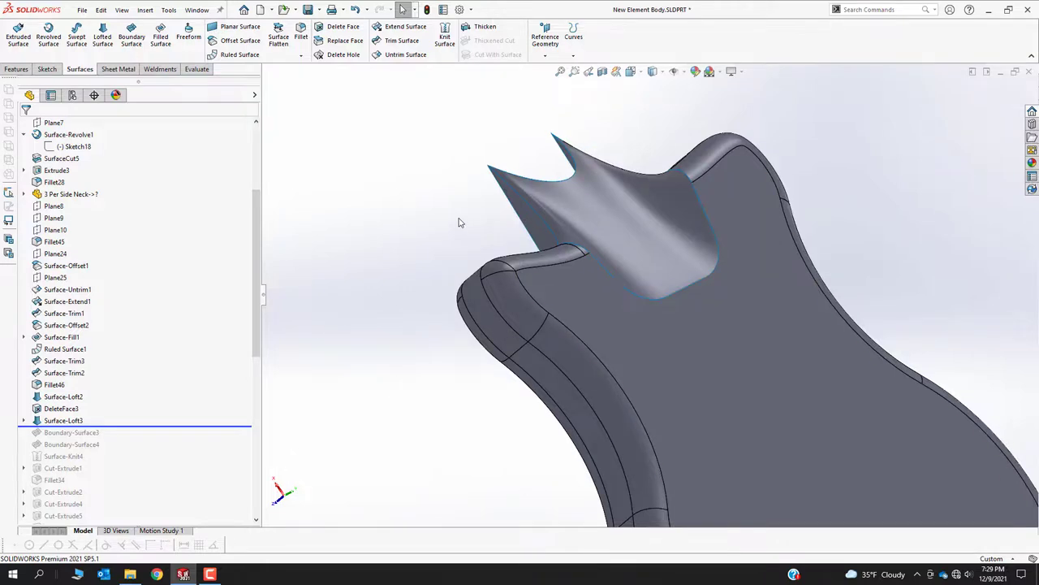
pyautogui.moveTo(459, 222); pyautogui.dragTo(516, 274, button='middle')
pyautogui.scroll(-1, 516, 274)
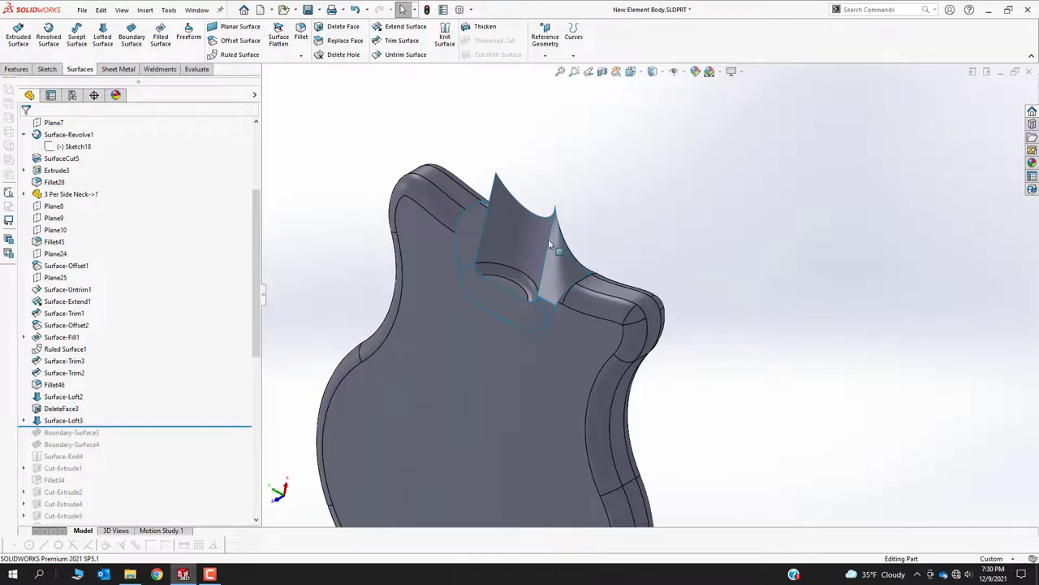
pyautogui.click(139, 426)
pyautogui.moveTo(138, 426); pyautogui.dragTo(137, 437)
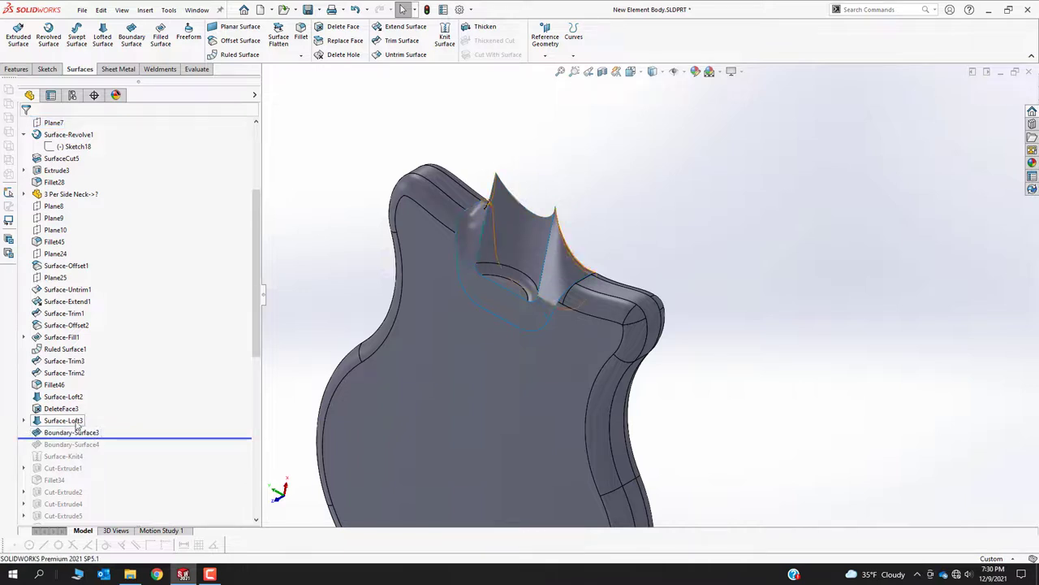
# Step: Open the definition of Surface-Loft3 to examine its profiles and 3D-sketch guide curves from several sides, and close it without changes
pyautogui.click(77, 421)
pyautogui.click(527, 228)
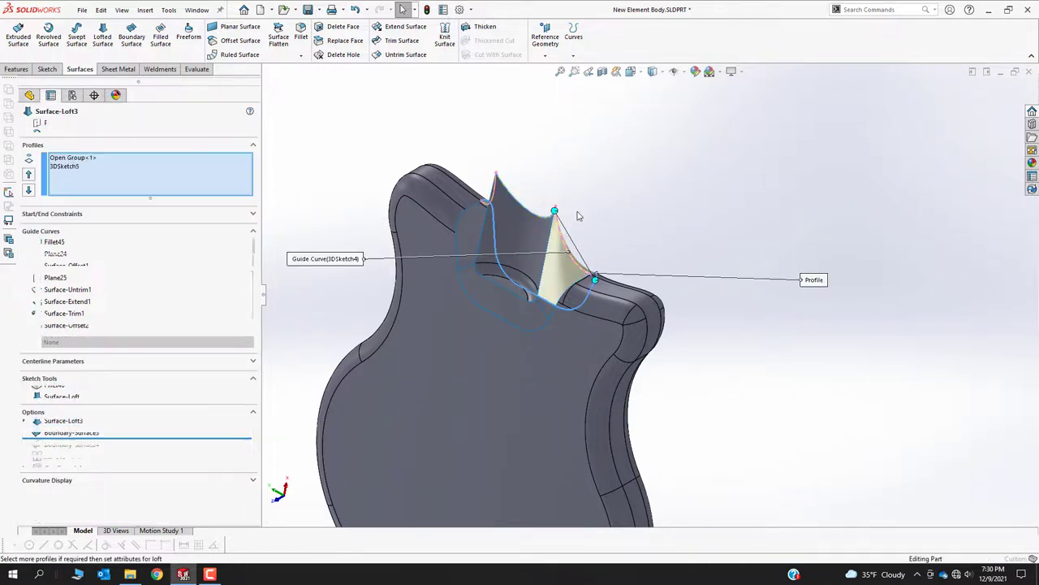
pyautogui.moveTo(527, 228); pyautogui.dragTo(434, 252, button='middle')
pyautogui.scroll(5, 433, 253)
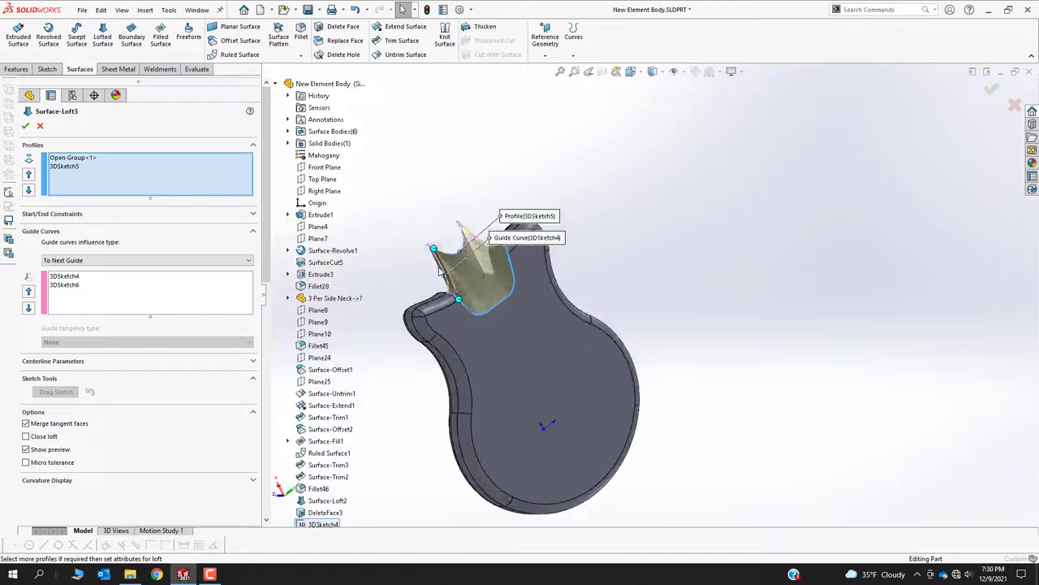
pyautogui.moveTo(540, 364); pyautogui.dragTo(733, 441, button='middle')
pyautogui.scroll(-5, 788, 299)
pyautogui.scroll(-4, 788, 298)
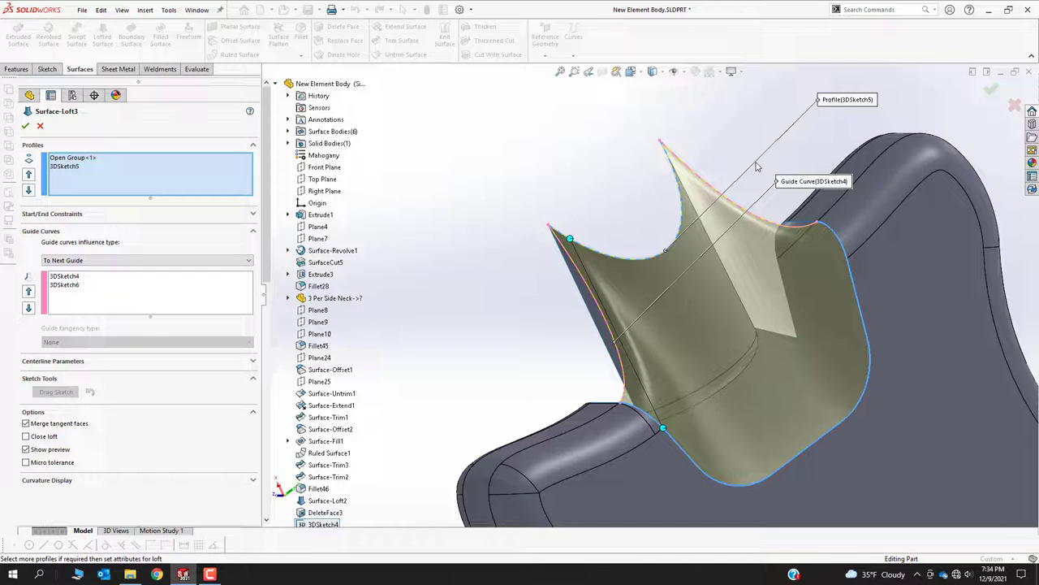
pyautogui.click(25, 125)
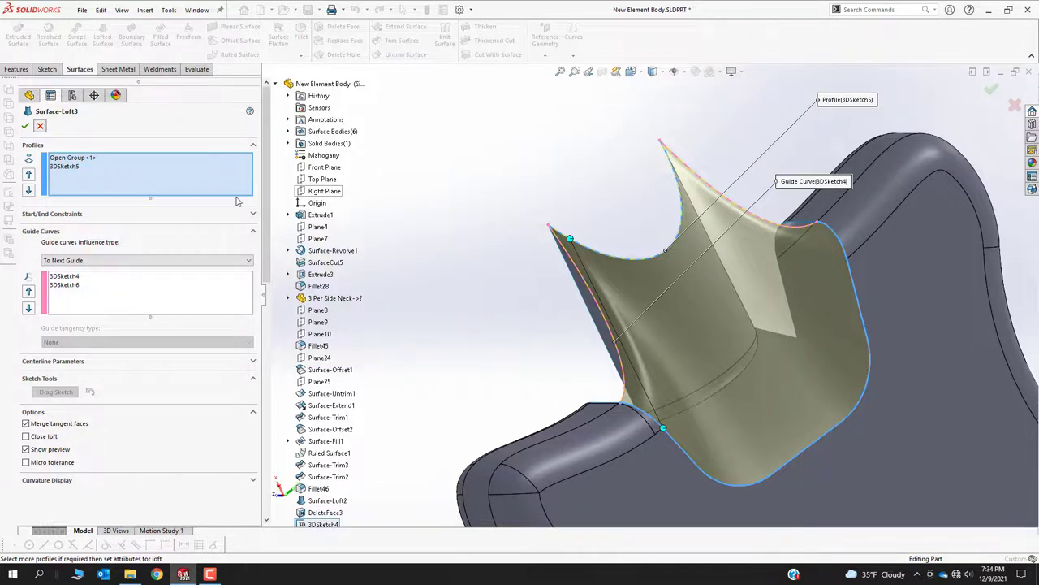
# Step: Open the definition of Boundary-Surface3 to examine its direction curves and tangency settings, close it without changes, and examine the surface beside the neck
pyautogui.click(72, 432)
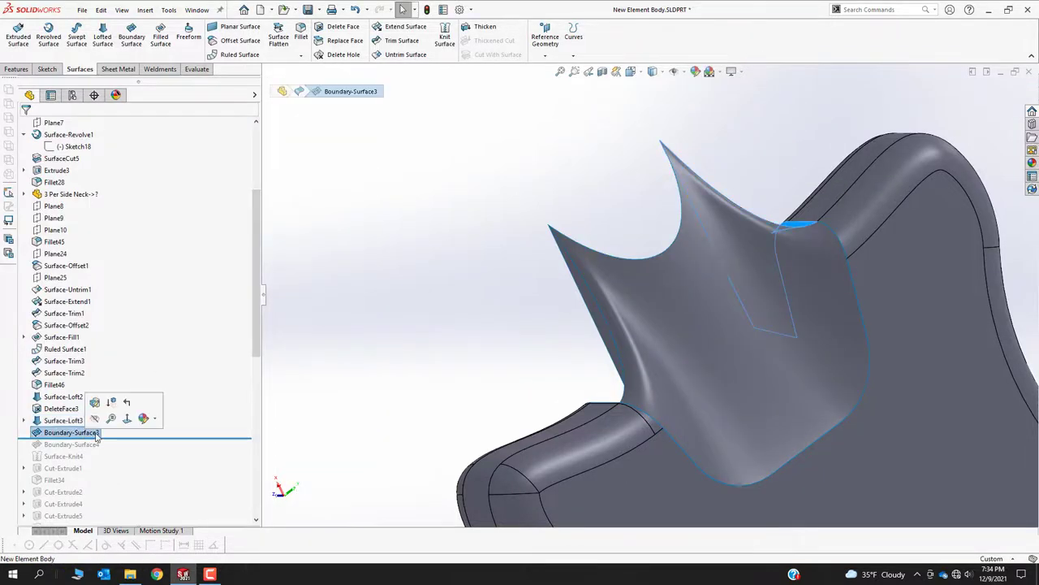
pyautogui.moveTo(617, 268); pyautogui.dragTo(559, 296, button='middle')
pyautogui.scroll(-3, 541, 252)
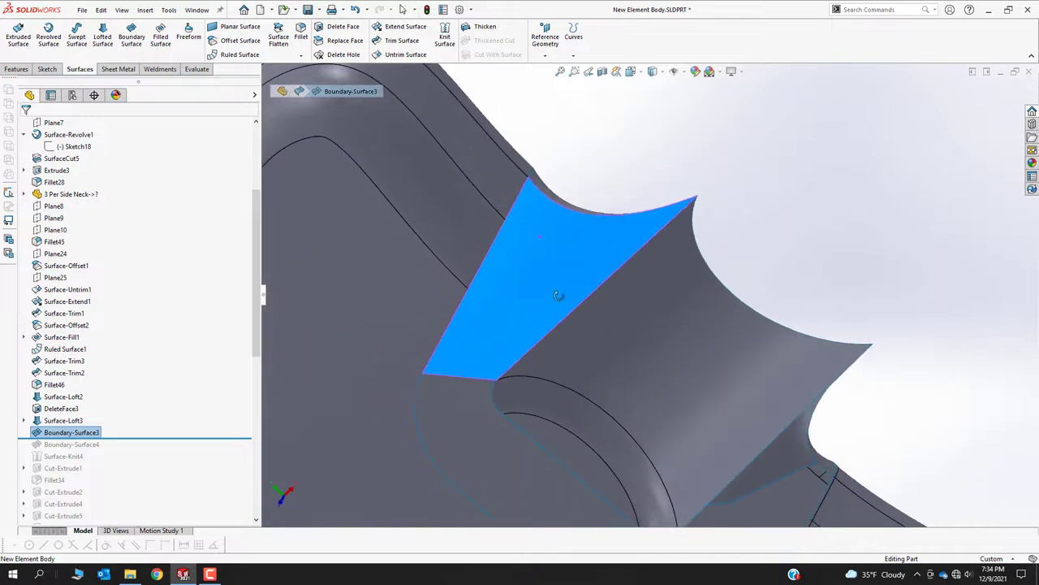
pyautogui.rightClick(94, 433)
pyautogui.click(99, 302)
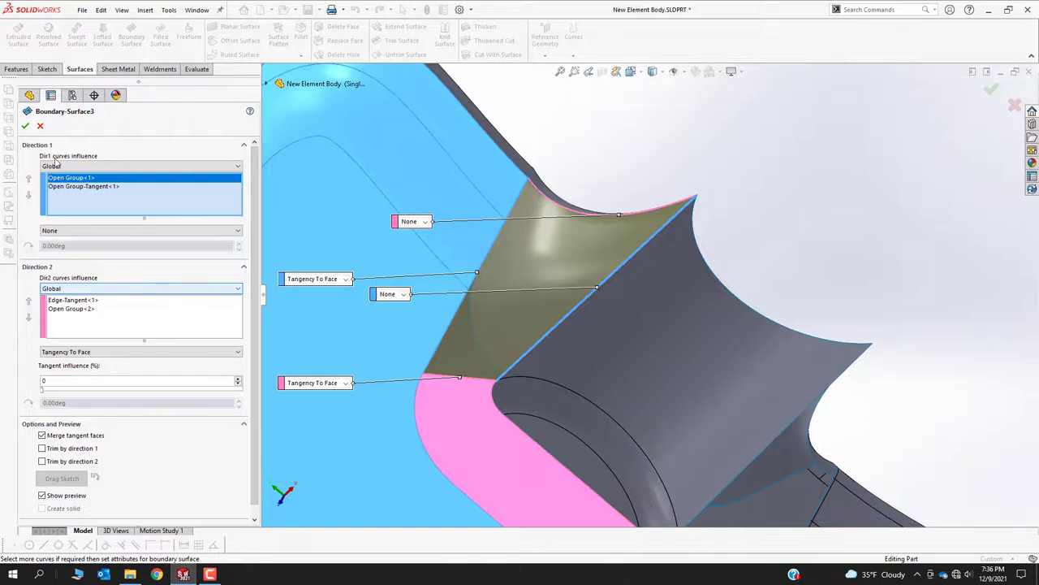
pyautogui.click(40, 125)
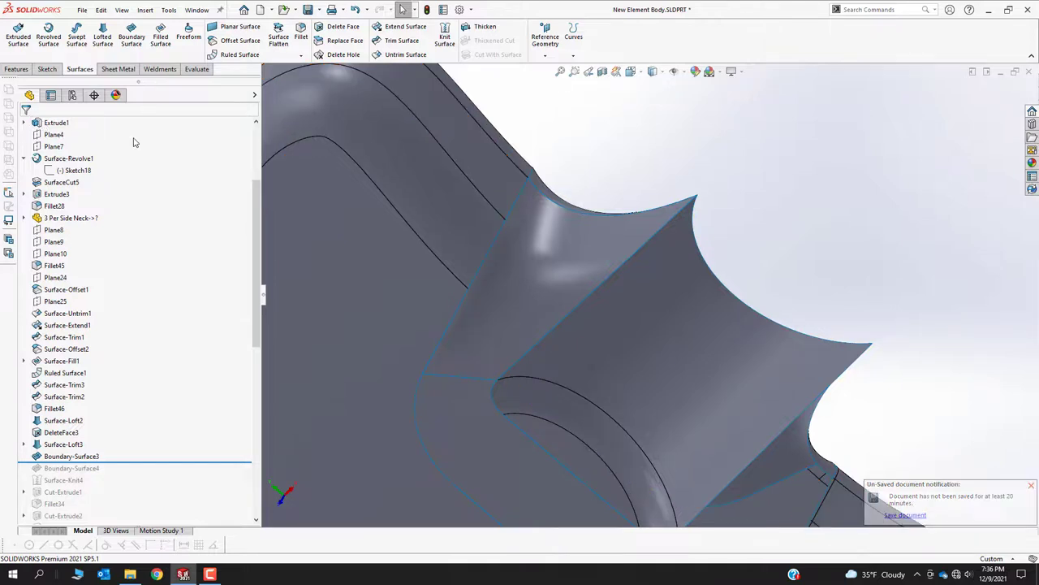
pyautogui.moveTo(662, 280); pyautogui.dragTo(577, 297, button='middle')
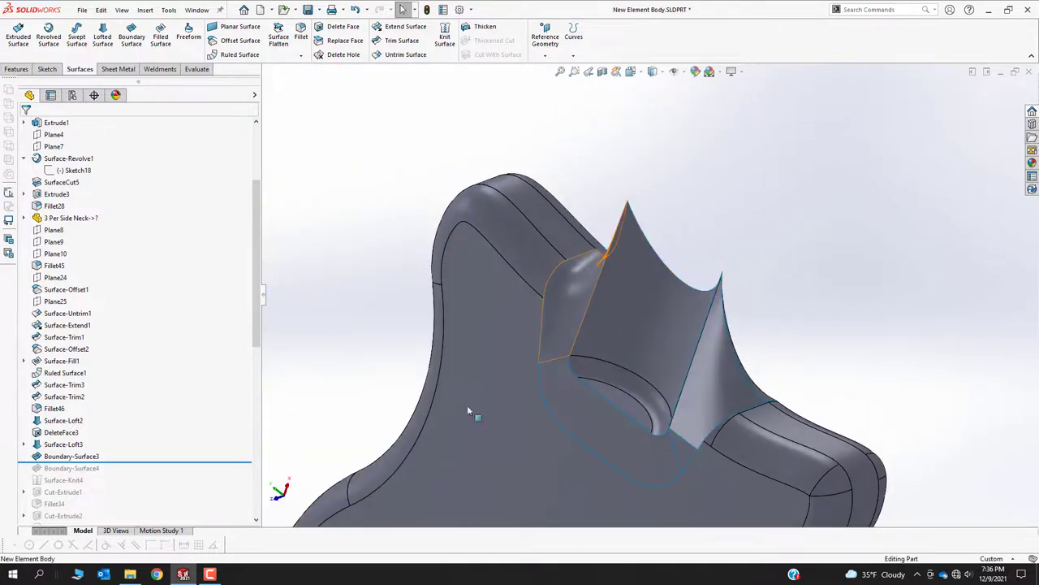
# Step: Roll the feature history forward through Boundary-Surface4 and Surface-Knit4, and examine the surface and solid body folders
pyautogui.moveTo(136, 462); pyautogui.dragTo(139, 473)
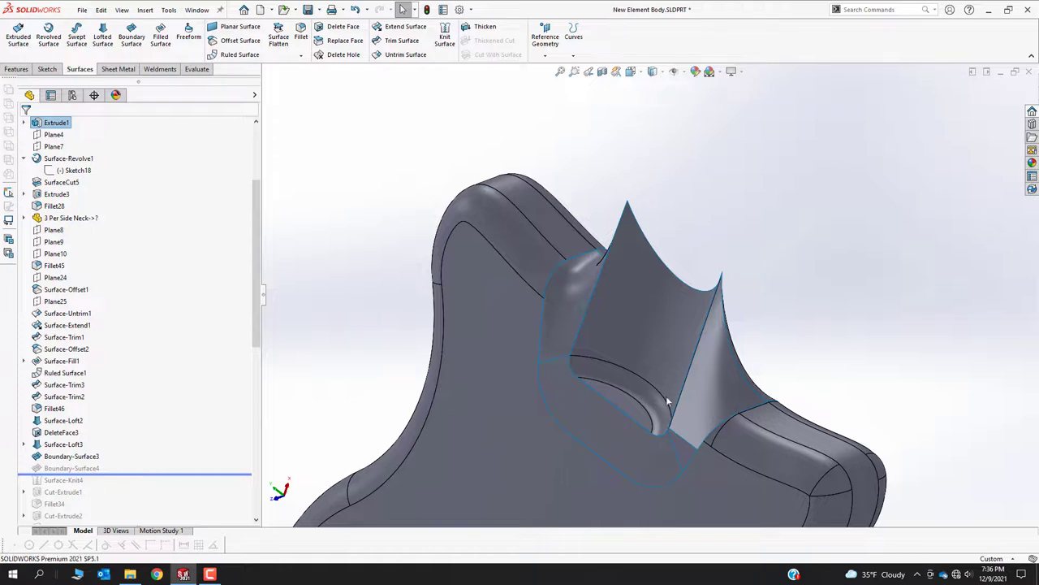
pyautogui.scroll(-4, 130, 504)
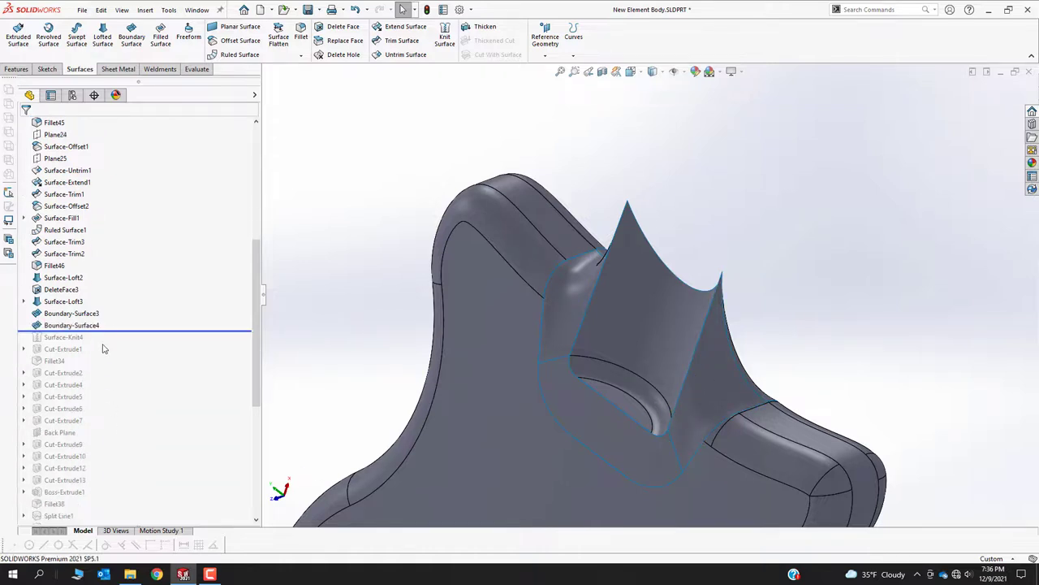
pyautogui.moveTo(109, 329); pyautogui.dragTo(115, 342)
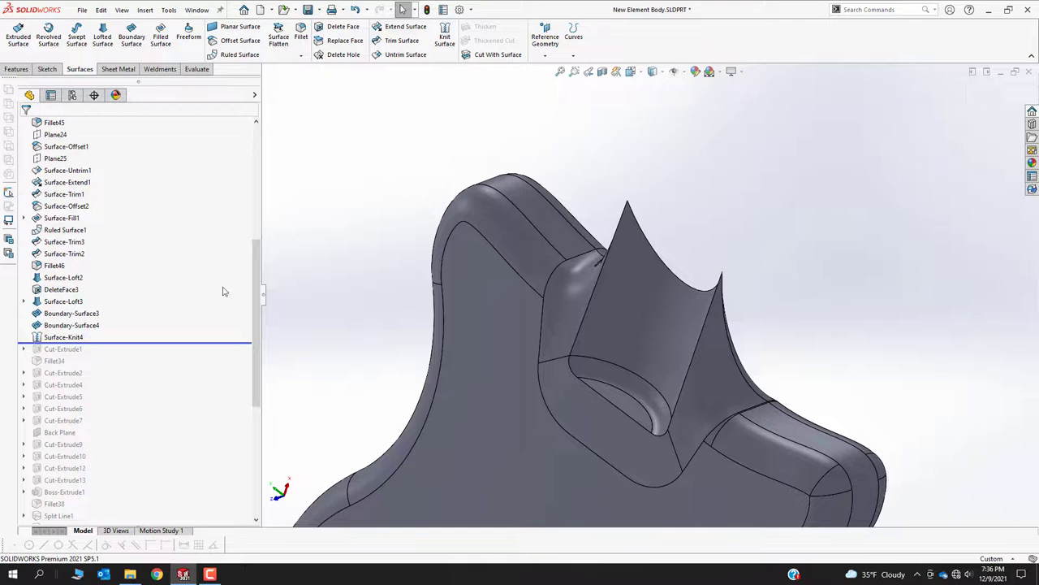
pyautogui.moveTo(260, 288); pyautogui.dragTo(273, 162)
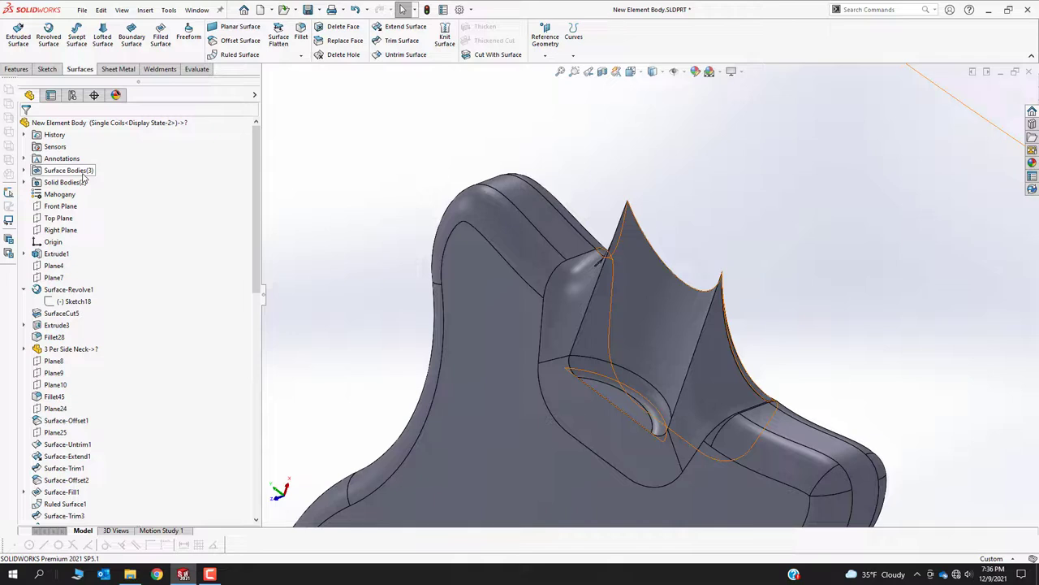
# Step: Set the FeatureManager system options so the Solid Bodies and Surface Bodies tree items are set to Show
pyautogui.click(459, 9)
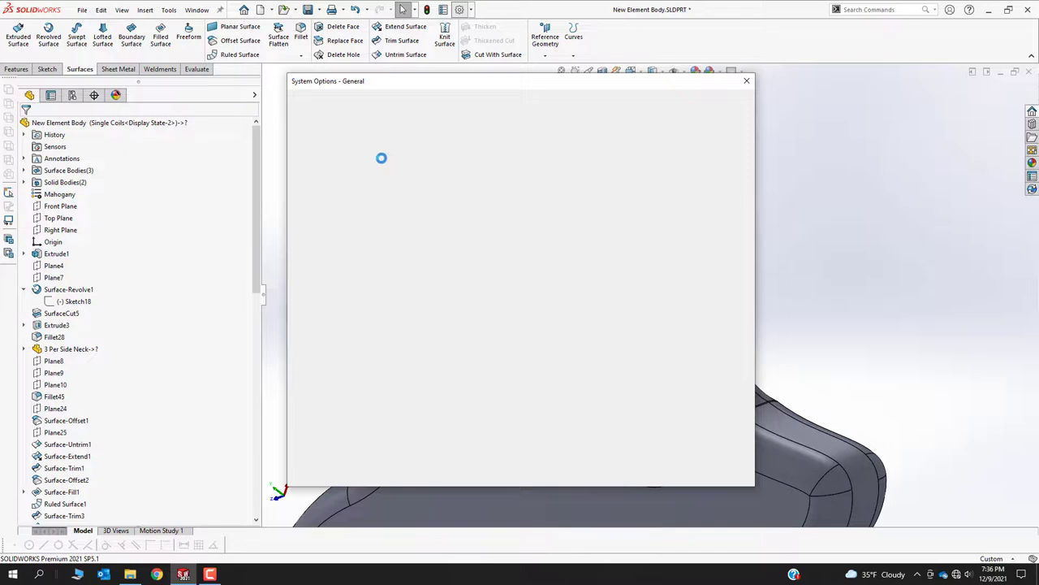
pyautogui.click(322, 274)
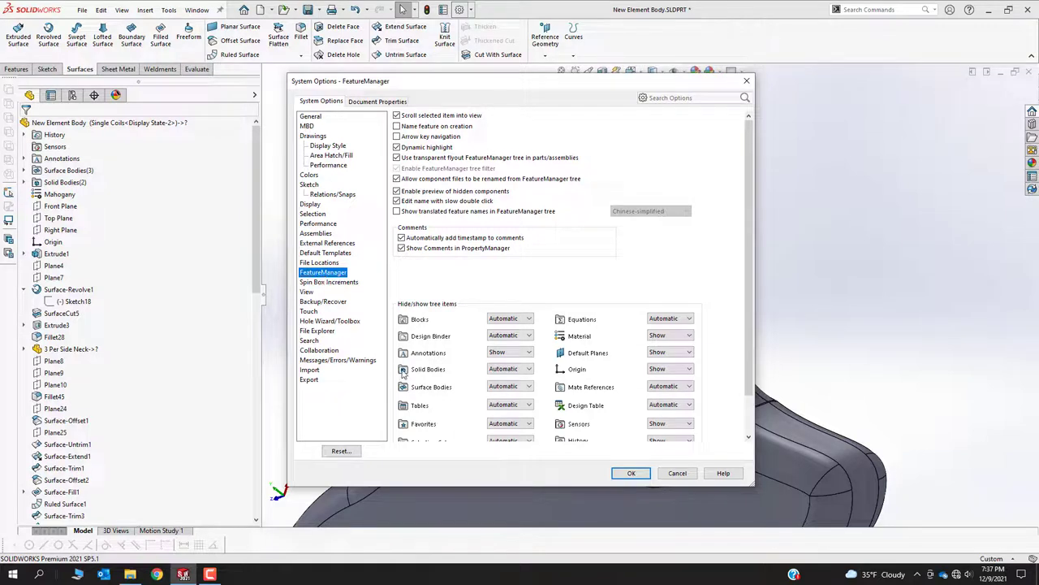
pyautogui.click(522, 371)
pyautogui.click(497, 392)
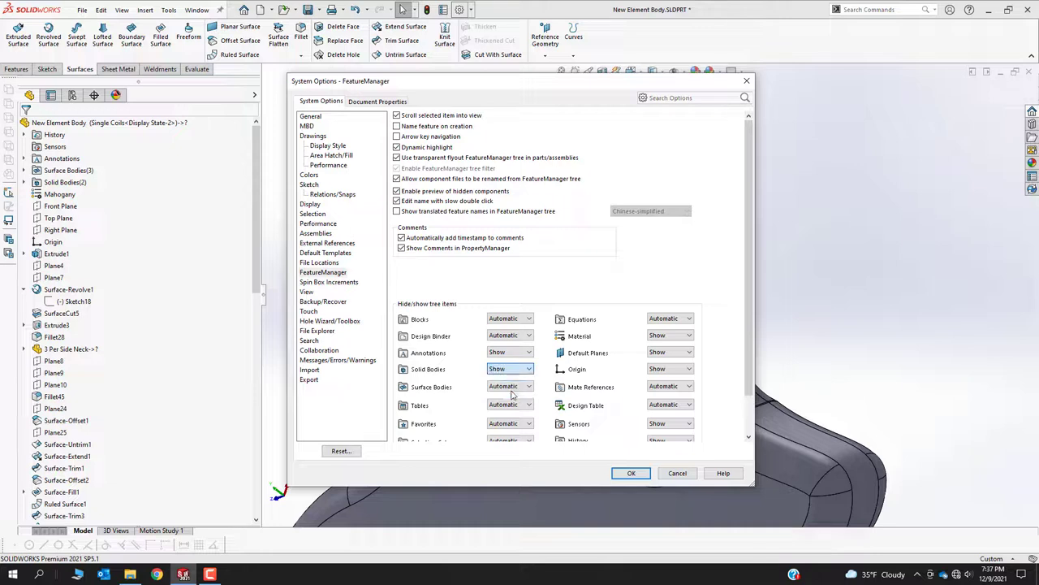
pyautogui.click(517, 386)
pyautogui.click(517, 410)
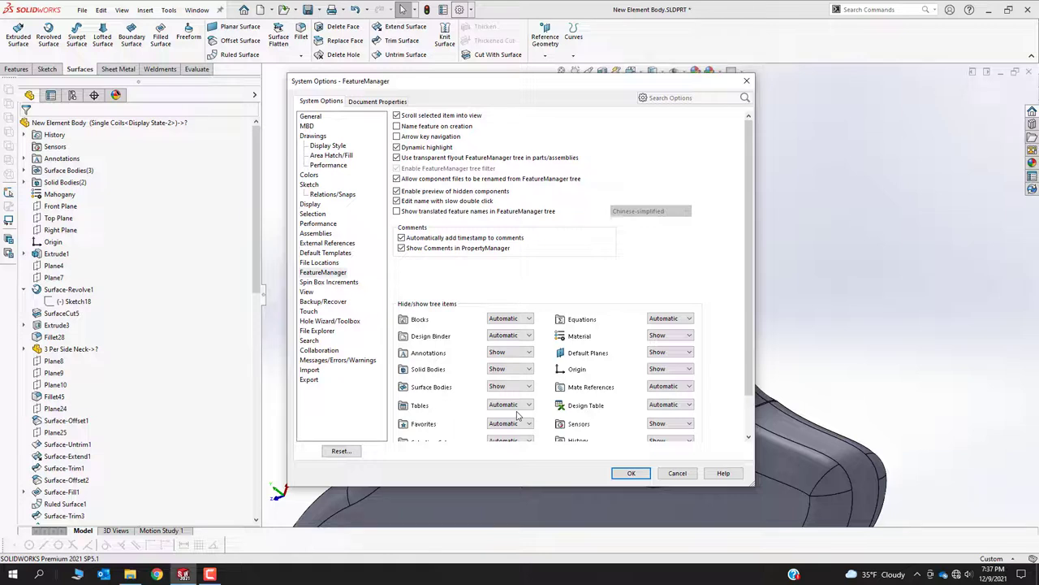
pyautogui.click(631, 472)
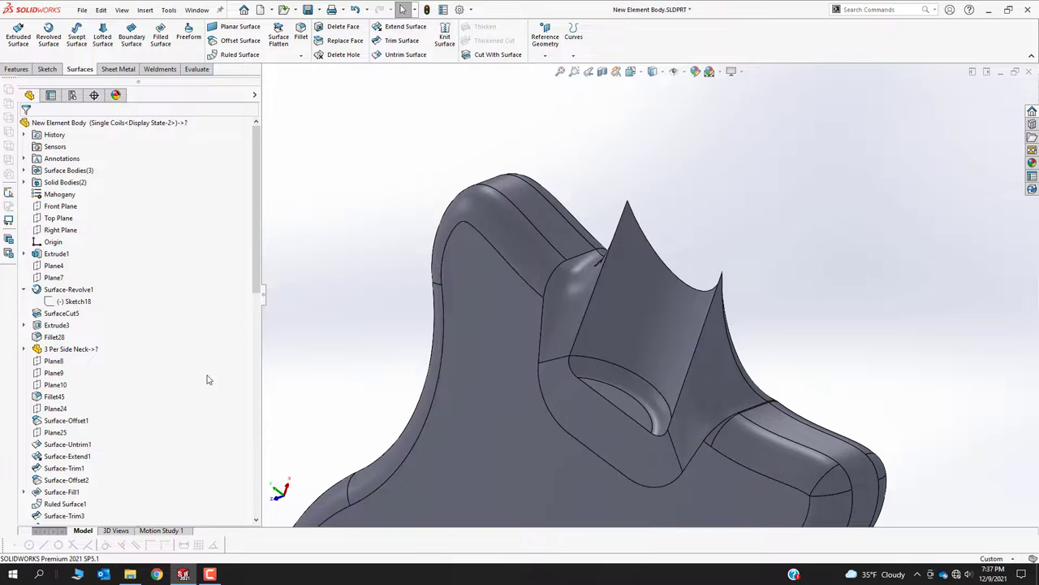
# Step: Roll the feature history back to just before Surface-Knit4 and examine the surface and solid body folders
pyautogui.scroll(-2, 159, 432)
pyautogui.scroll(-2, 160, 433)
pyautogui.moveTo(116, 474); pyautogui.dragTo(120, 464)
pyautogui.scroll(4, 123, 362)
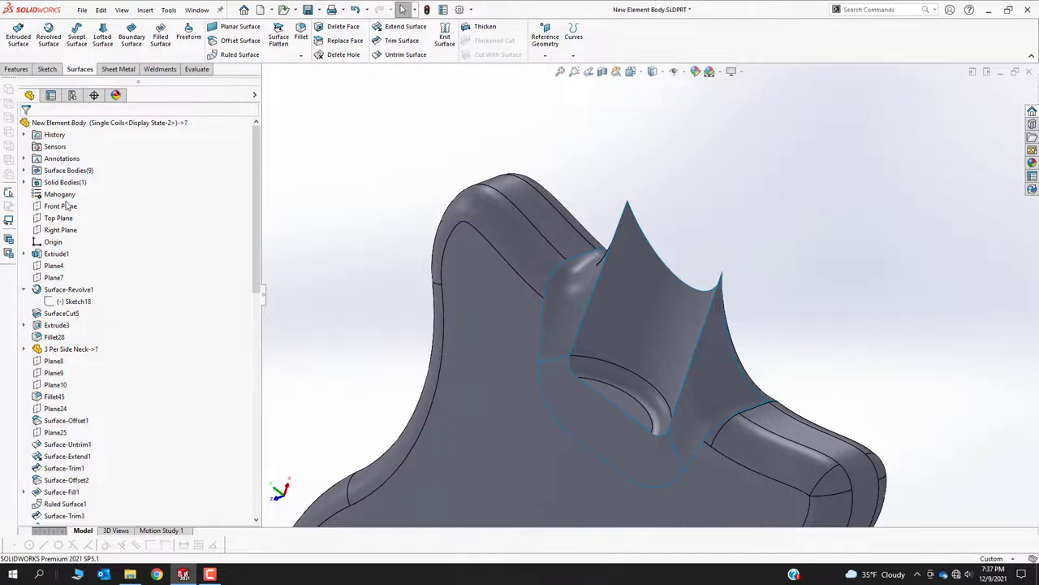
pyautogui.click(70, 184)
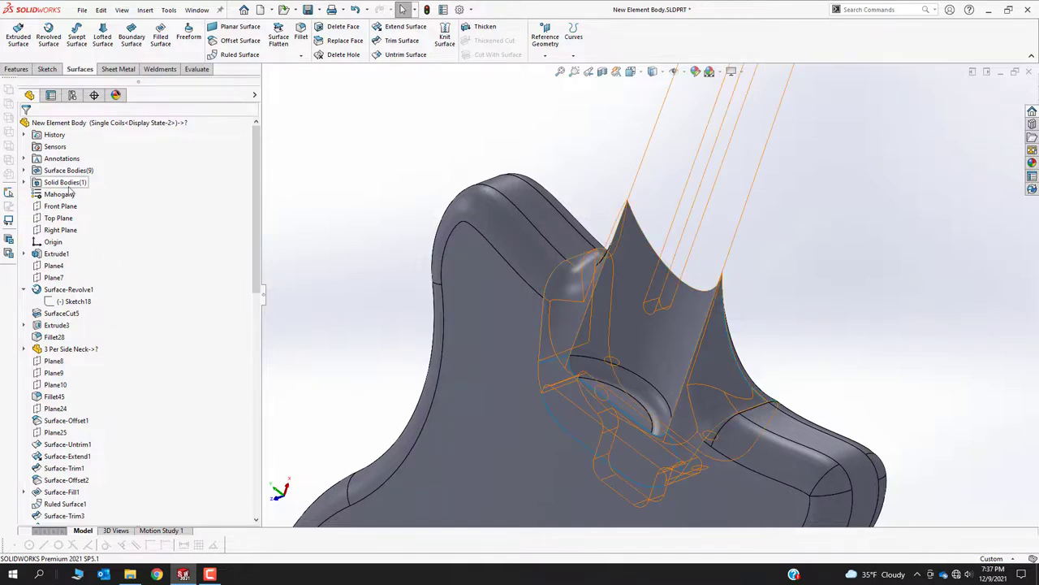
pyautogui.click(301, 201)
# Step: Roll the history forward past Surface-Knit4, expand the solid bodies, and select the Surface-Knit4 body to examine the whole knitted guitar body
pyautogui.scroll(-4, 89, 389)
pyautogui.moveTo(107, 462); pyautogui.dragTo(116, 472)
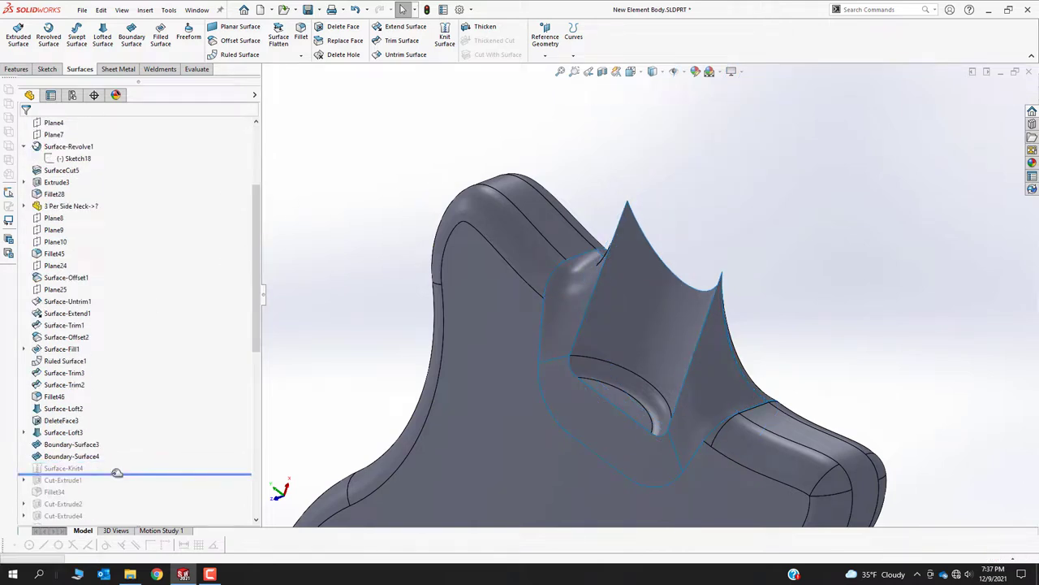
pyautogui.scroll(5, 121, 360)
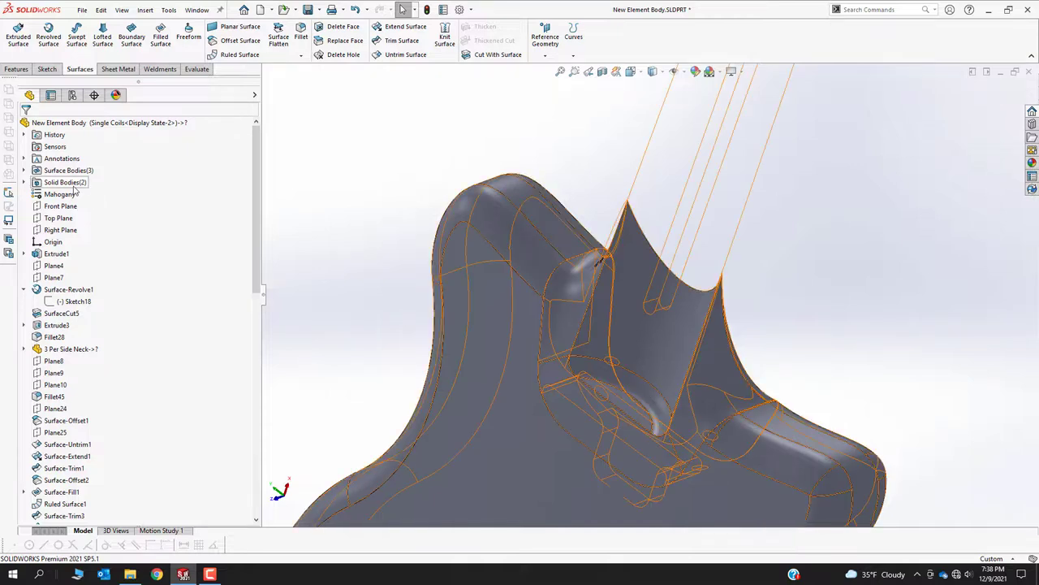
pyautogui.click(23, 182)
pyautogui.click(76, 205)
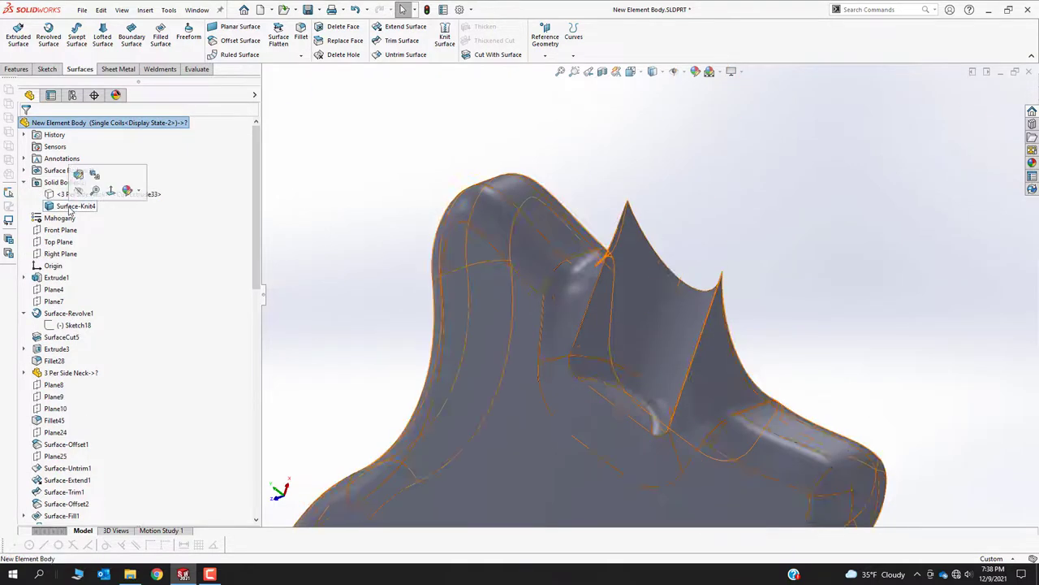
pyautogui.scroll(5, 596, 262)
pyautogui.moveTo(675, 321); pyautogui.dragTo(669, 279, button='middle')
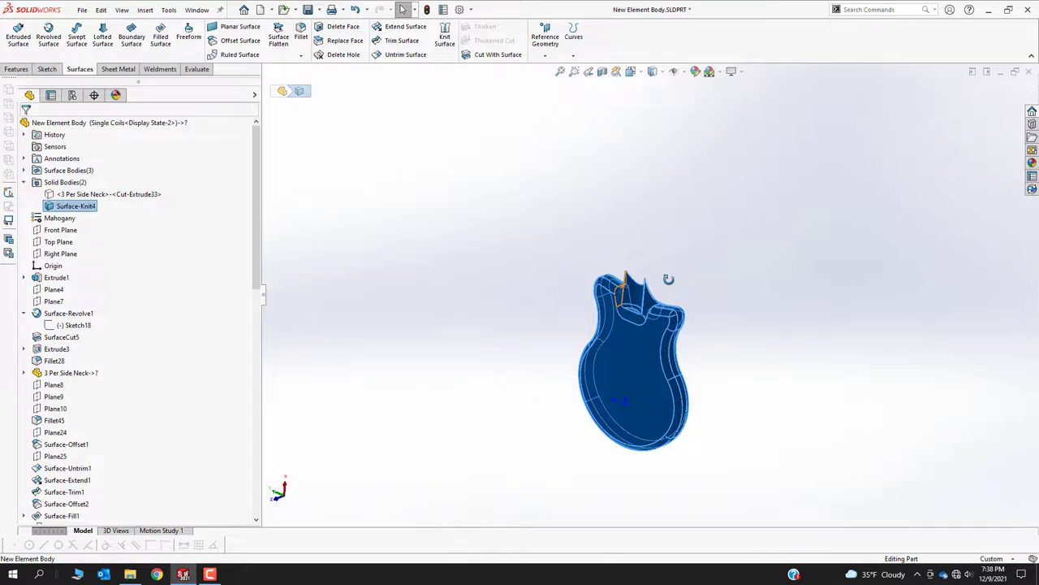
# Step: Roll the feature history forward through the cut extrudes and Boss-Extrude1 to Fillet38, and examine the back of the guitar body
pyautogui.scroll(-3, 650, 462)
pyautogui.scroll(-8, 90, 382)
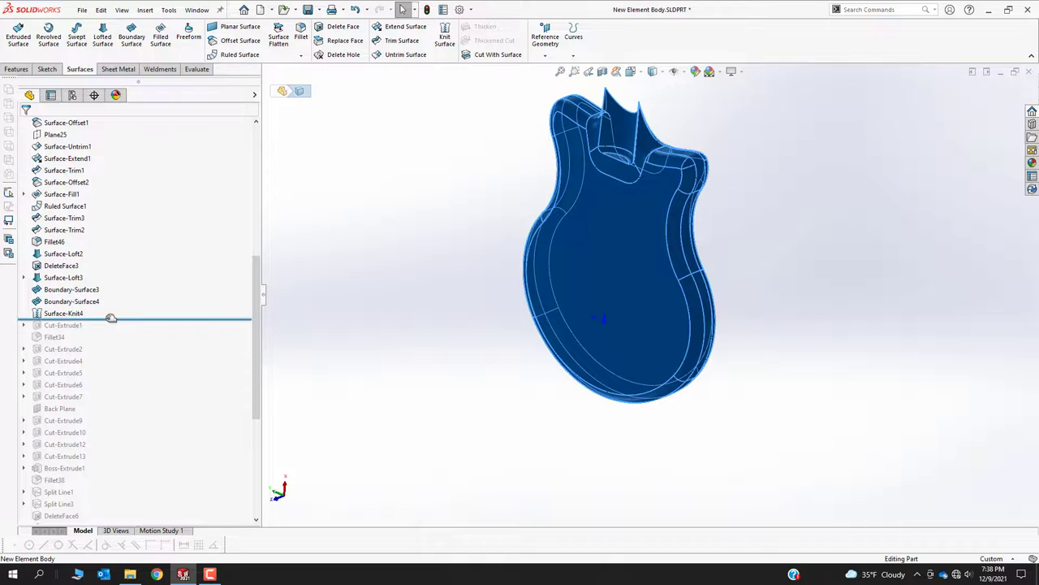
pyautogui.moveTo(111, 318)
pyautogui.mouseDown()
pyautogui.moveTo(109, 497)
pyautogui.moveTo(121, 321)
pyautogui.mouseUp()
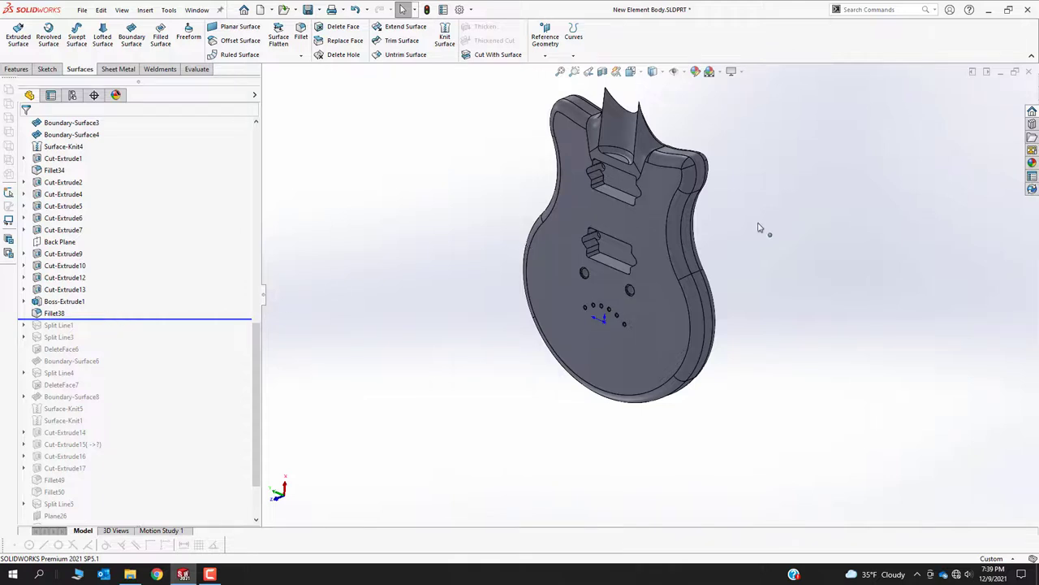
pyautogui.moveTo(764, 231); pyautogui.dragTo(556, 220, button='middle')
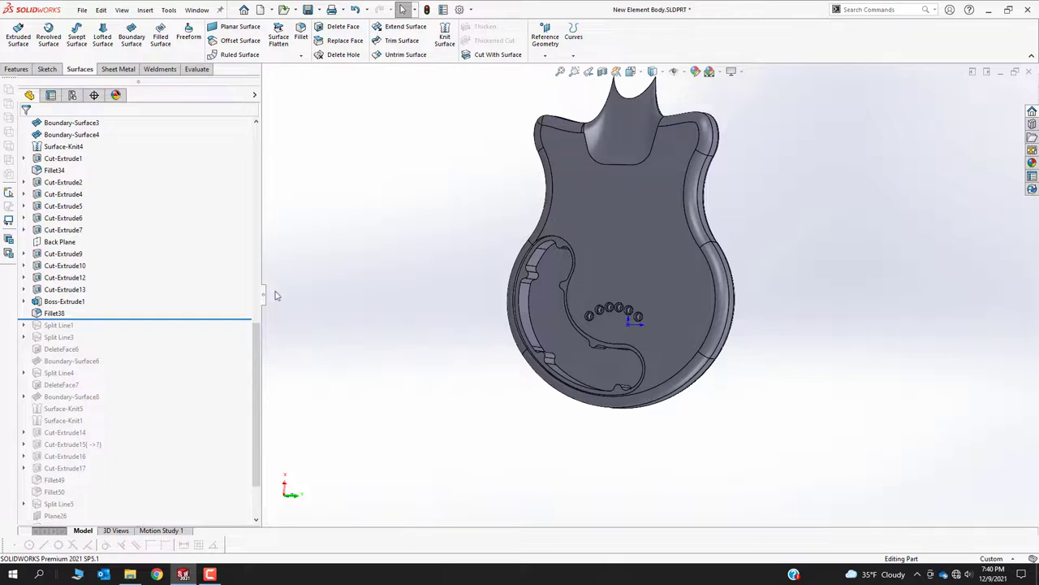
# Step: Roll the history forward past Split Line1, open its definition to examine its sketch and split faces, and accept it without changes
pyautogui.moveTo(108, 318); pyautogui.dragTo(112, 331)
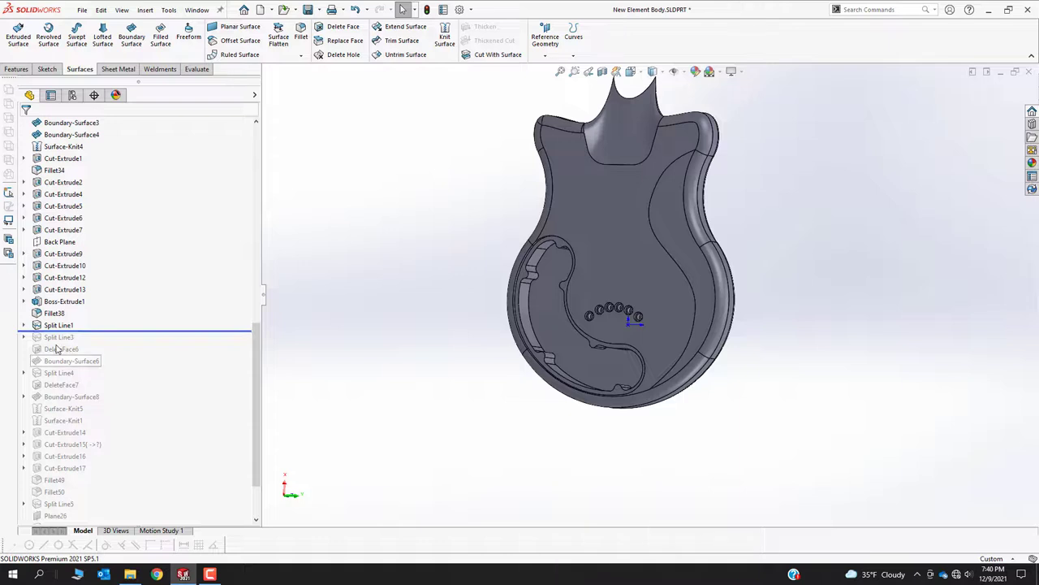
pyautogui.rightClick(57, 325)
pyautogui.click(66, 286)
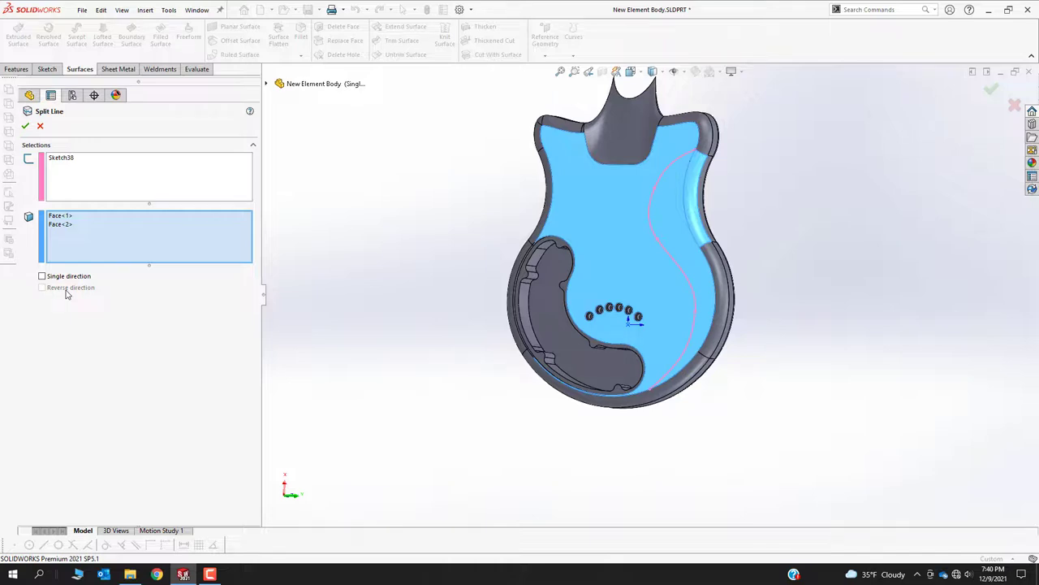
pyautogui.click(25, 126)
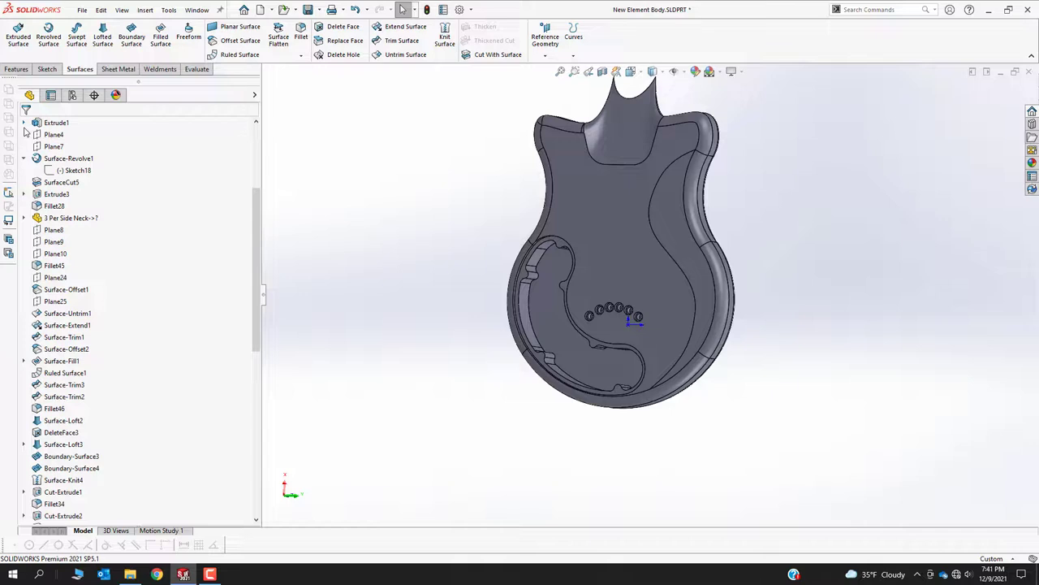
# Step: Roll the feature history forward past Split Line3 and select it to examine the split along the body's lower edge
pyautogui.scroll(-8, 98, 309)
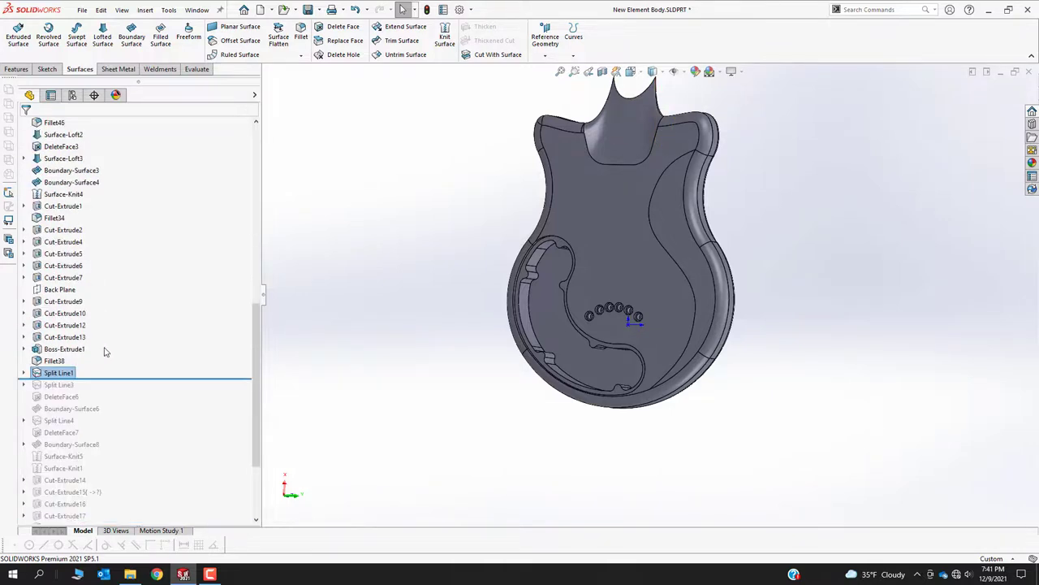
pyautogui.moveTo(121, 378); pyautogui.dragTo(121, 394)
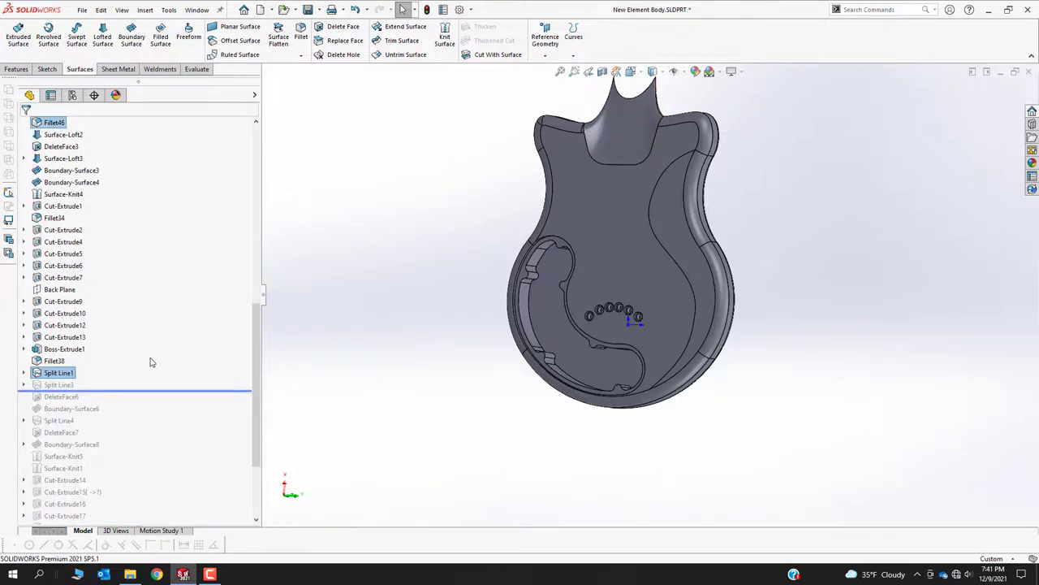
pyautogui.scroll(-4, 673, 380)
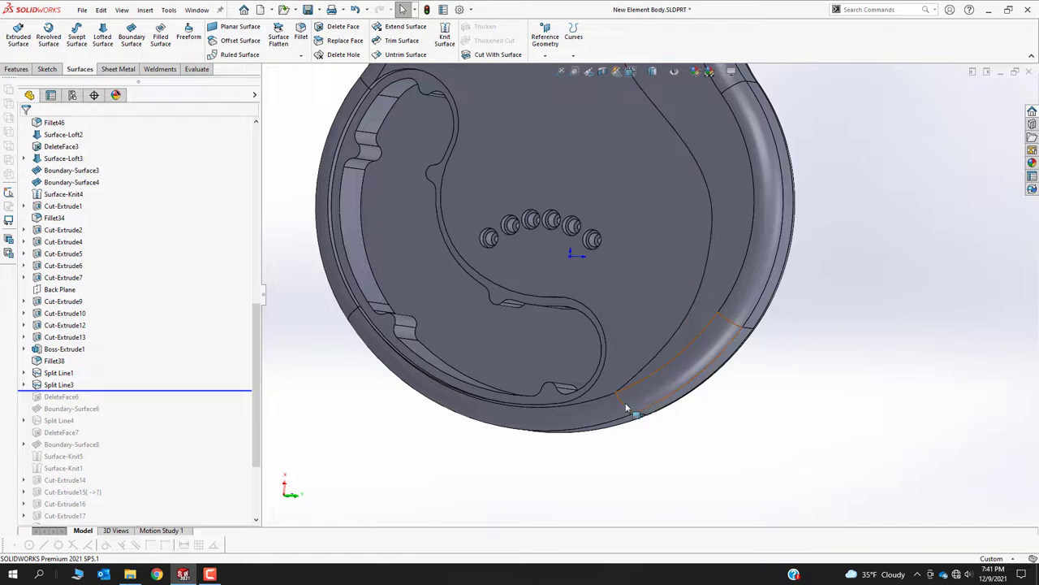
pyautogui.click(58, 384)
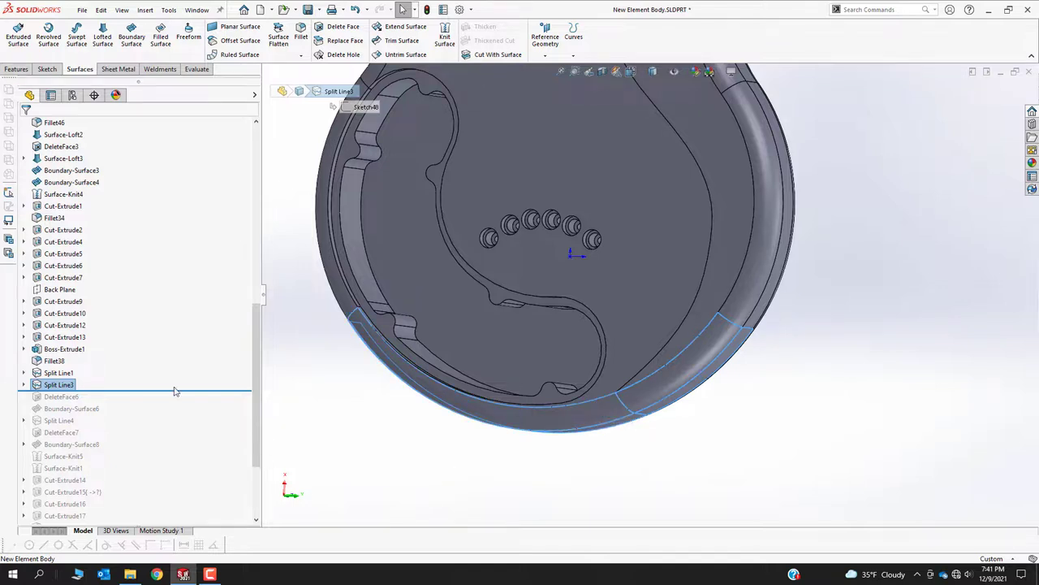
# Step: Roll the feature history forward through DeleteFace6 and Boundary-Surface6, examining the open area and its replacement surface from several sides
pyautogui.moveTo(179, 395); pyautogui.dragTo(181, 403)
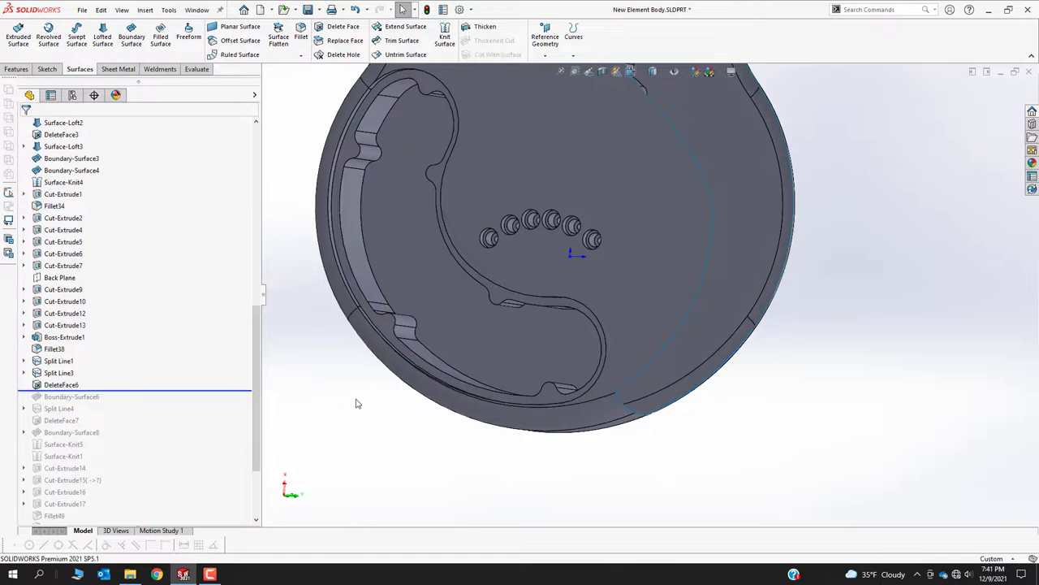
pyautogui.scroll(5, 614, 255)
pyautogui.moveTo(615, 255); pyautogui.dragTo(687, 220, button='middle')
pyautogui.scroll(-4, 753, 220)
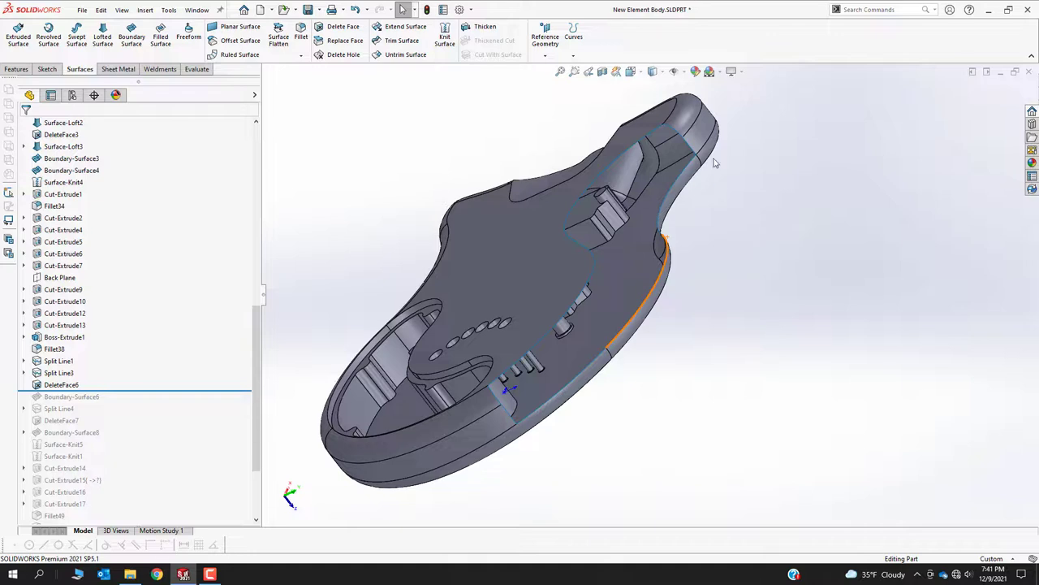
pyautogui.moveTo(173, 391); pyautogui.dragTo(171, 401)
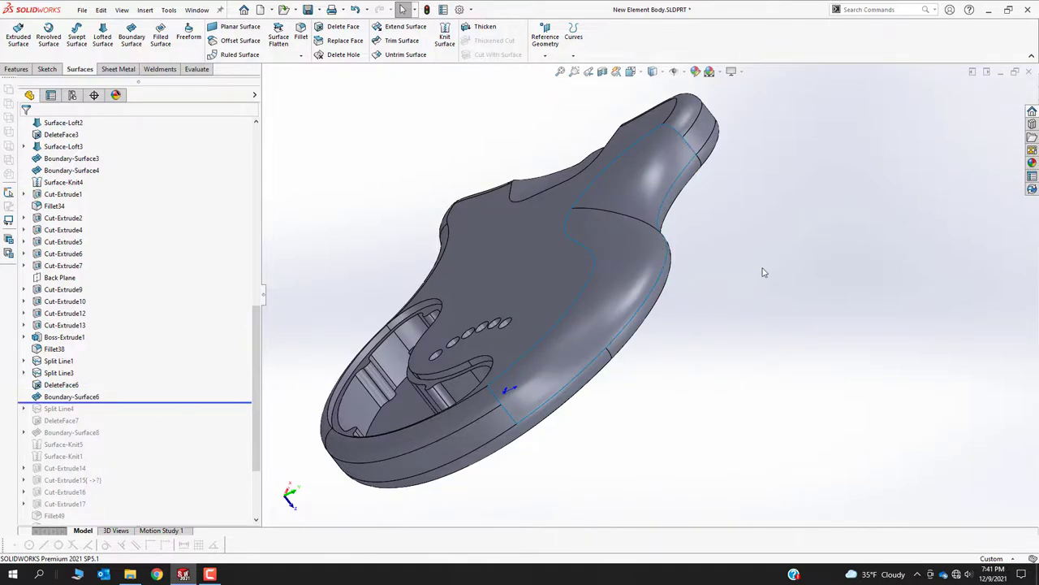
pyautogui.moveTo(764, 271); pyautogui.dragTo(596, 372, button='middle')
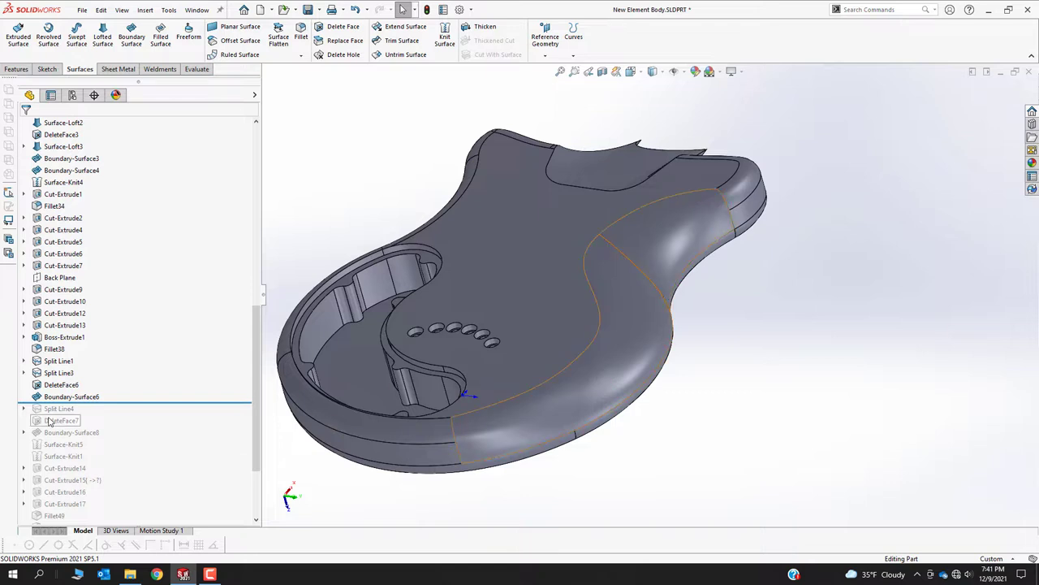
# Step: Open the definition of Boundary-Surface6 to examine its direction curves and tangency settings, close it without changes, and examine the surface edge-on
pyautogui.rightClick(72, 396)
pyautogui.click(77, 287)
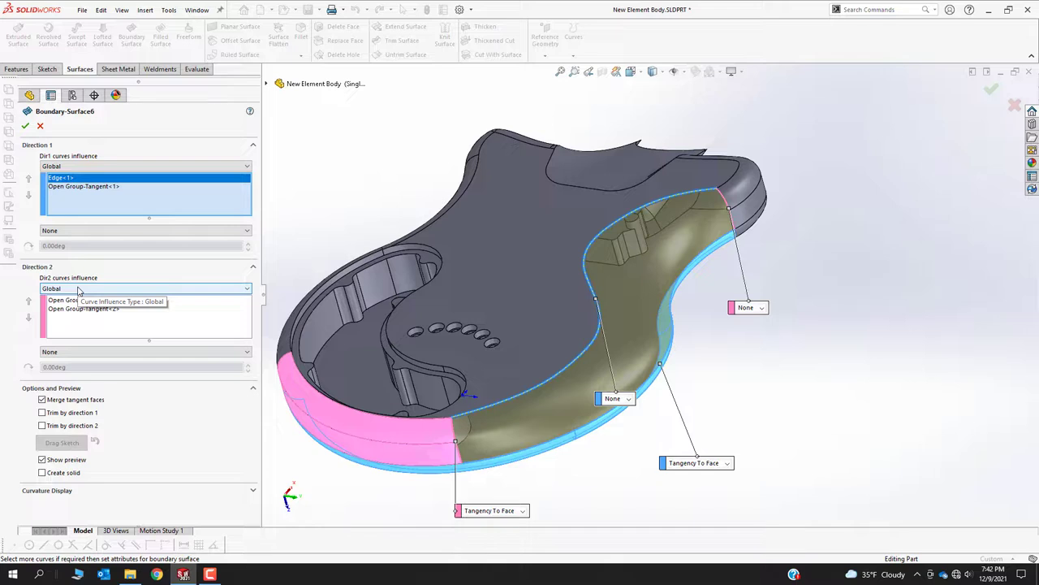
pyautogui.moveTo(493, 359); pyautogui.dragTo(543, 254, button='middle')
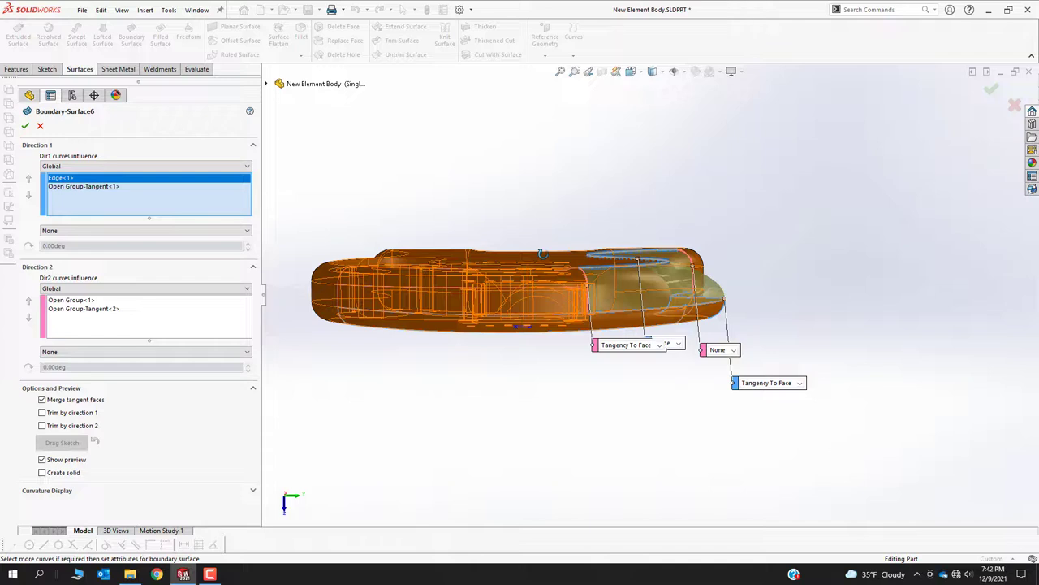
pyautogui.moveTo(542, 254); pyautogui.dragTo(626, 278, button='middle')
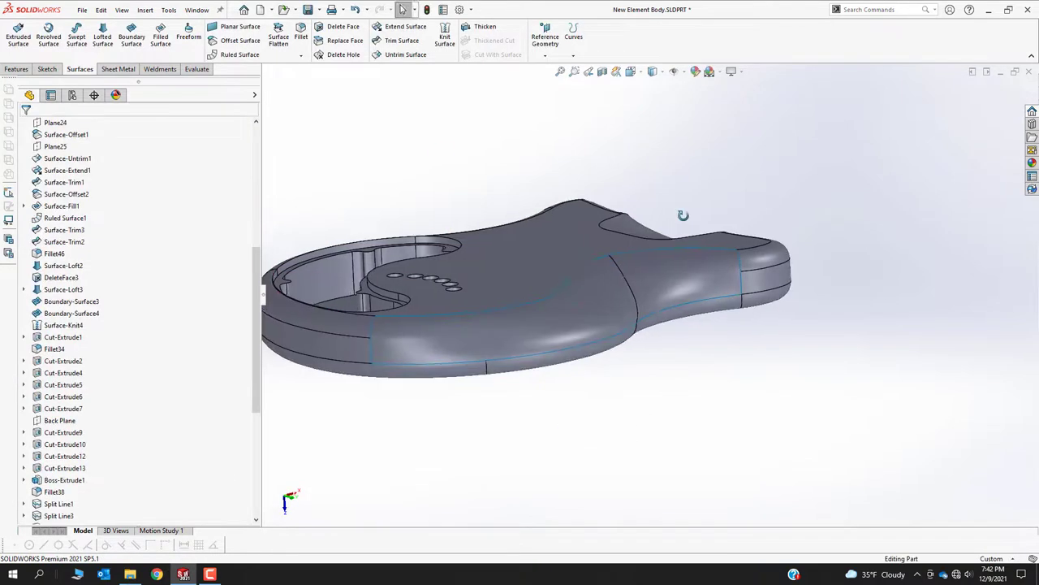
pyautogui.moveTo(680, 216); pyautogui.dragTo(716, 236, button='middle')
pyautogui.scroll(-3, 716, 236)
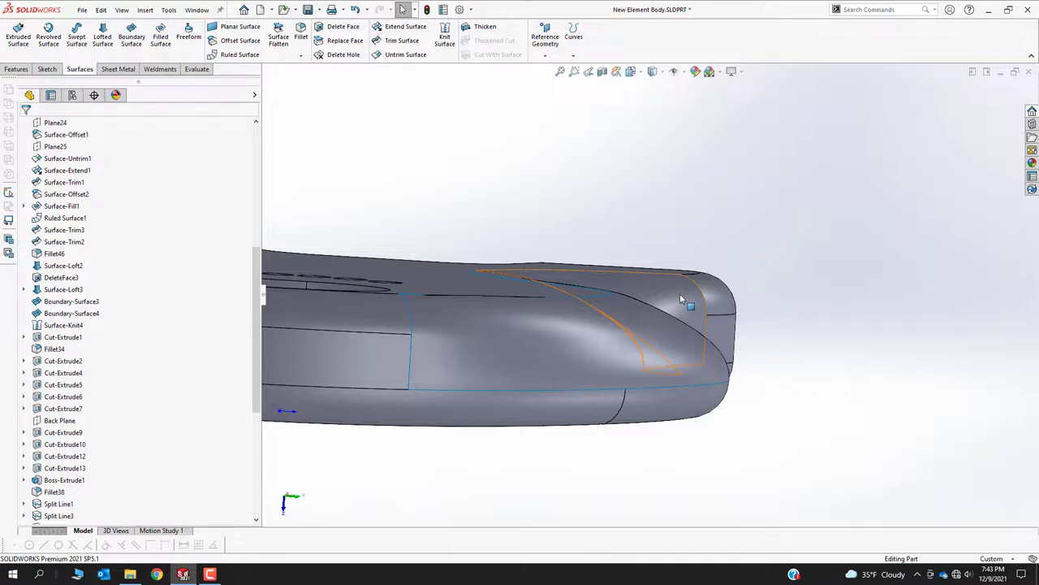
pyautogui.scroll(3, 649, 284)
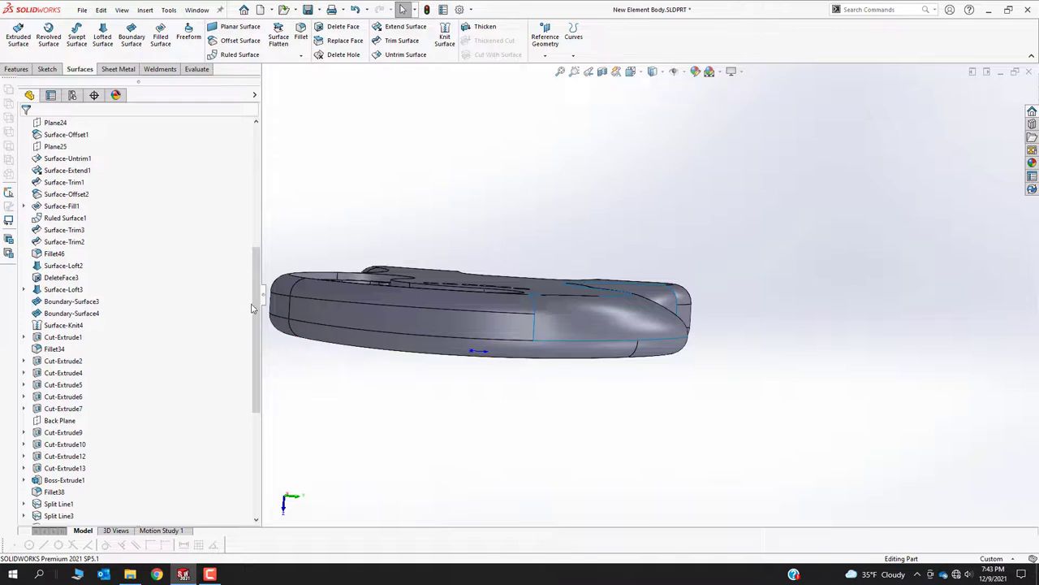
pyautogui.scroll(-7, 252, 309)
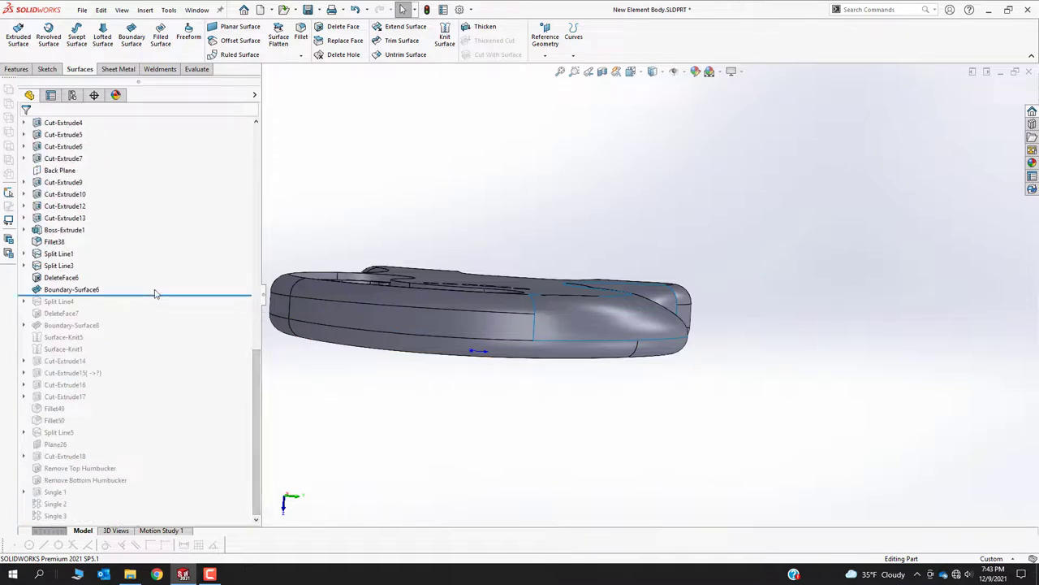
# Step: Roll the feature history forward to the end and examine the completed guitar body at an angle
pyautogui.moveTo(156, 294); pyautogui.dragTo(144, 529)
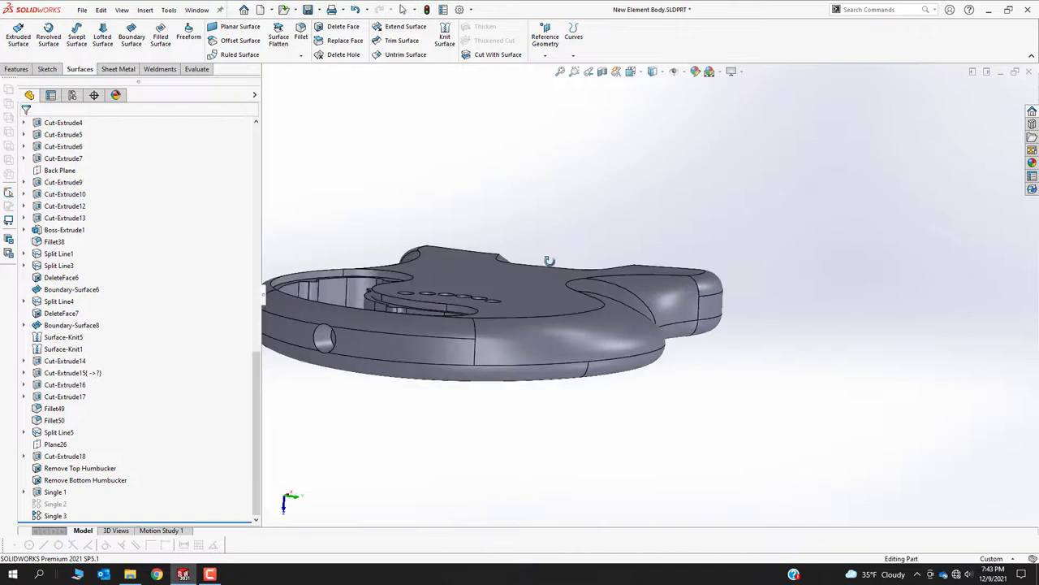
pyautogui.moveTo(549, 260); pyautogui.dragTo(487, 325, button='middle')
pyautogui.scroll(3, 593, 349)
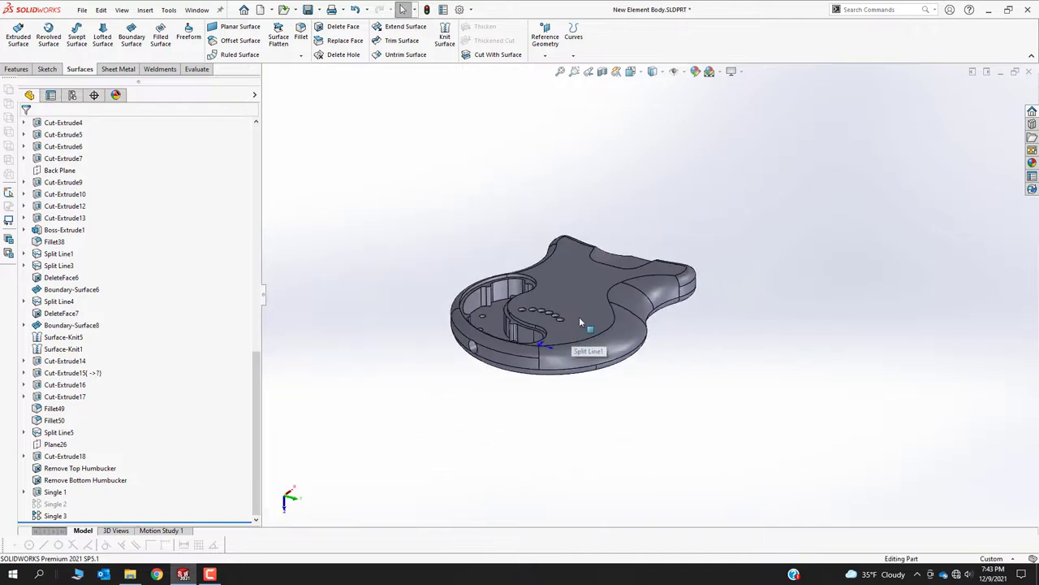
# Step: Close the New Element Body part without saving its changes
pyautogui.click(82, 10)
pyautogui.click(97, 80)
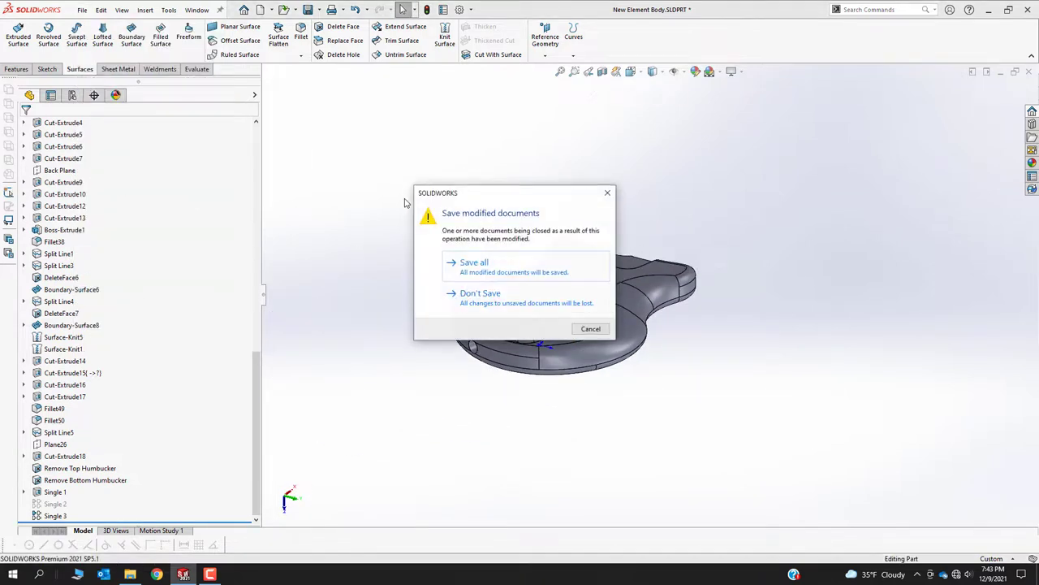
pyautogui.click(486, 297)
# Step: Open New 3 Per Side Neck.SLDPRT from the Necks folder inside the Guitar folder
pyautogui.click(82, 10)
pyautogui.click(155, 40)
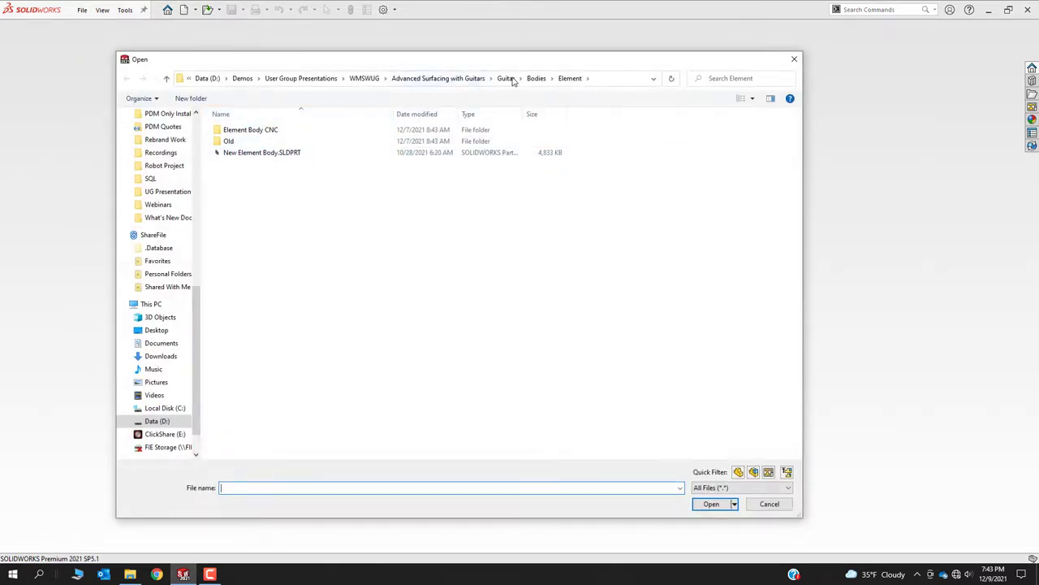
pyautogui.click(507, 78)
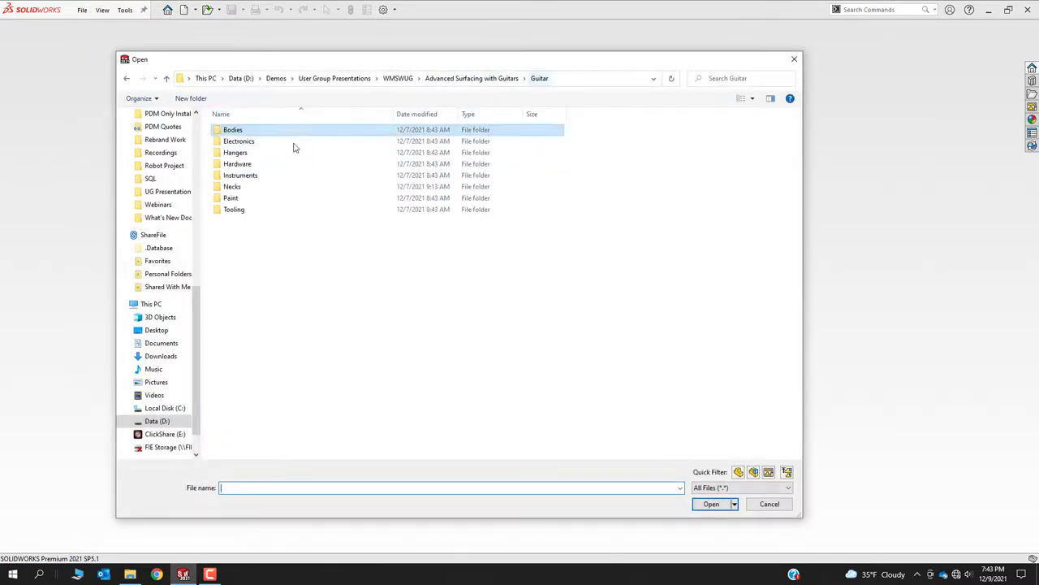
pyautogui.doubleClick(232, 186)
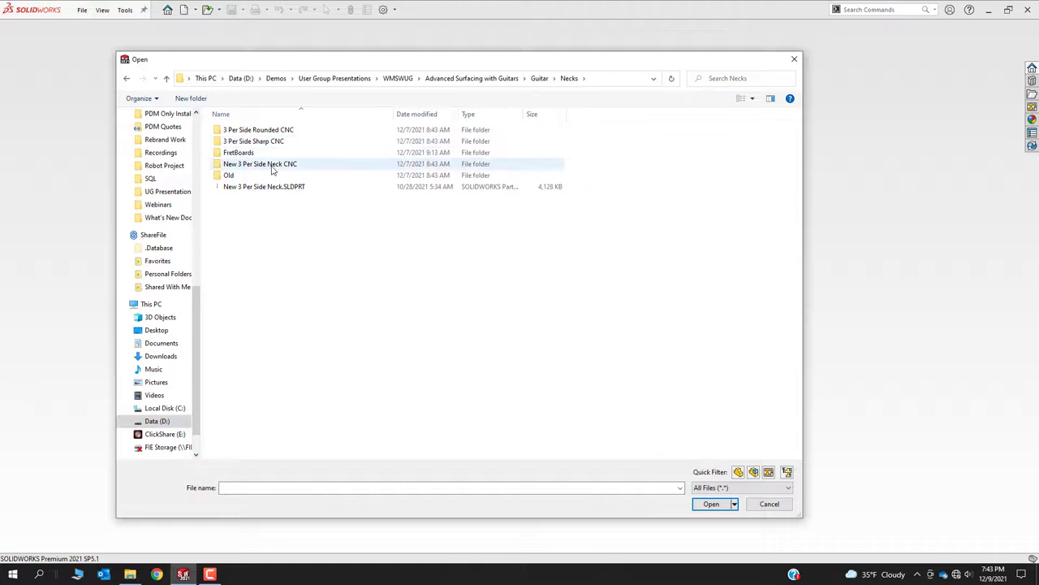
pyautogui.click(255, 188)
pyautogui.click(710, 505)
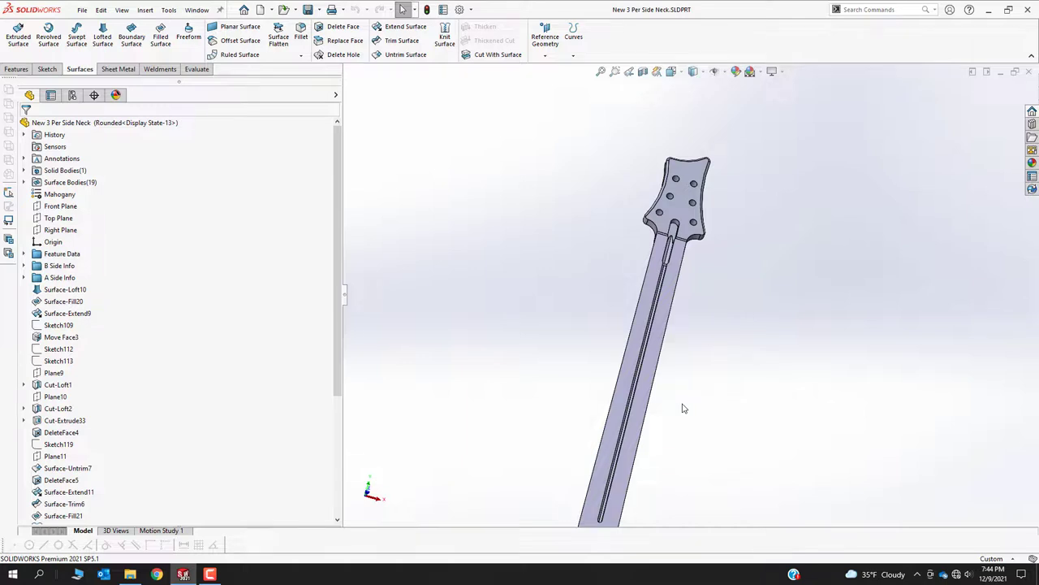
# Step: Examine the guitar neck from front and back, including the headstock, and select its flat front face to identify the feature behind it
pyautogui.scroll(4, 683, 409)
pyautogui.moveTo(666, 401); pyautogui.dragTo(534, 306, button='middle')
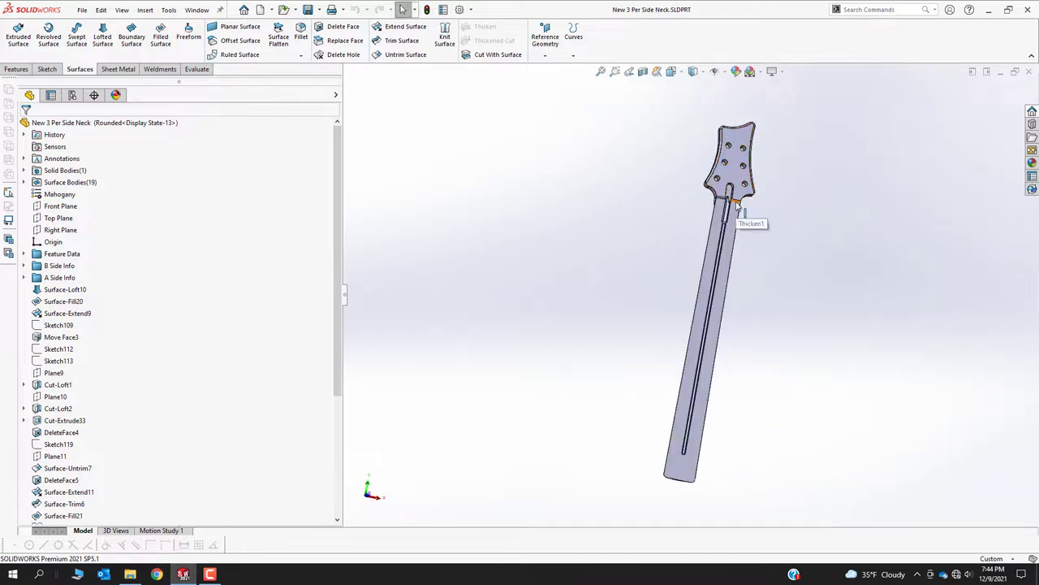
pyautogui.scroll(-4, 734, 215)
pyautogui.moveTo(737, 232); pyautogui.dragTo(805, 302, button='middle')
pyautogui.click(800, 309)
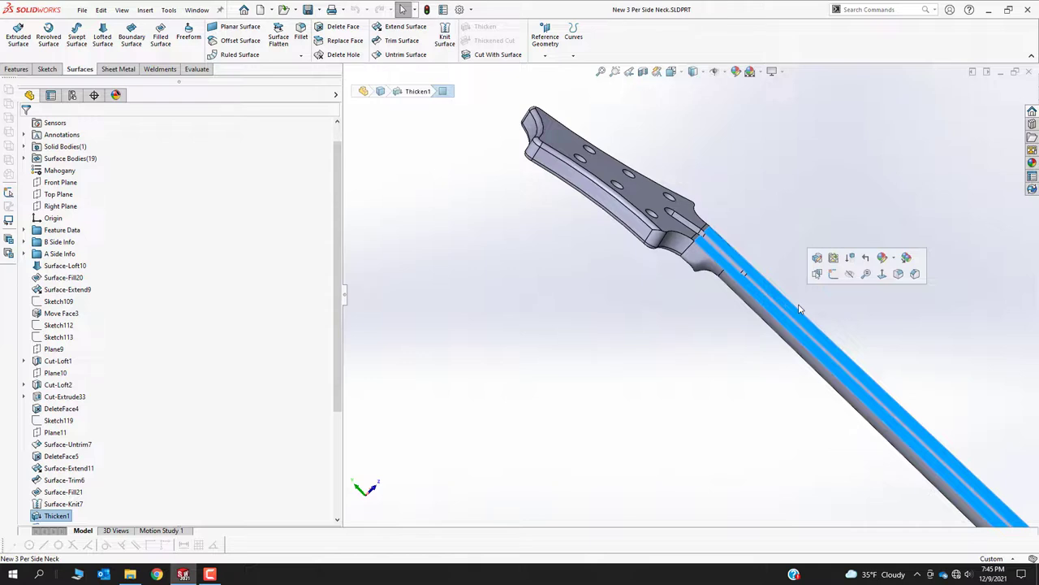
pyautogui.moveTo(799, 309); pyautogui.dragTo(787, 340, button='middle')
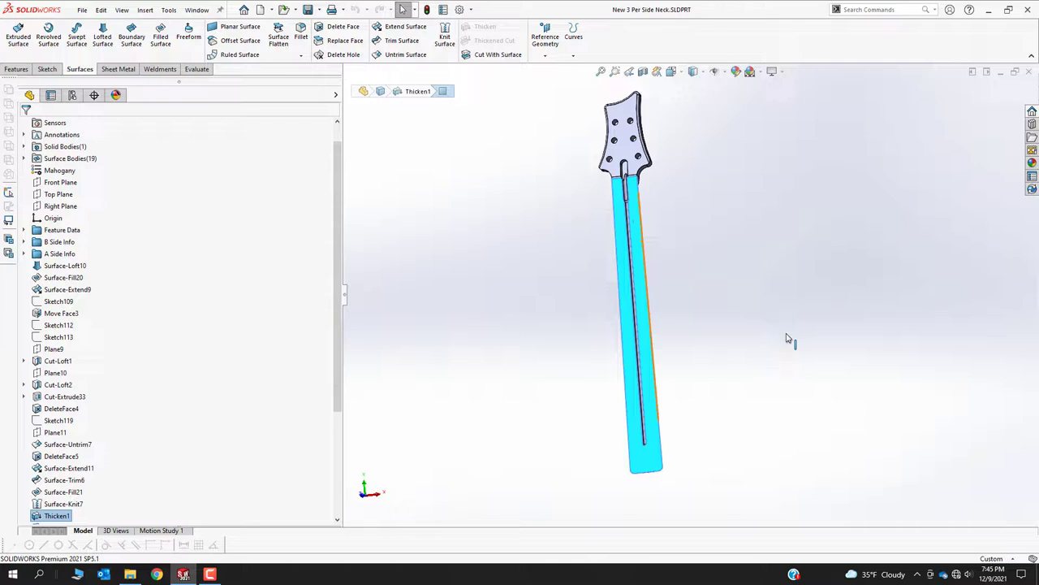
pyautogui.moveTo(756, 336); pyautogui.dragTo(518, 318, button='middle')
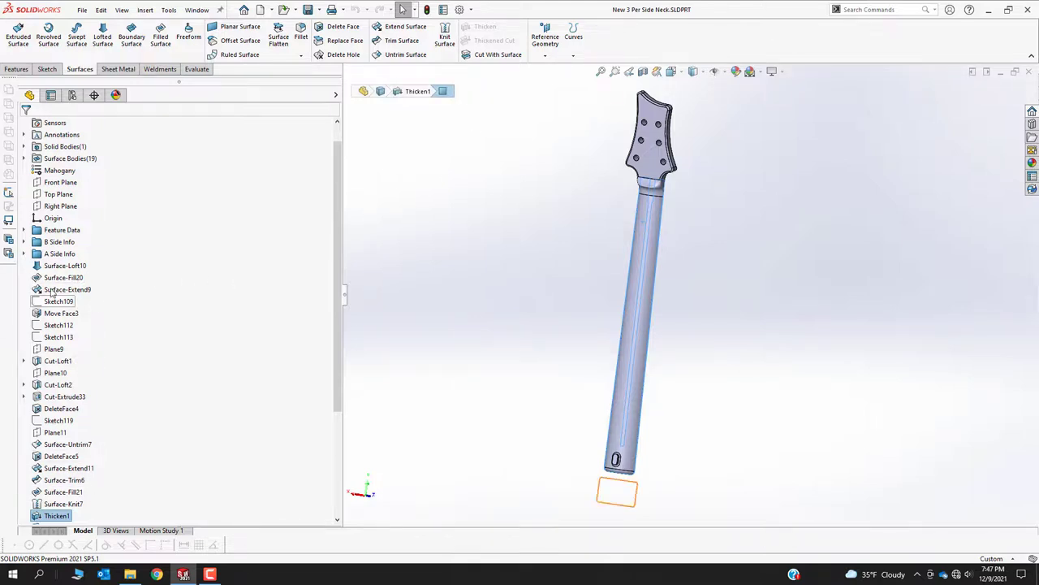
# Step: Roll the neck's feature history back to just after Cut-Extrude33 and look through the features in the Feature Data folder
pyautogui.scroll(-5, 82, 520)
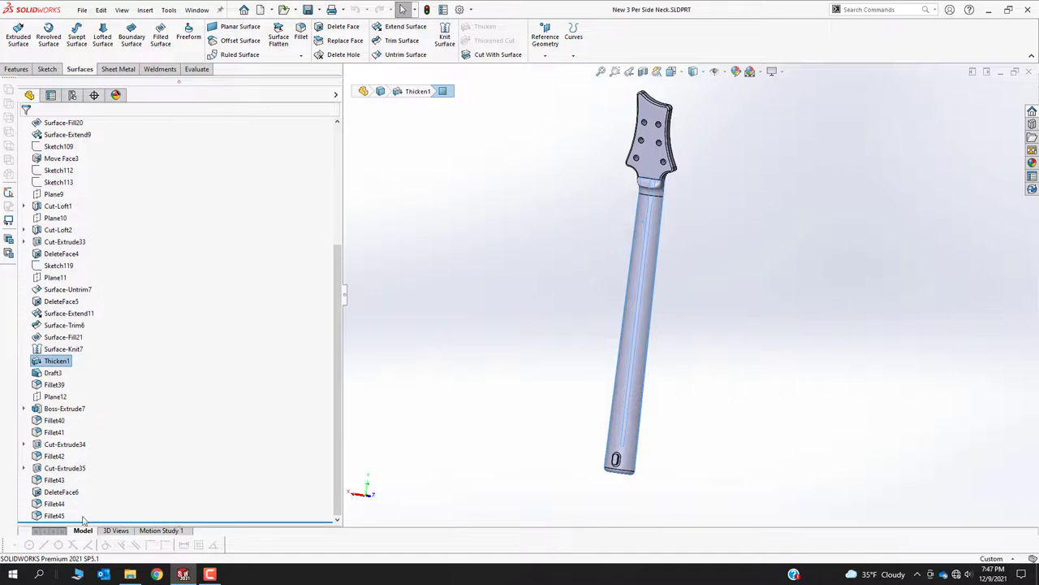
pyautogui.moveTo(88, 520); pyautogui.dragTo(121, 246)
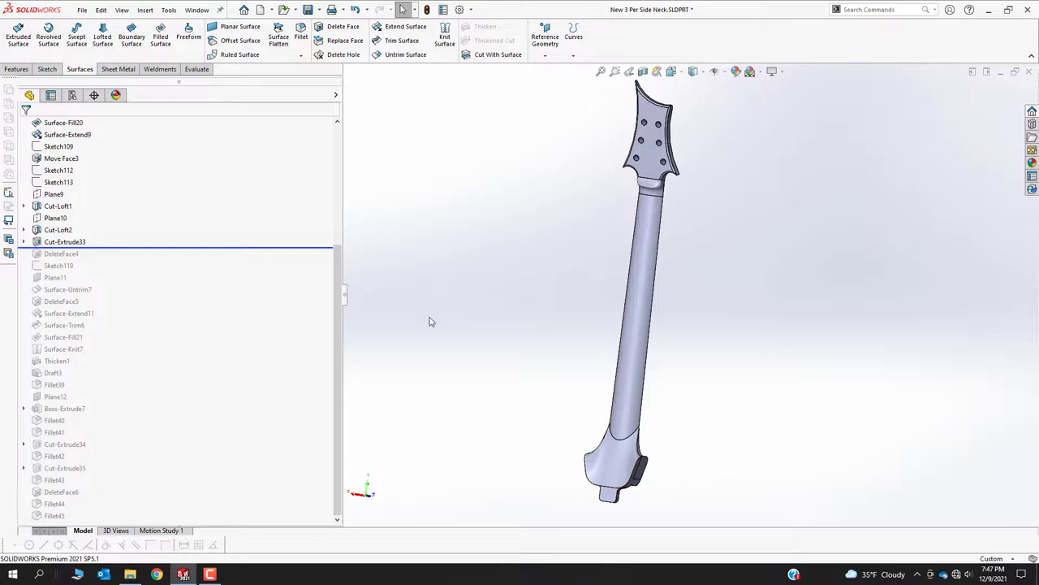
pyautogui.scroll(5, 142, 247)
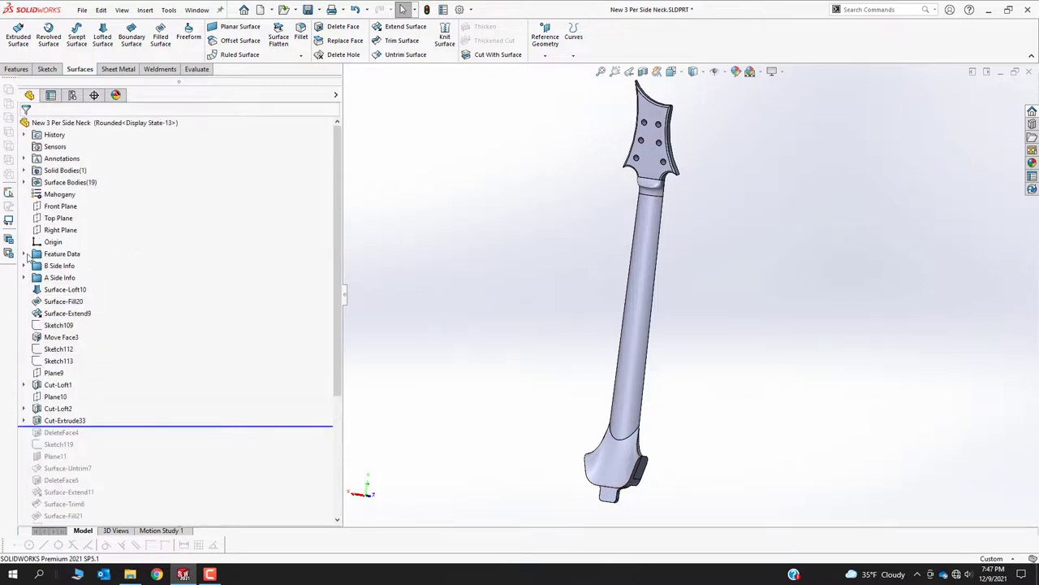
pyautogui.click(31, 253)
pyautogui.scroll(-9, 111, 358)
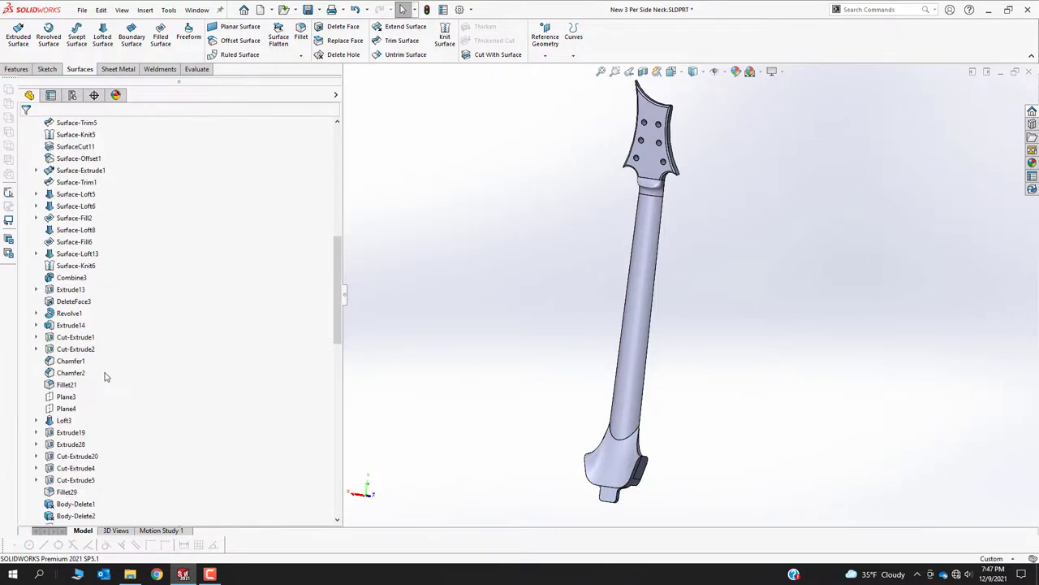
pyautogui.scroll(10, 103, 379)
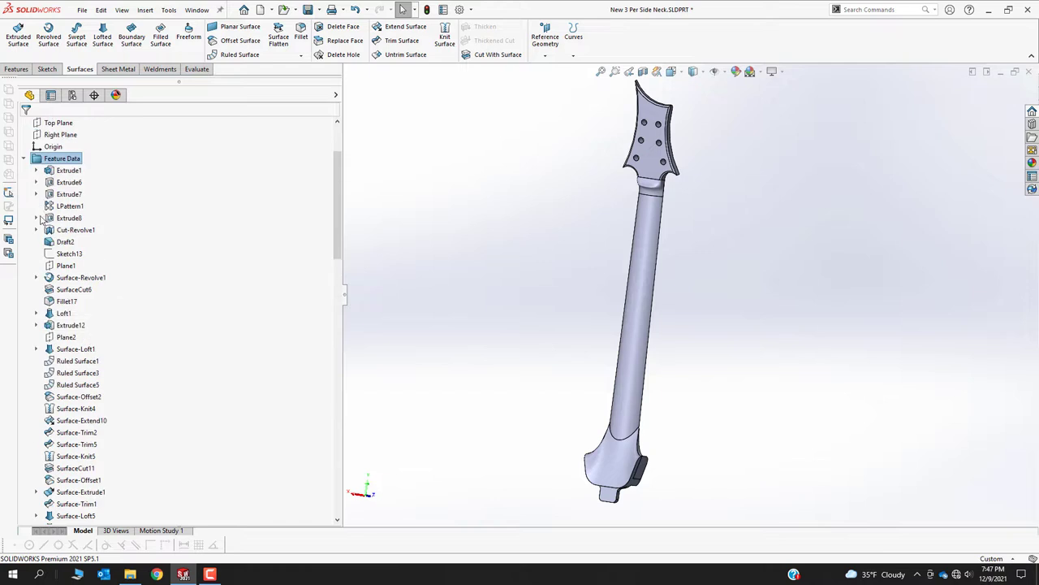
pyautogui.click(25, 158)
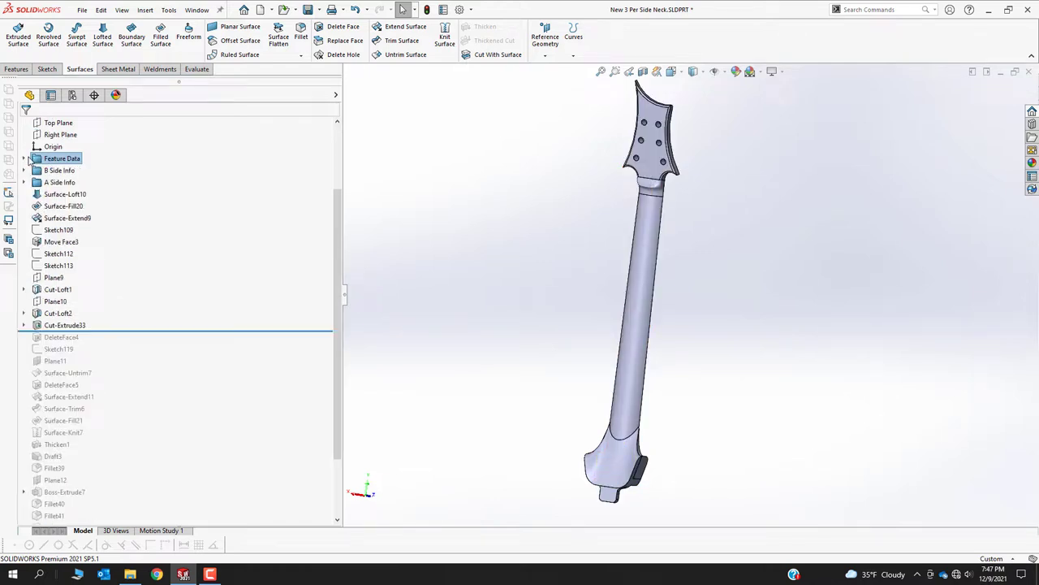
pyautogui.click(26, 158)
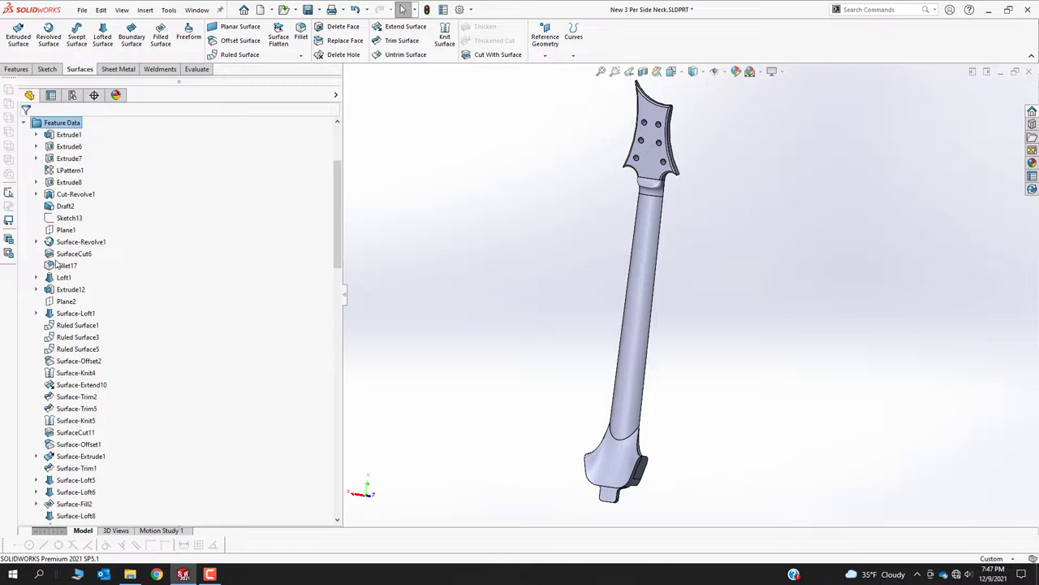
pyautogui.scroll(-2, 74, 420)
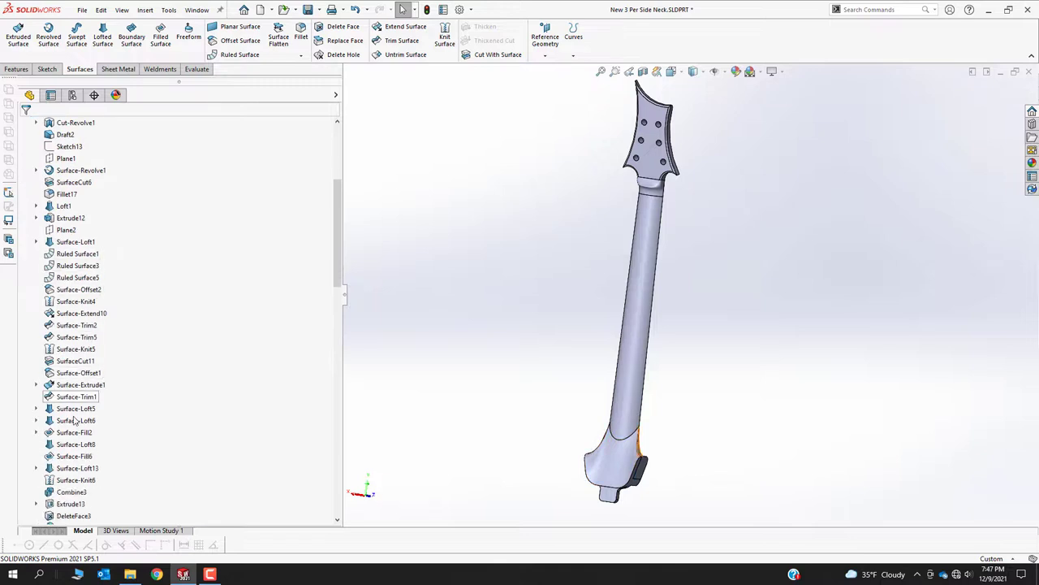
# Step: Locate Loft1 from the neck's rounded back face, open its definition to examine profiles Sketch12 and Sketch14, and cancel without changes
pyautogui.click(76, 337)
pyautogui.click(638, 299)
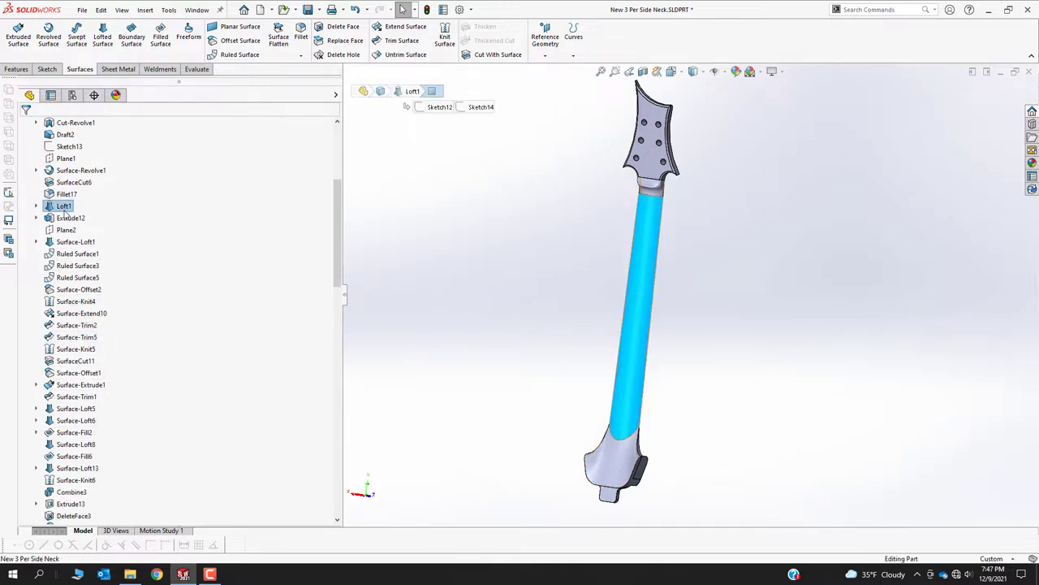
pyautogui.rightClick(63, 205)
pyautogui.press('Escape')
pyautogui.click(74, 184)
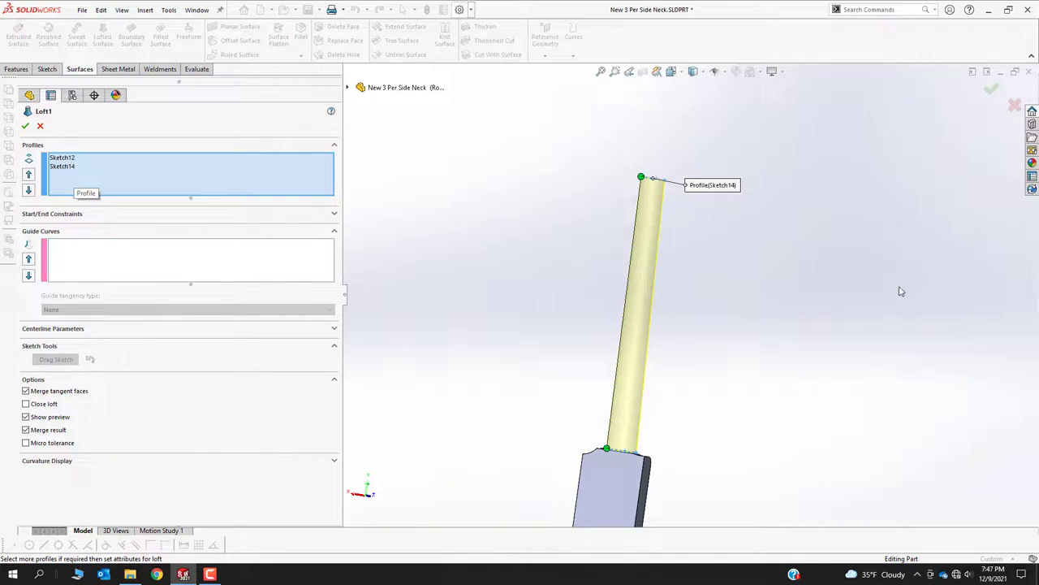
pyautogui.moveTo(766, 197); pyautogui.dragTo(758, 279, button='middle')
pyautogui.moveTo(632, 270); pyautogui.dragTo(671, 255, button='middle')
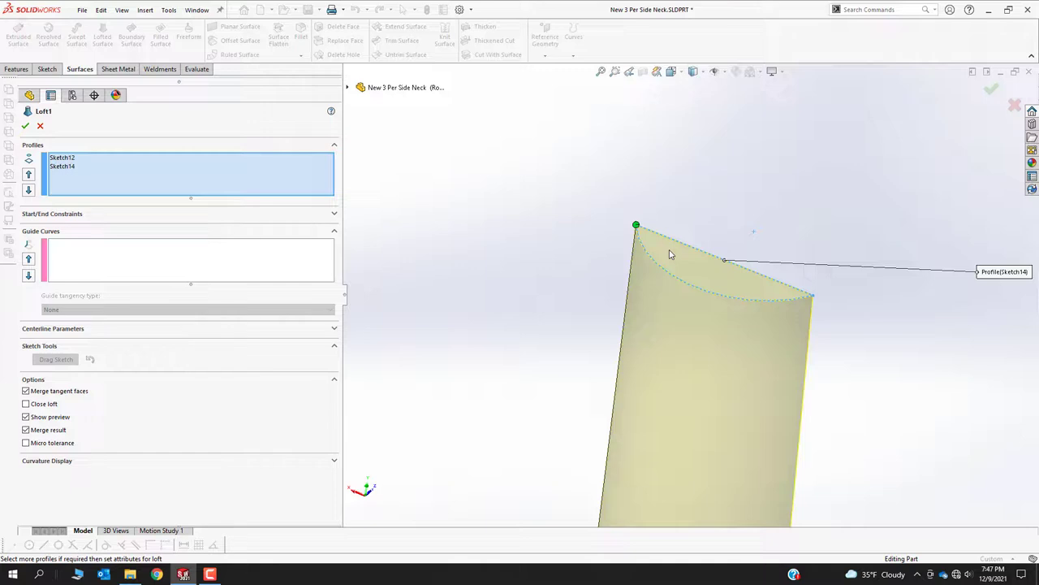
pyautogui.scroll(6, 760, 403)
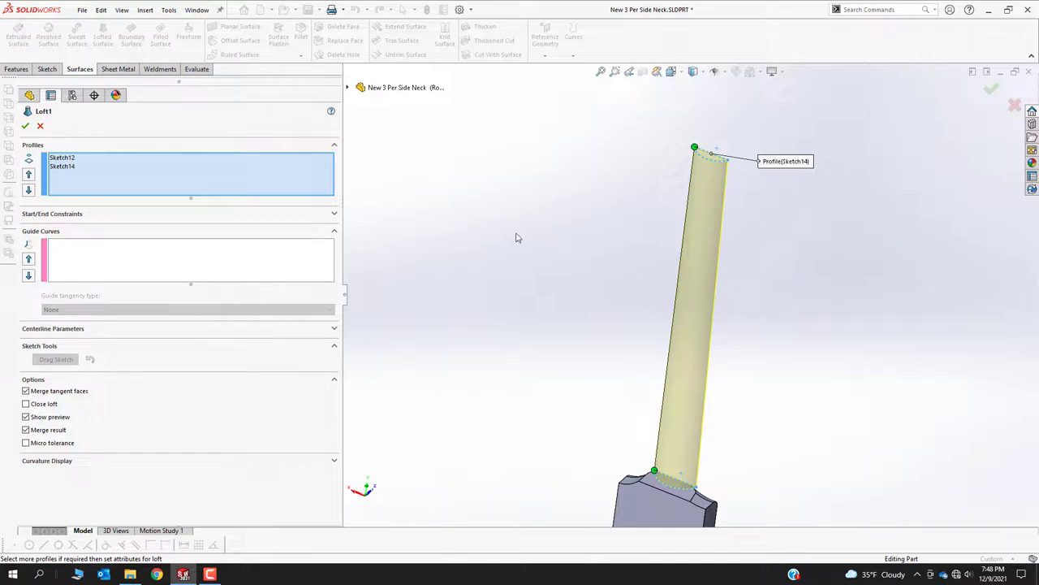
pyautogui.click(41, 126)
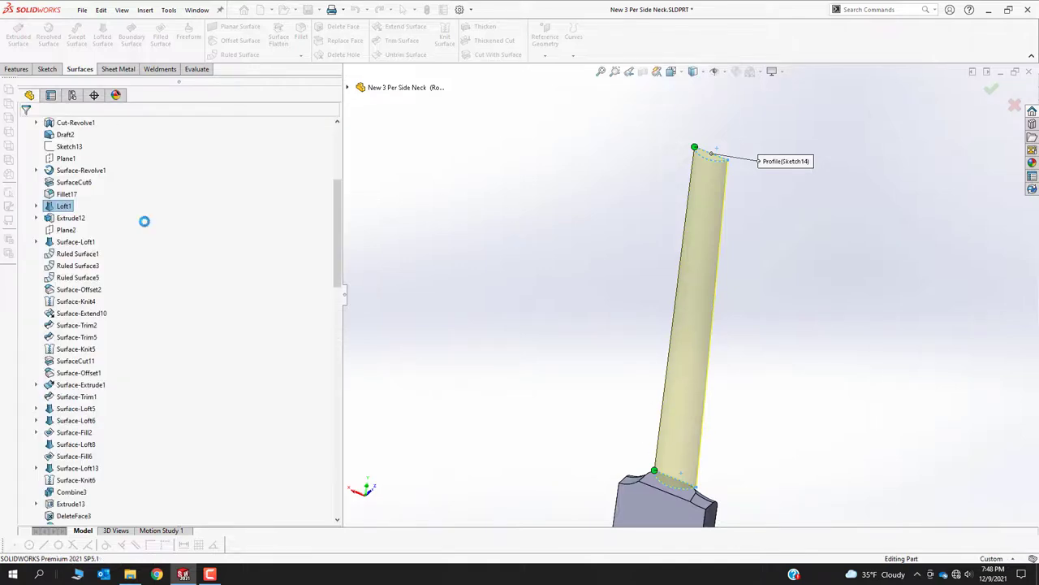
# Step: Roll the neck's feature history forward to the end, past Fillet45
pyautogui.scroll(-10, 155, 320)
pyautogui.scroll(-10, 162, 329)
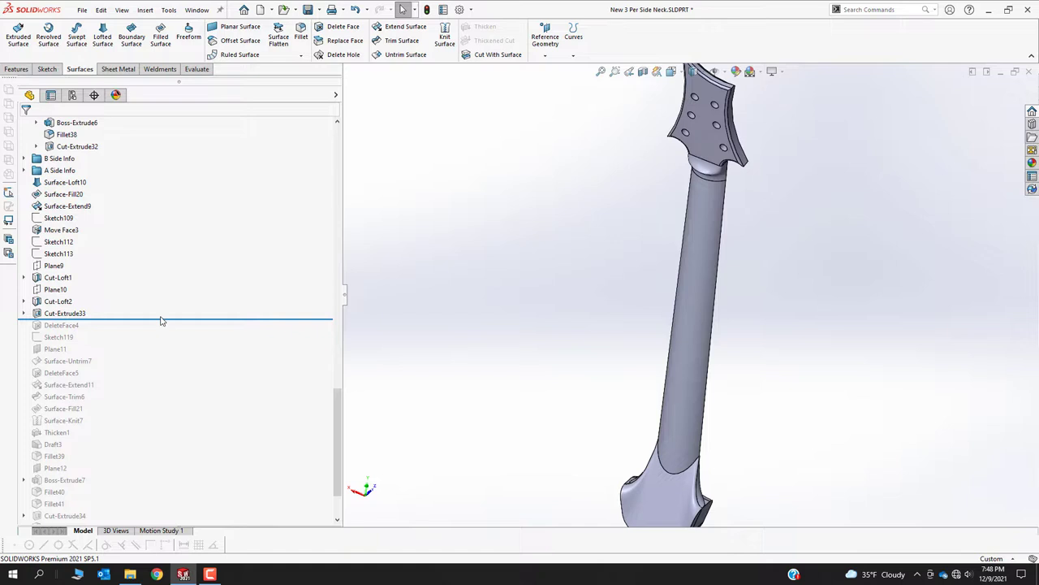
pyautogui.moveTo(168, 315); pyautogui.dragTo(109, 529)
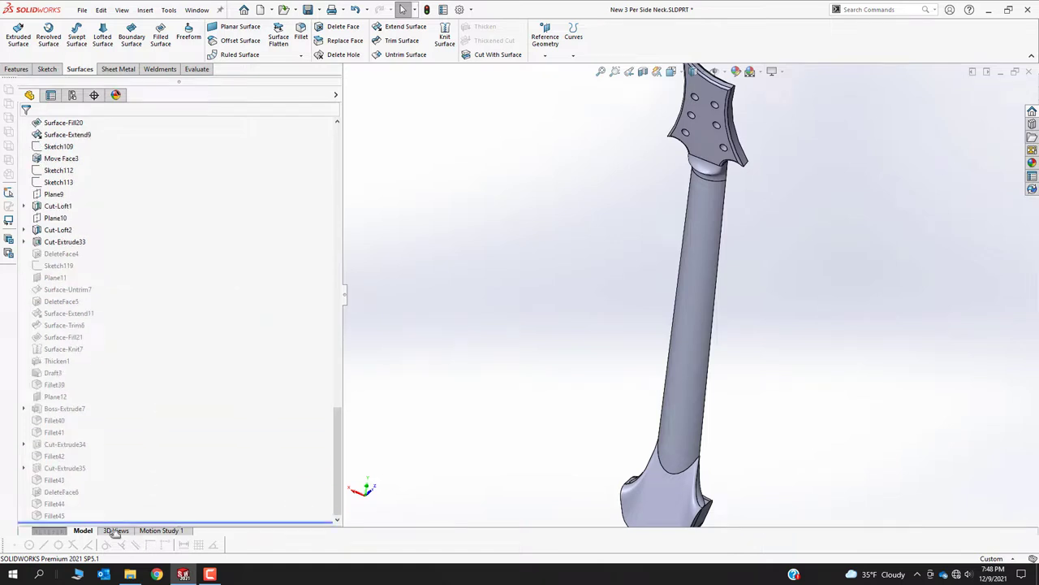
# Step: Select the transition face below the headstock to identify its feature, and roll the history back to just before Thicken1
pyautogui.scroll(-5, 661, 185)
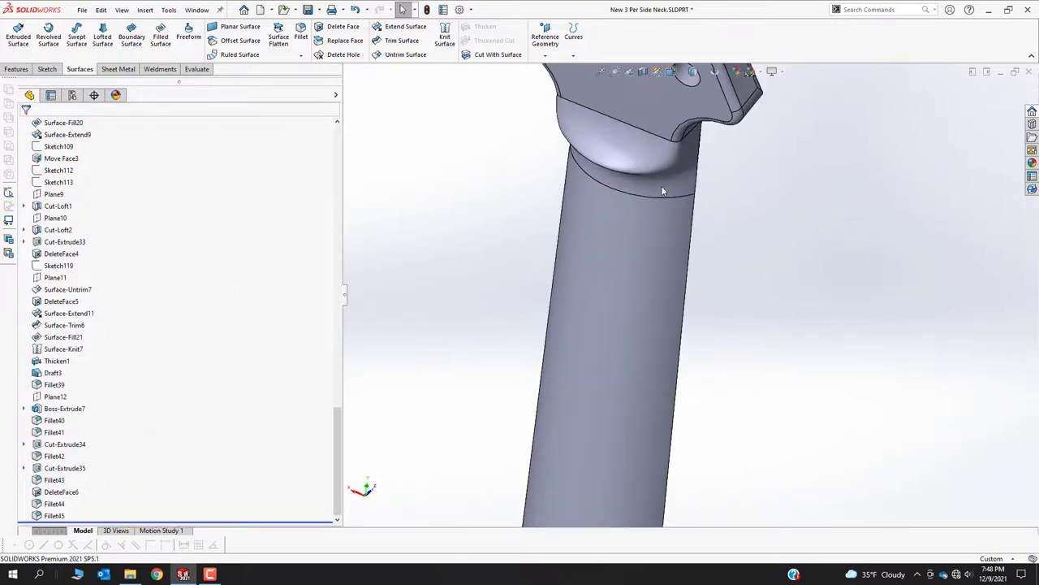
pyautogui.click(661, 185)
pyautogui.moveTo(661, 185); pyautogui.dragTo(385, 314, button='middle')
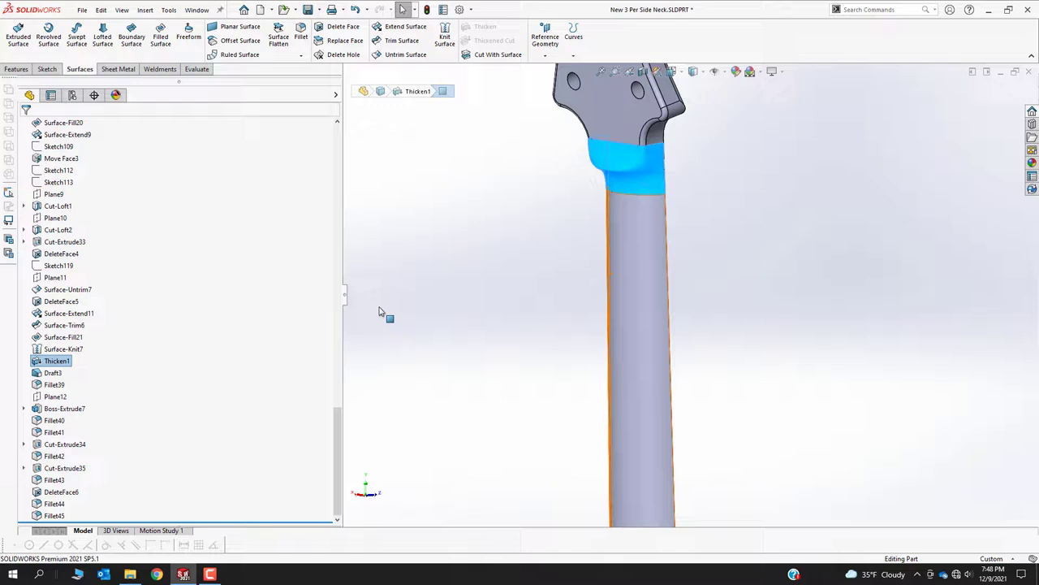
pyautogui.click(122, 524)
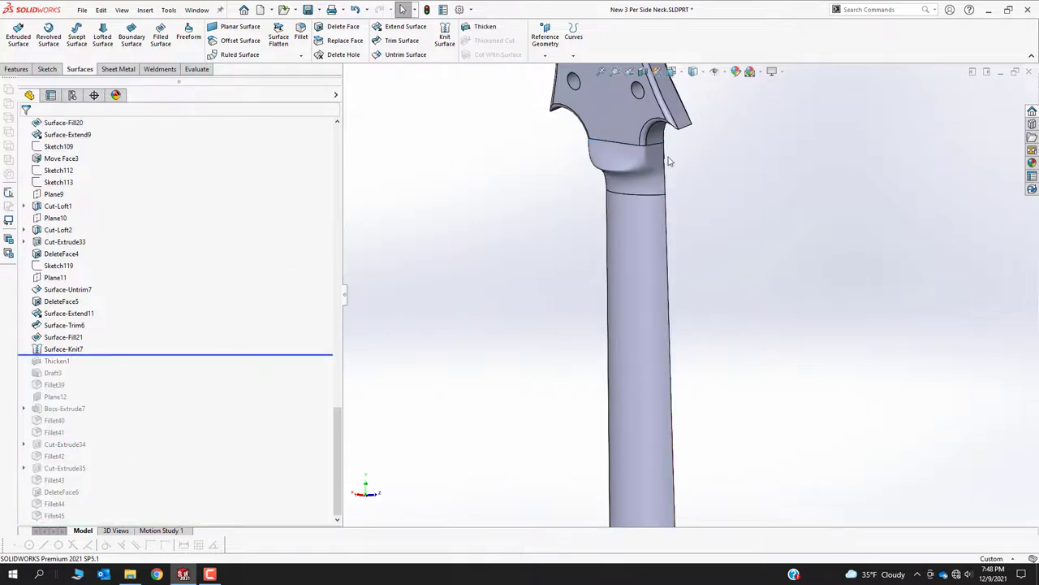
# Step: Locate Loft3 from the transition face below the headstock and examine the transition's shape from the side and front
pyautogui.click(642, 166)
pyautogui.rightClick(65, 124)
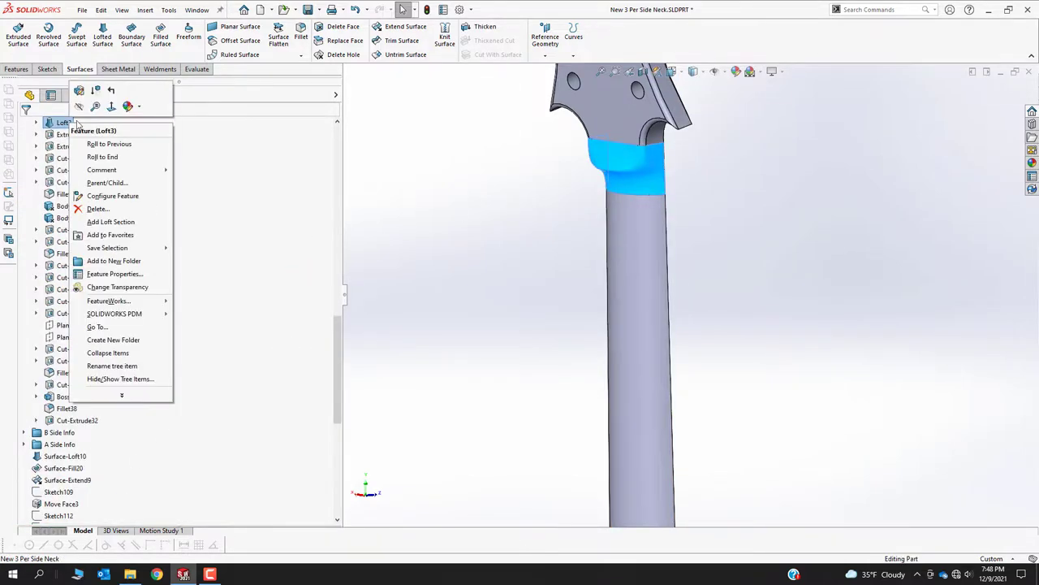
pyautogui.click(97, 129)
pyautogui.moveTo(605, 188); pyautogui.dragTo(671, 261, button='middle')
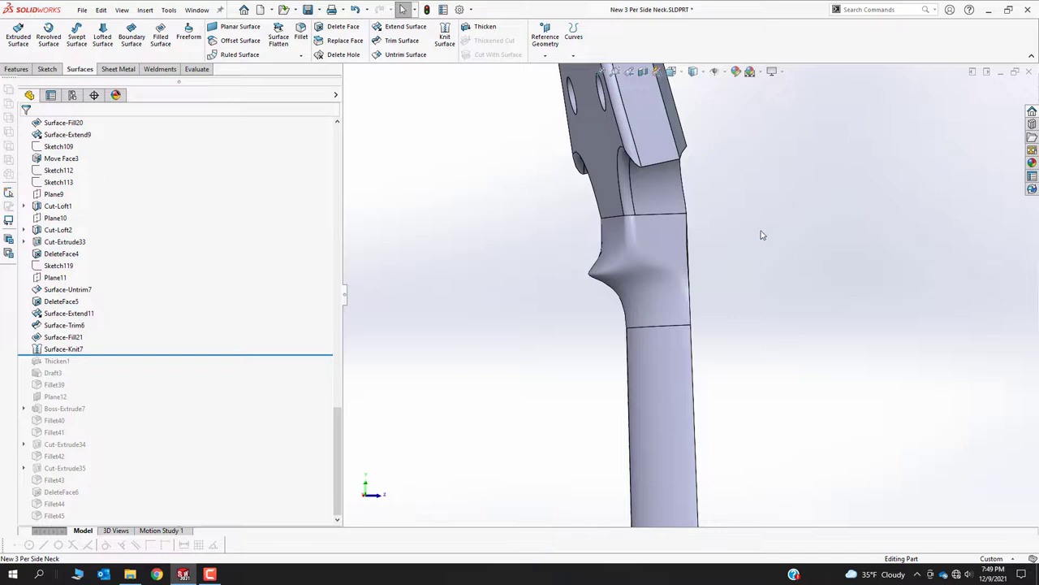
pyautogui.moveTo(758, 232); pyautogui.dragTo(737, 300, button='middle')
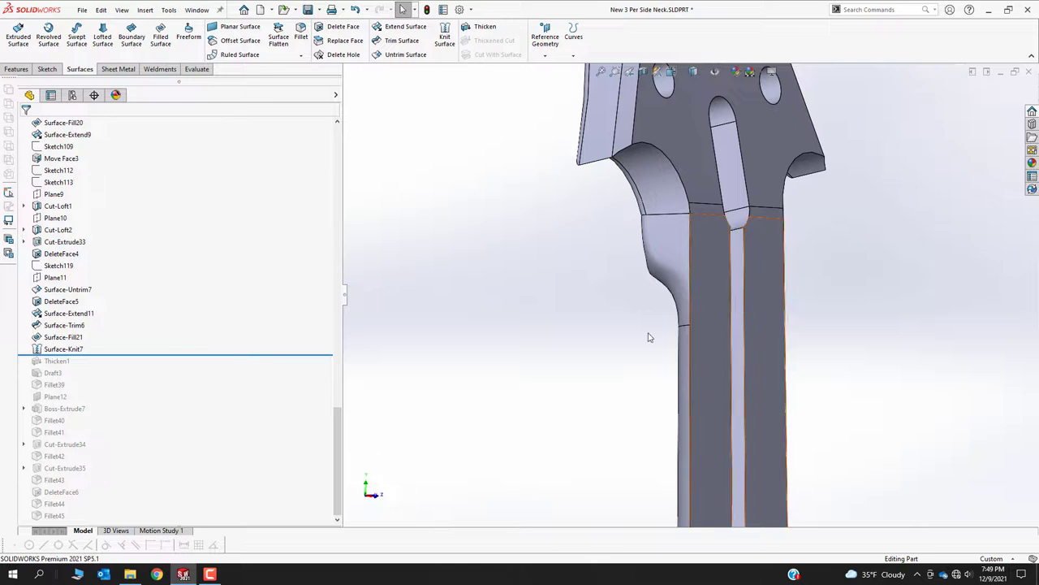
# Step: Open Loft3's definition from the transition face below the headstock, examine profiles Sketch26, Sketch28 and Sketch27 from several angles, and close it
pyautogui.click(642, 262)
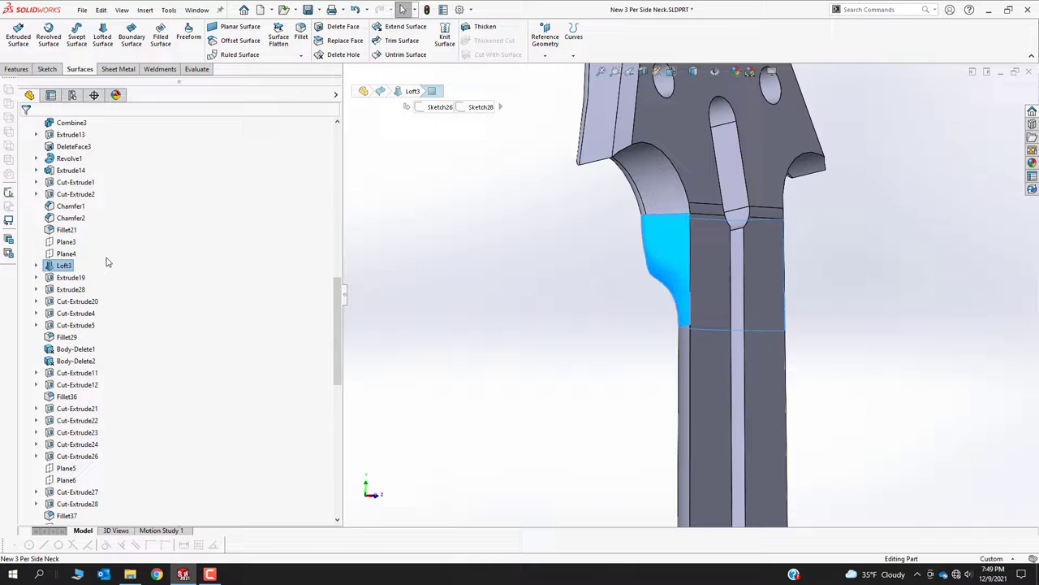
pyautogui.rightClick(64, 266)
pyautogui.click(71, 231)
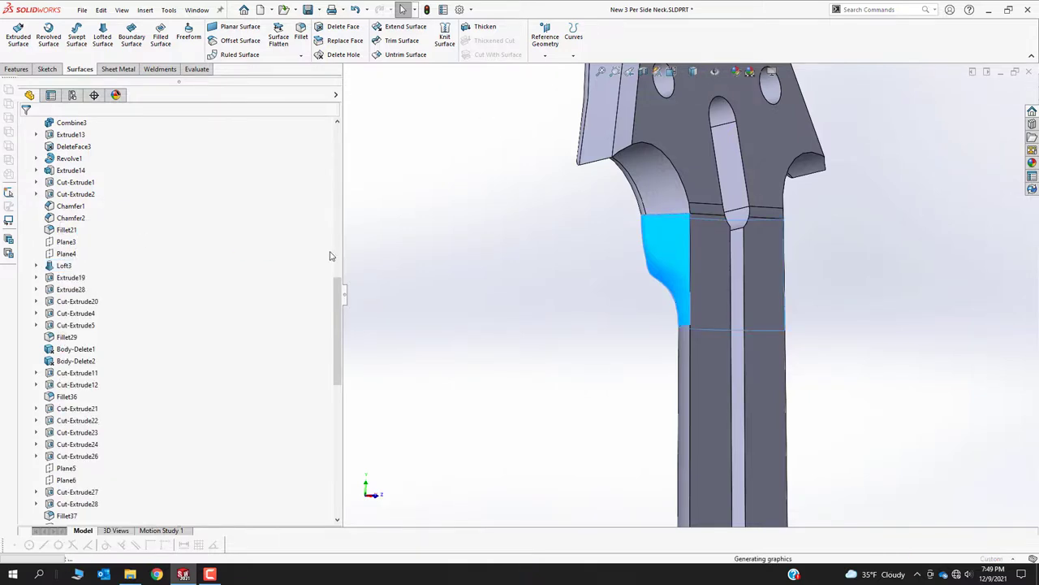
pyautogui.moveTo(569, 300); pyautogui.dragTo(637, 289, button='middle')
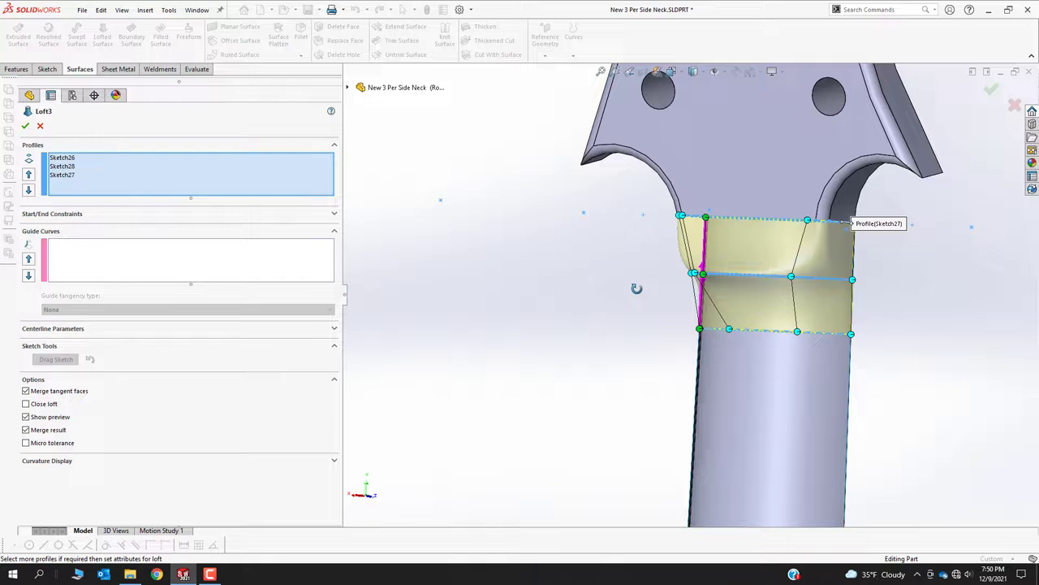
pyautogui.moveTo(636, 288); pyautogui.dragTo(788, 212, button='middle')
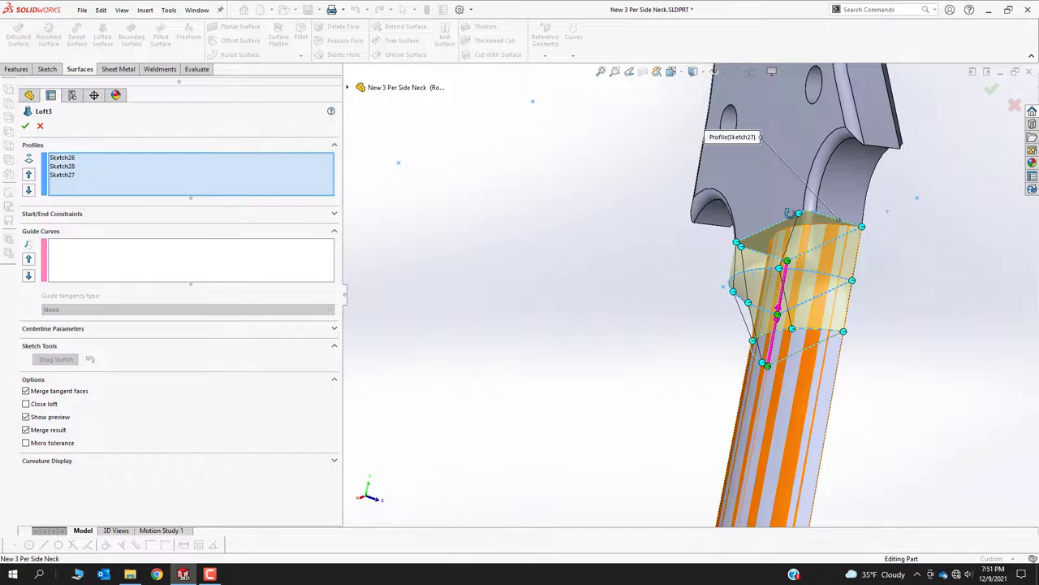
pyautogui.click(25, 126)
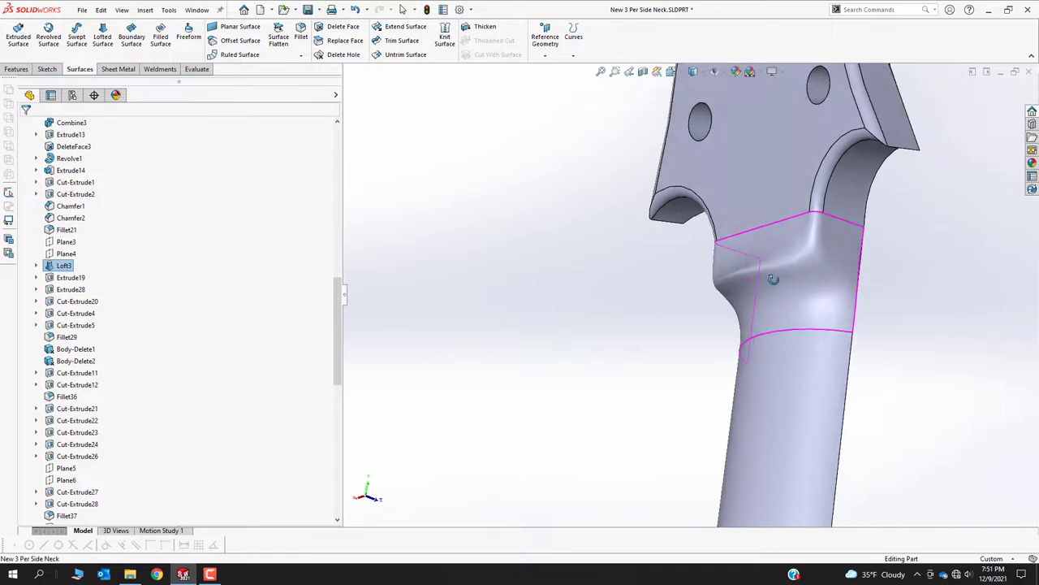
# Step: Open Loft3's middle profile Sketch28, examine its arc against the neighbouring profiles, and exit the sketch without changes
pyautogui.moveTo(773, 279); pyautogui.dragTo(752, 278, button='middle')
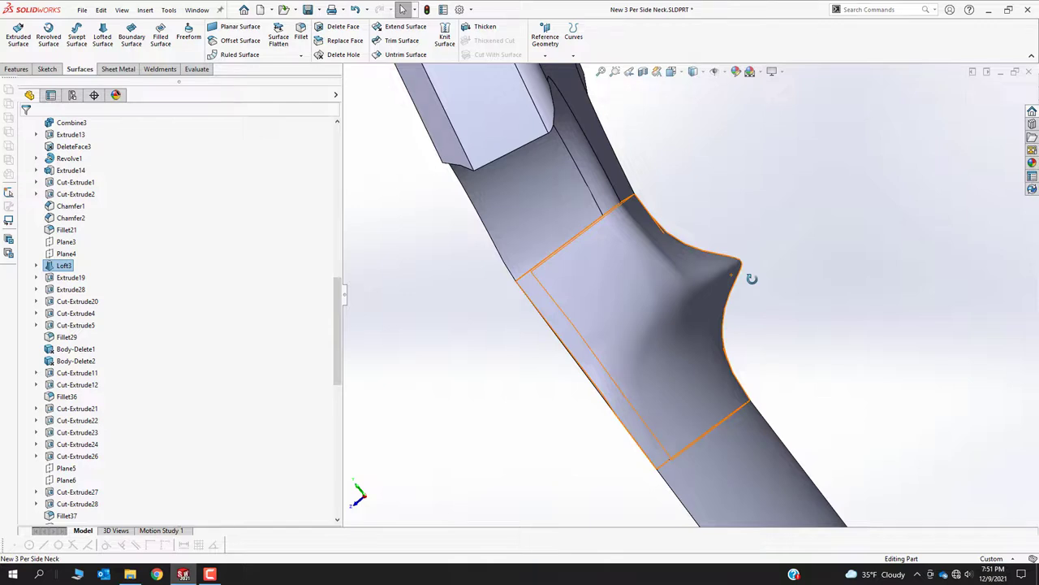
pyautogui.click(36, 266)
pyautogui.click(82, 290)
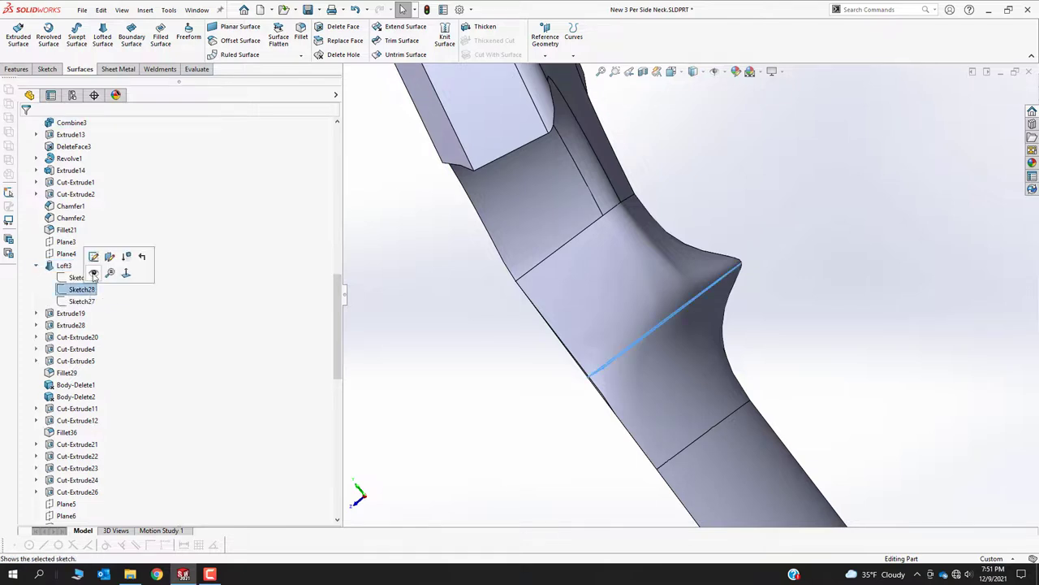
pyautogui.click(72, 253)
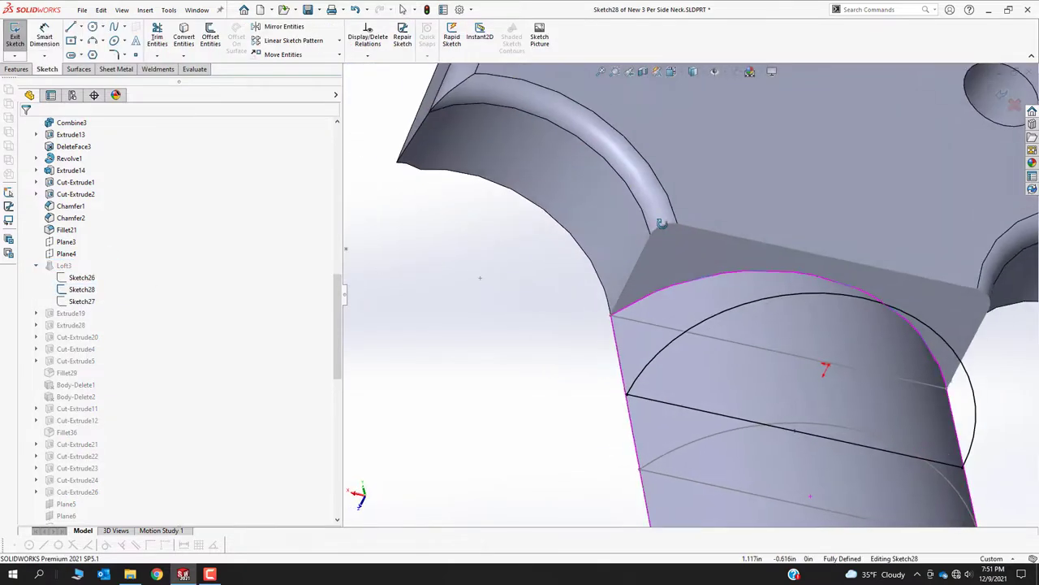
pyautogui.scroll(-2, 820, 351)
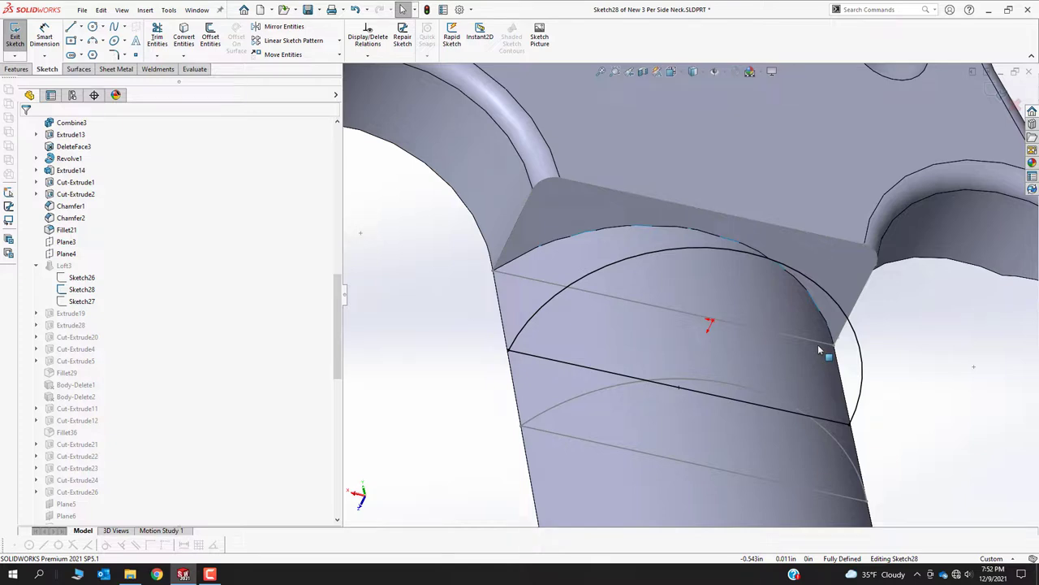
pyautogui.click(997, 90)
pyautogui.click(341, 91)
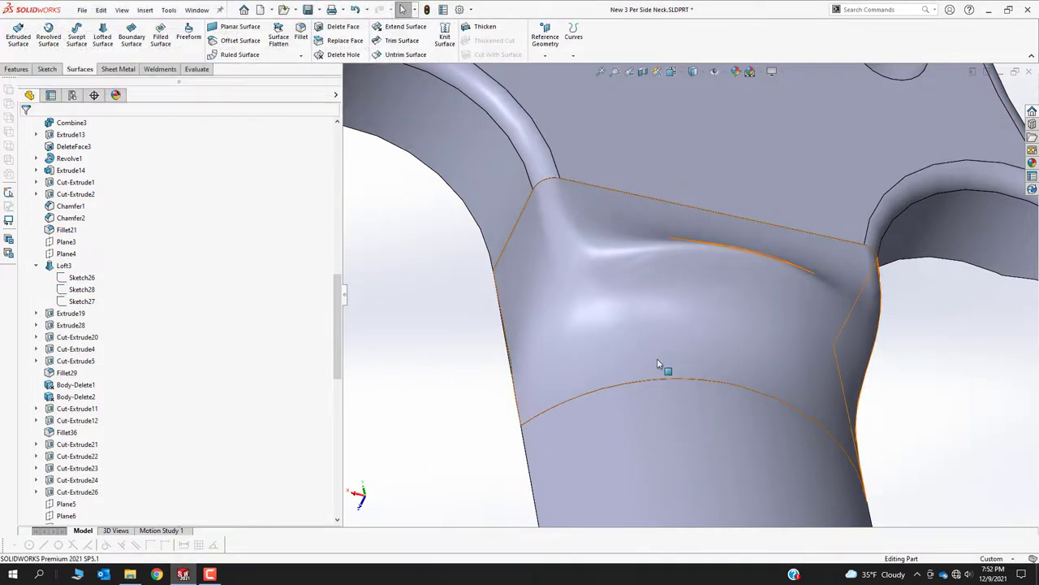
# Step: Review the whole neck from the back and side, and close the part without saving its changes
pyautogui.scroll(5, 661, 366)
pyautogui.scroll(5, 660, 363)
pyautogui.moveTo(666, 333); pyautogui.dragTo(752, 362, button='middle')
pyautogui.scroll(-2, 747, 382)
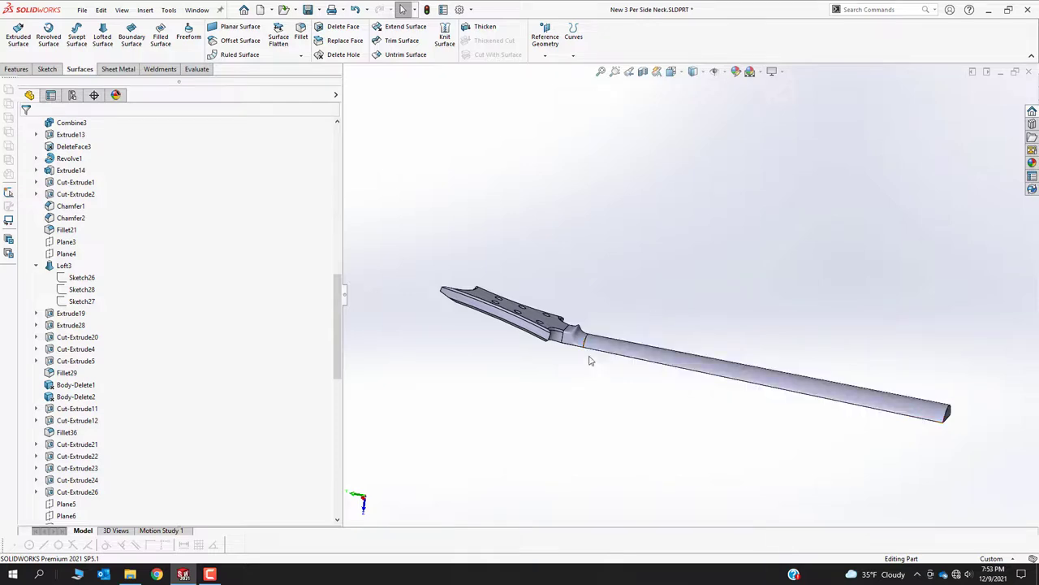
pyautogui.scroll(-2, 590, 354)
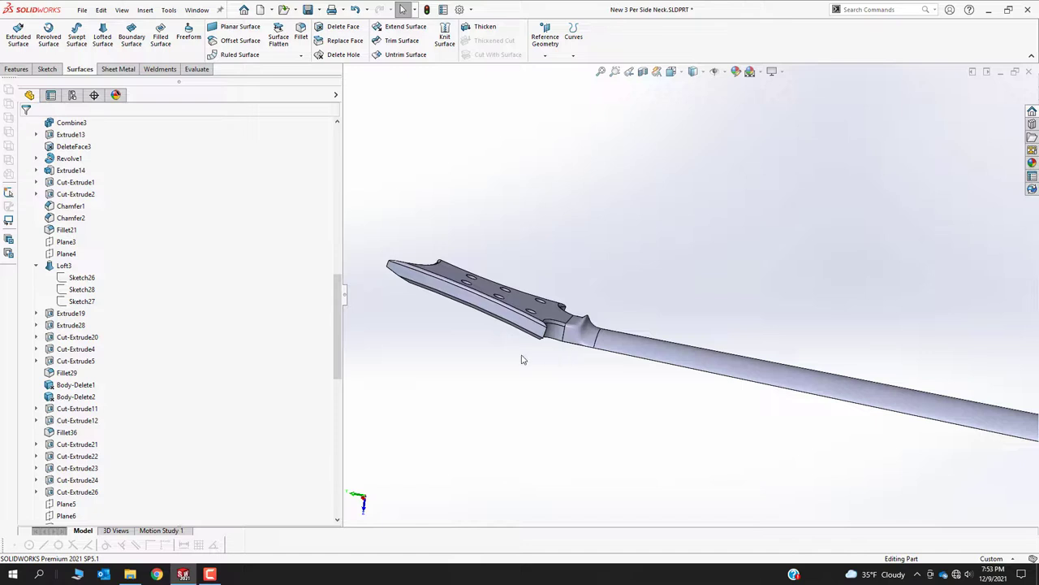
pyautogui.moveTo(528, 332); pyautogui.dragTo(471, 219, button='middle')
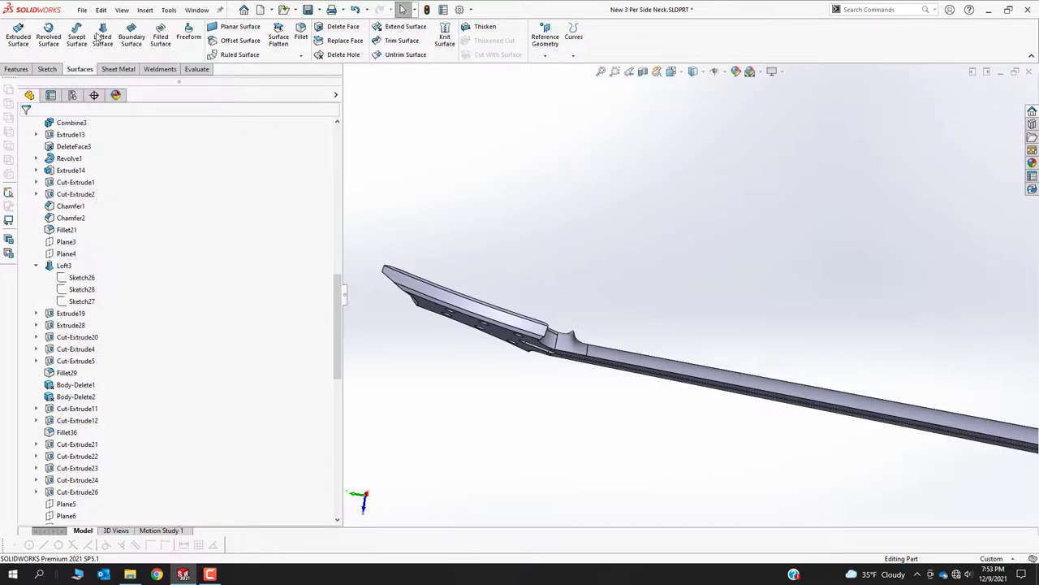
pyautogui.click(82, 9)
pyautogui.click(91, 81)
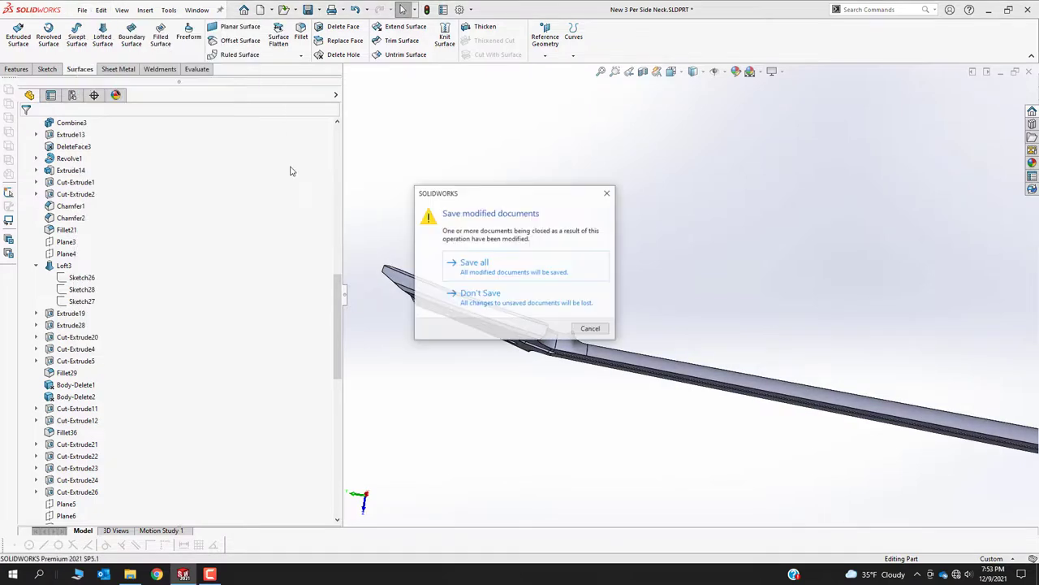
pyautogui.click(479, 296)
# Step: Open Havoc Body.SLDPRT from the Guitar project's Bodies\Havoc folder
pyautogui.click(82, 10)
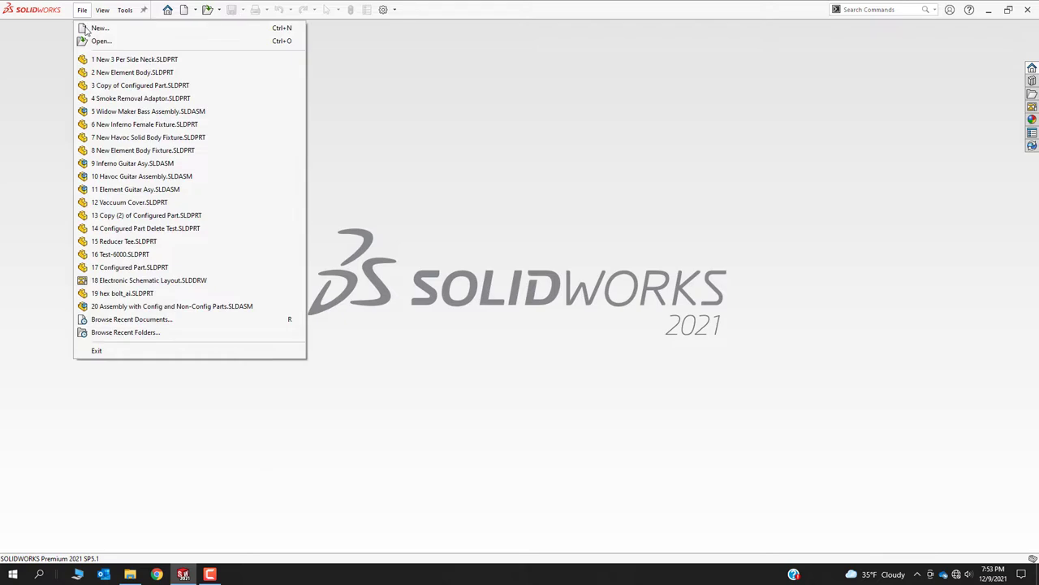
pyautogui.click(89, 39)
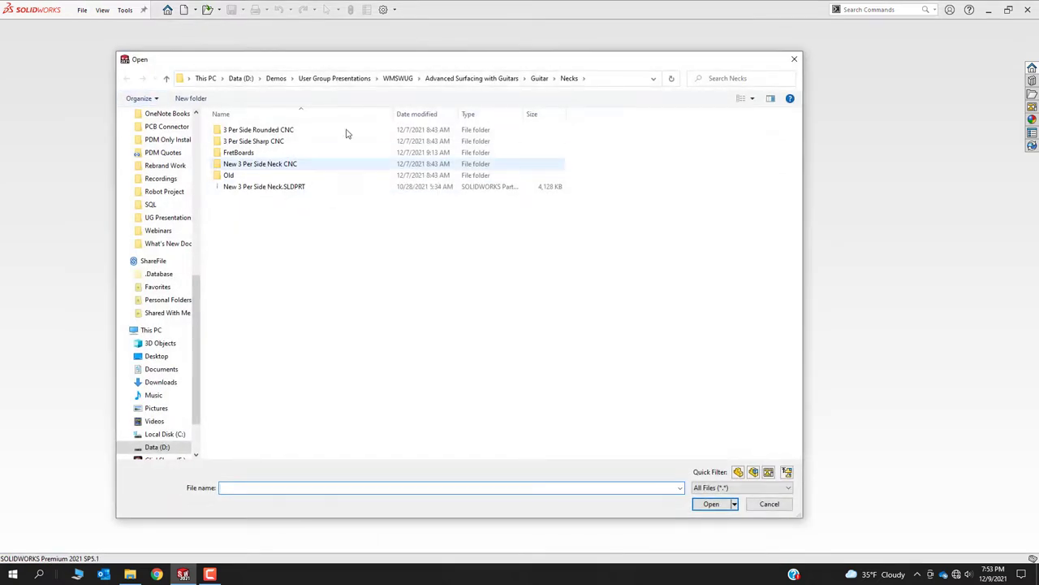
pyautogui.click(539, 77)
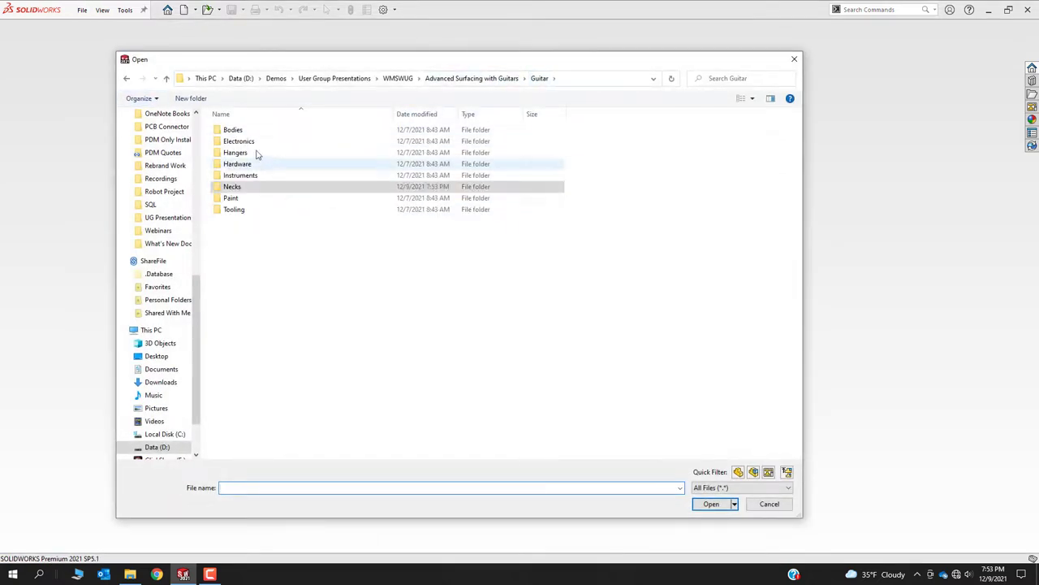
pyautogui.doubleClick(242, 130)
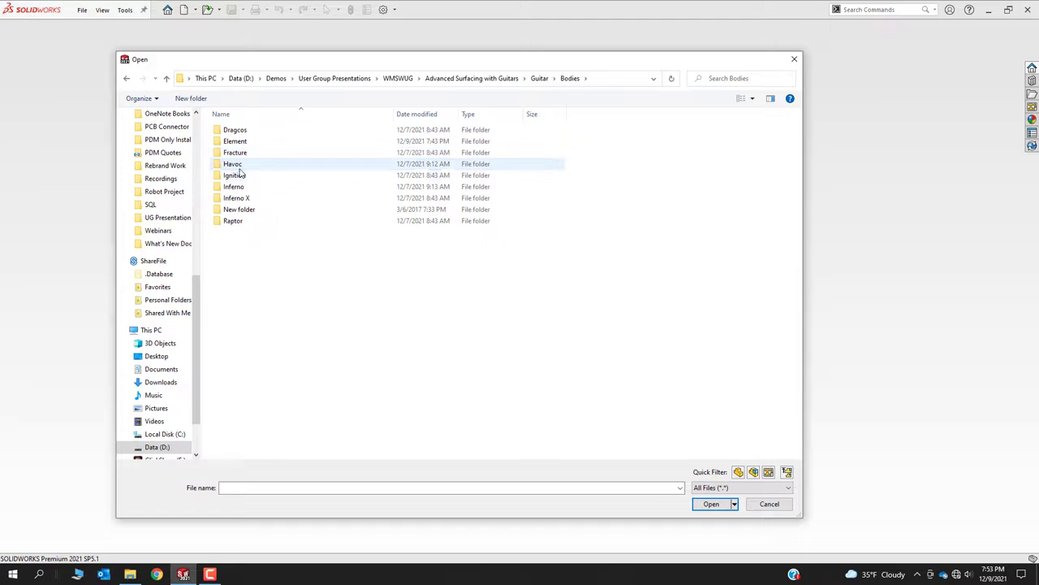
pyautogui.doubleClick(244, 164)
pyautogui.click(248, 165)
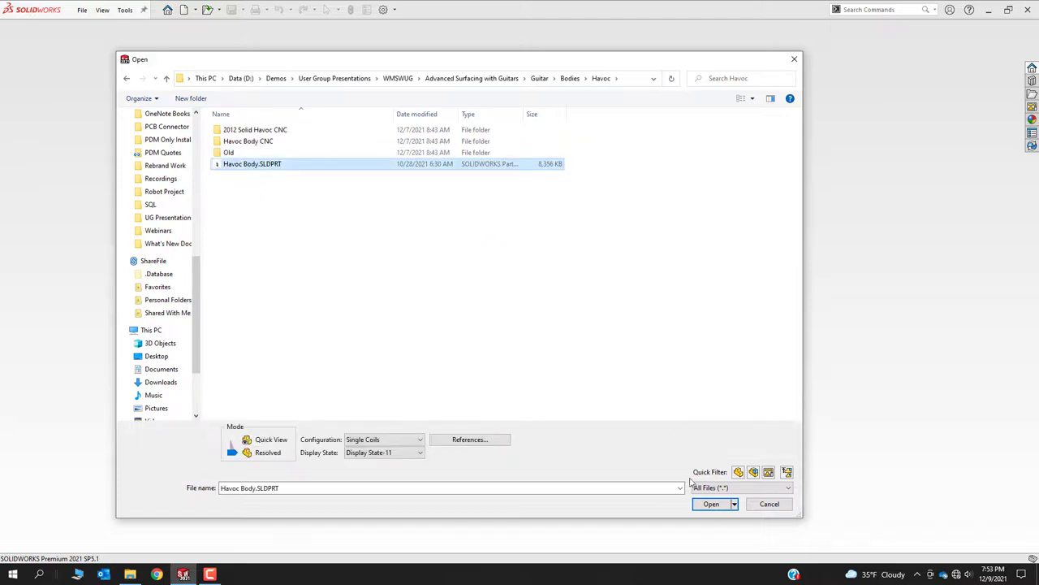
pyautogui.click(718, 505)
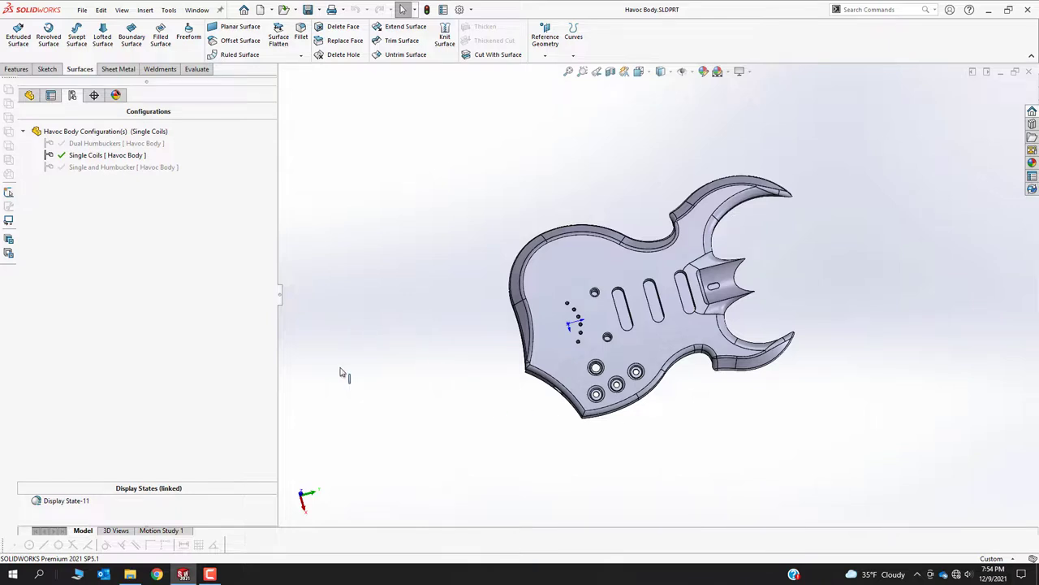
# Step: Display the Havoc body's feature history and identify the Chamfer1 and Chamfer2 faces on the long horn
pyautogui.click(29, 95)
pyautogui.moveTo(521, 325); pyautogui.dragTo(718, 508, button='middle')
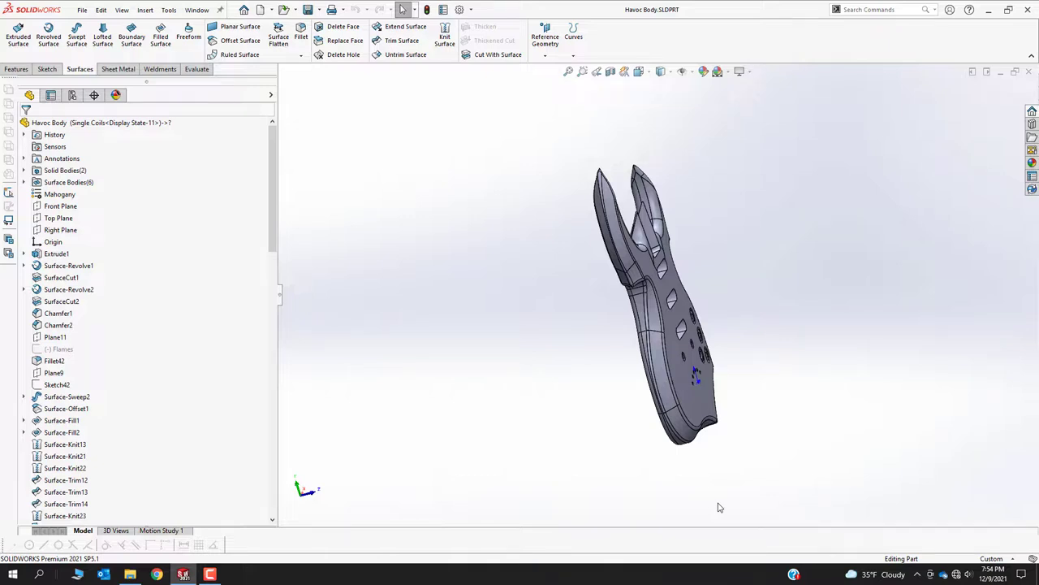
pyautogui.moveTo(789, 441); pyautogui.dragTo(619, 199, button='middle')
pyautogui.scroll(-5, 593, 246)
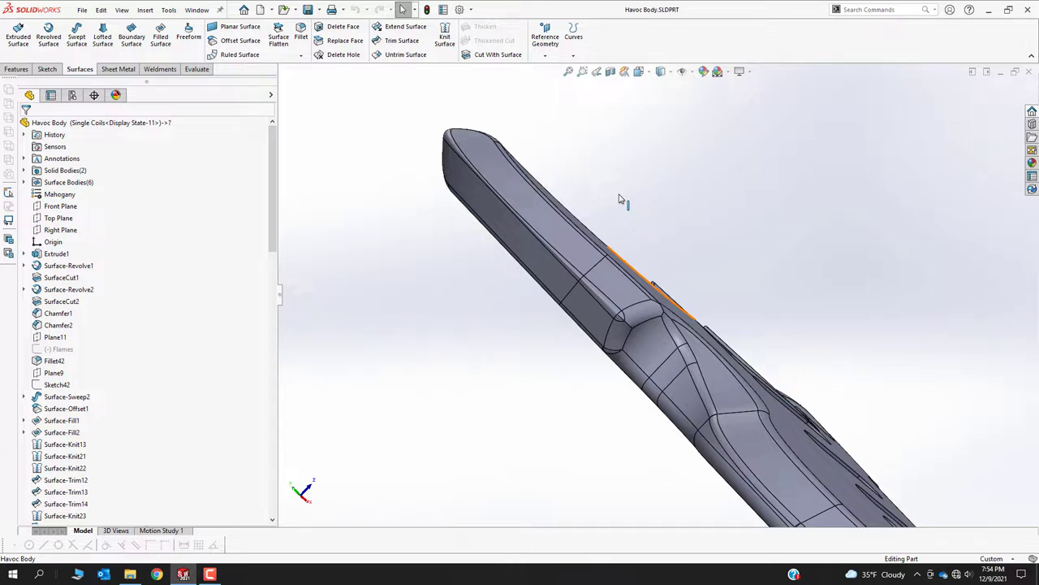
pyautogui.click(490, 161)
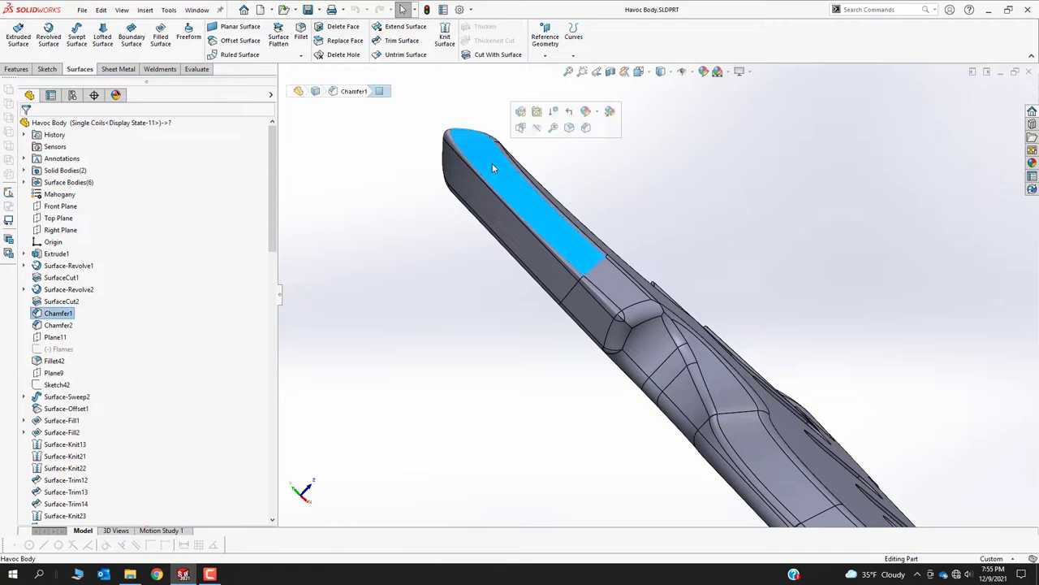
pyautogui.click(58, 324)
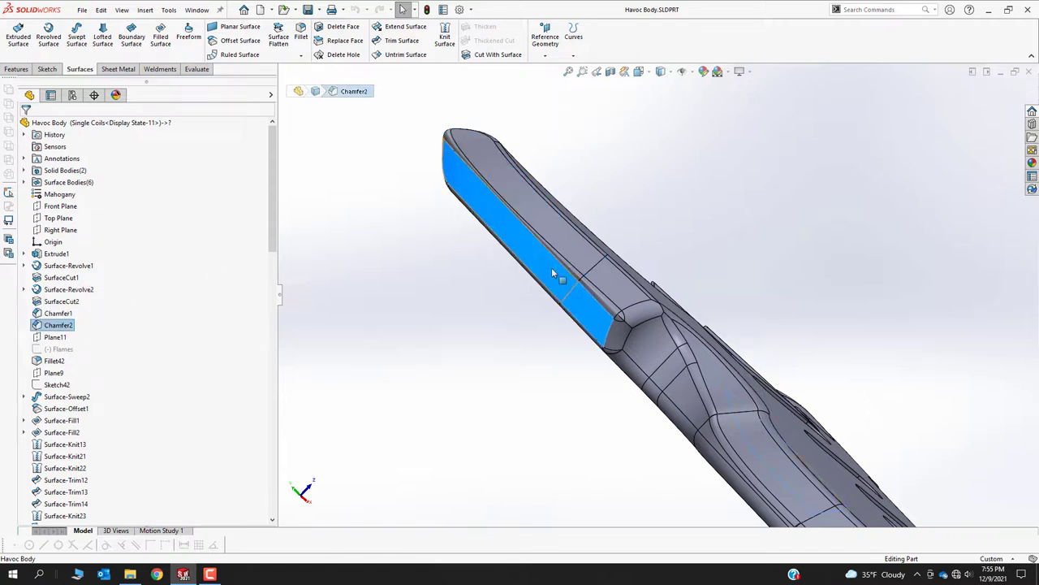
pyautogui.scroll(-3, 568, 281)
pyautogui.scroll(-2, 582, 290)
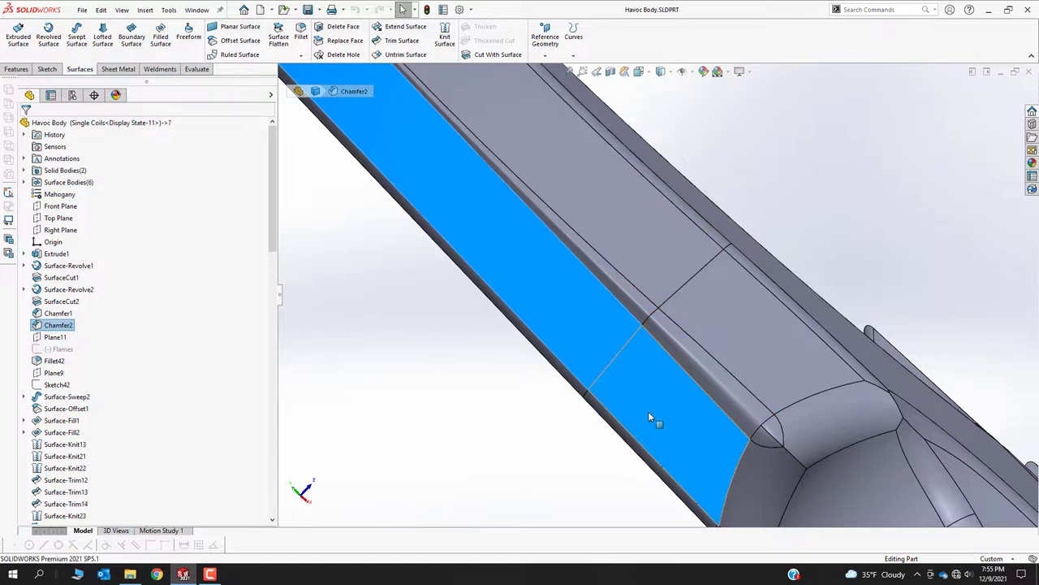
# Step: Identify the feature behind the bevelled faces along the body's rounded outer edge, and clear the selection
pyautogui.scroll(10, 698, 362)
pyautogui.moveTo(698, 362); pyautogui.dragTo(617, 209, button='middle')
pyautogui.click(617, 209)
pyautogui.click(572, 293)
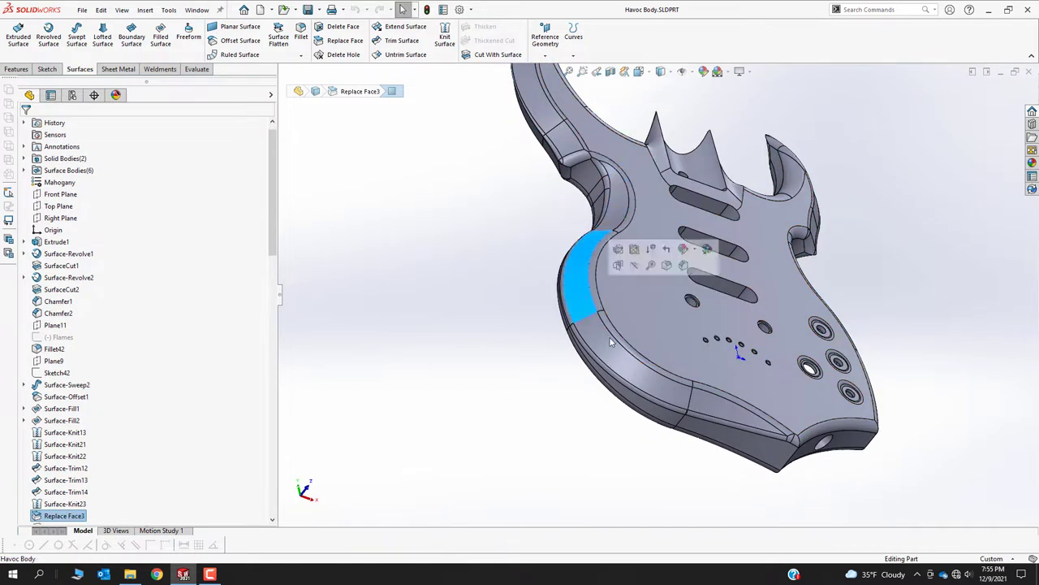
pyautogui.click(629, 370)
pyautogui.press('Escape')
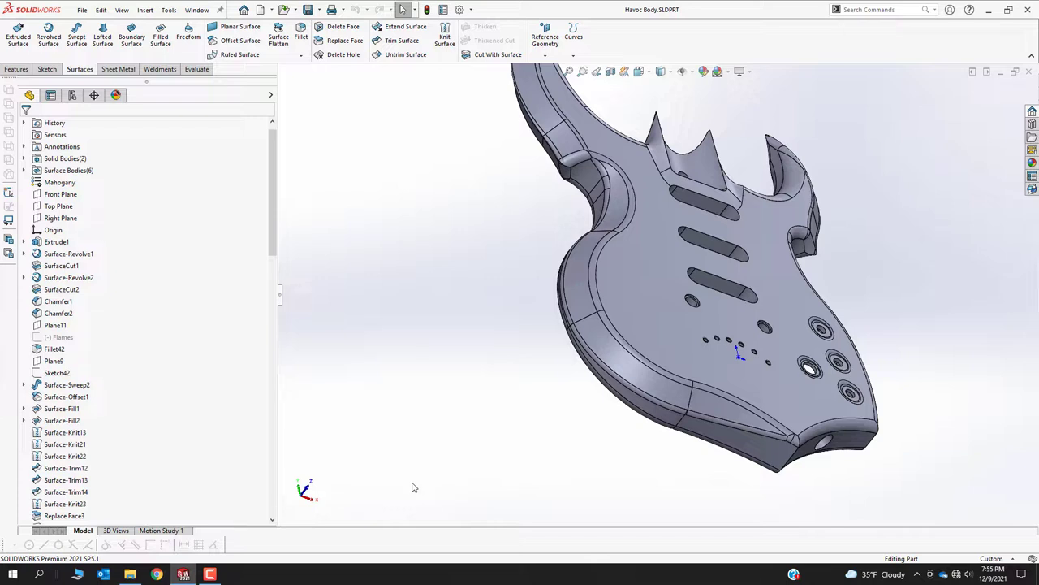
# Step: Locate Replace Face3 from the bevelled face on the body's lower edge and roll the history back to just before it
pyautogui.click(615, 364)
pyautogui.scroll(-8, 80, 465)
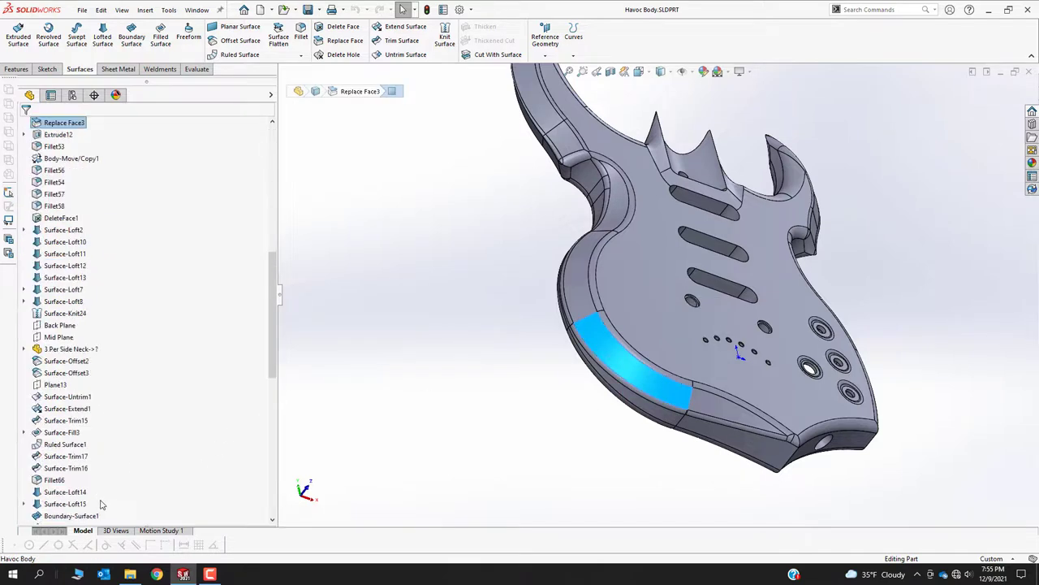
pyautogui.scroll(-10, 104, 507)
pyautogui.scroll(-3, 104, 507)
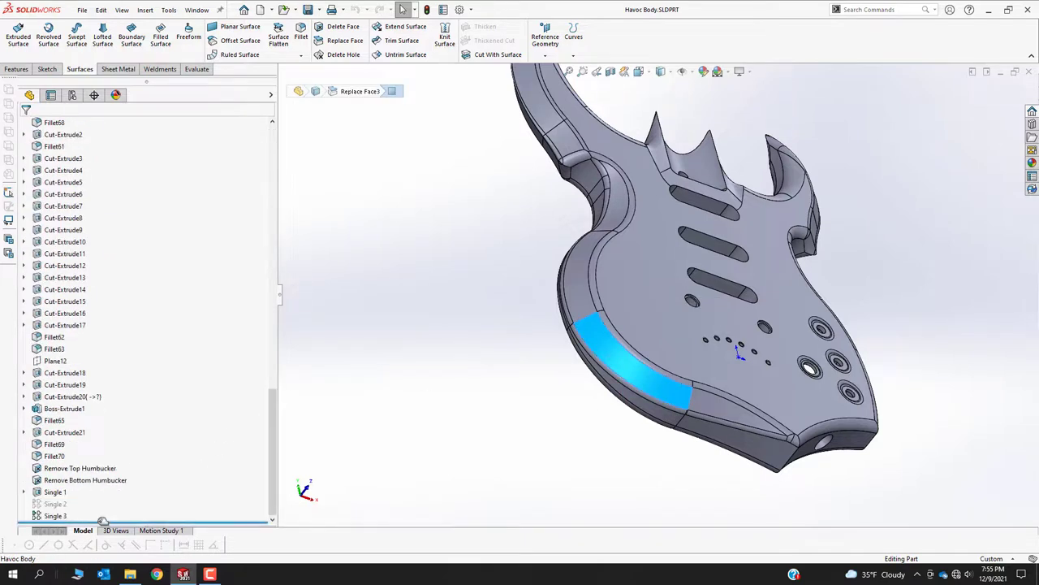
pyautogui.moveTo(102, 522); pyautogui.dragTo(116, 172)
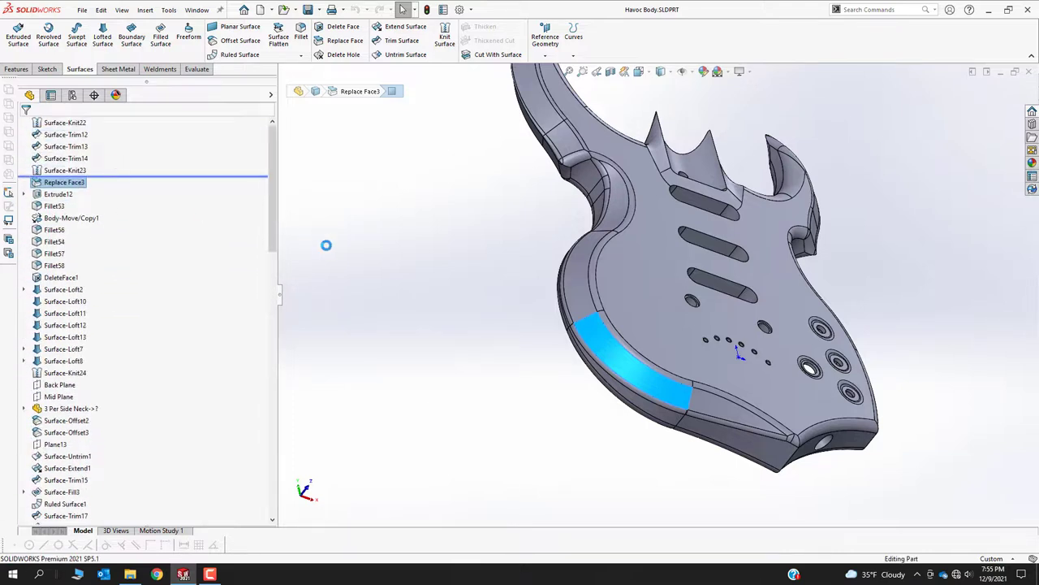
# Step: List the rolled-back Havoc body's surface bodies and highlight Surface-Revolve1, Surface-Sweep2 and Surface-Knit23 to examine them against the solid
pyautogui.scroll(3, 635, 357)
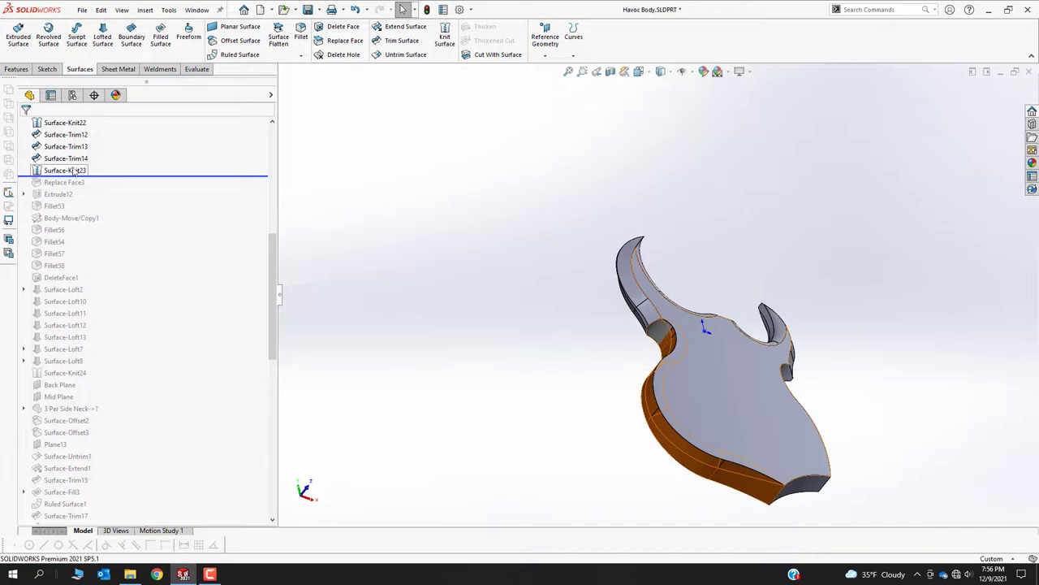
pyautogui.moveTo(580, 293); pyautogui.dragTo(719, 347, button='middle')
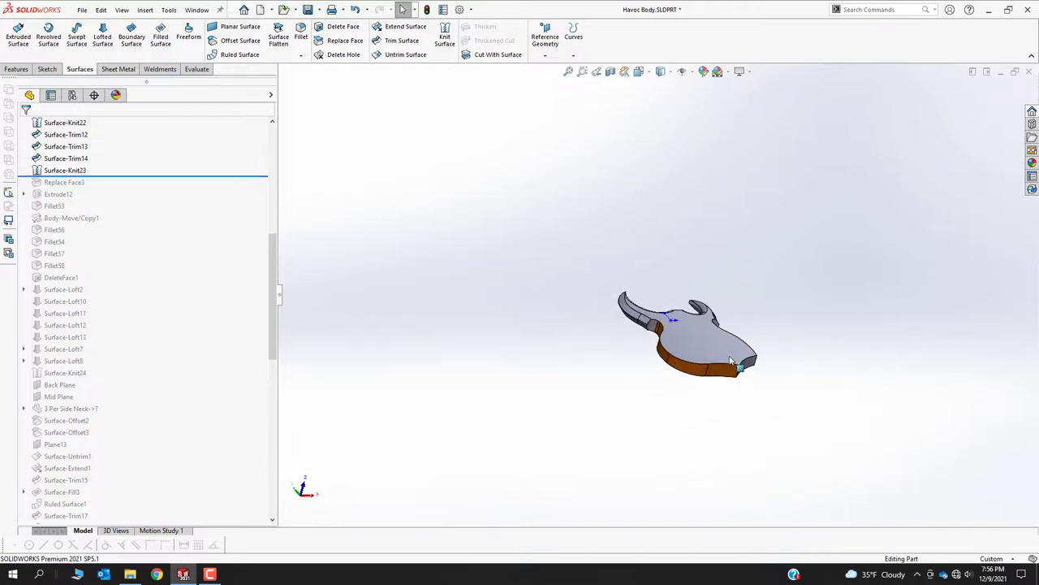
pyautogui.scroll(-5, 719, 348)
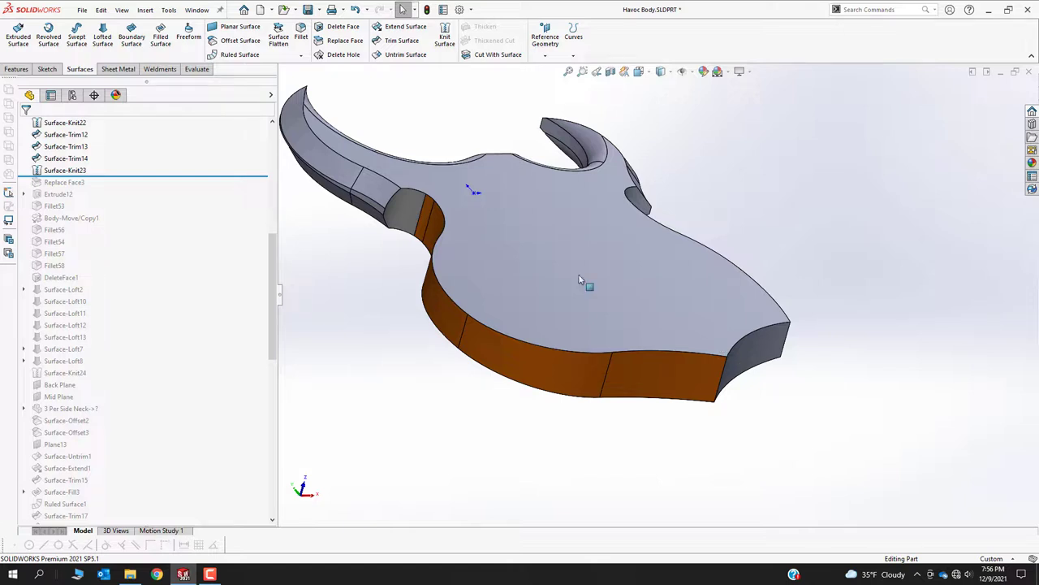
pyautogui.scroll(5, 173, 241)
pyautogui.scroll(5, 155, 235)
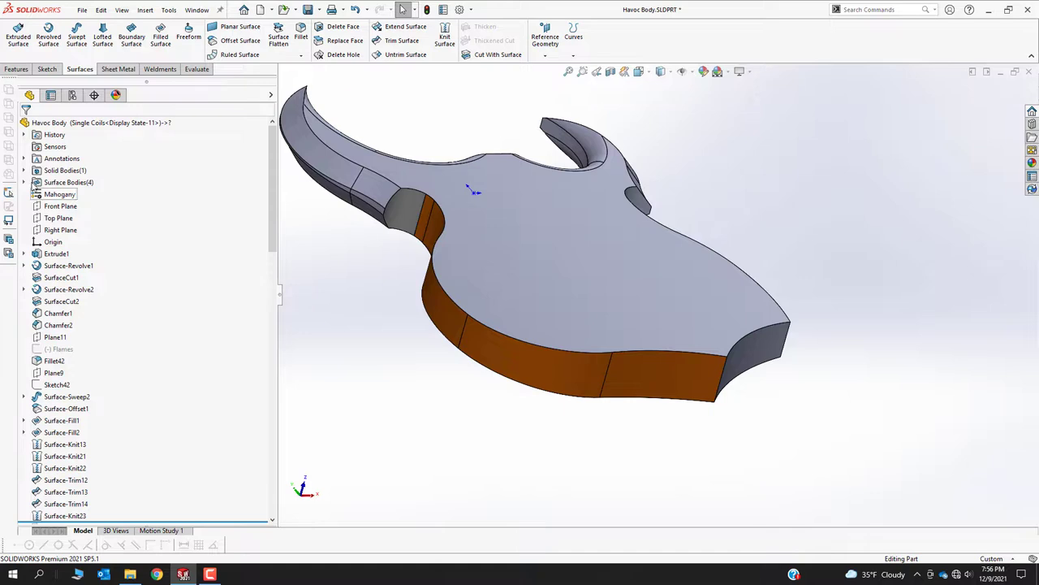
pyautogui.click(24, 182)
pyautogui.click(74, 206)
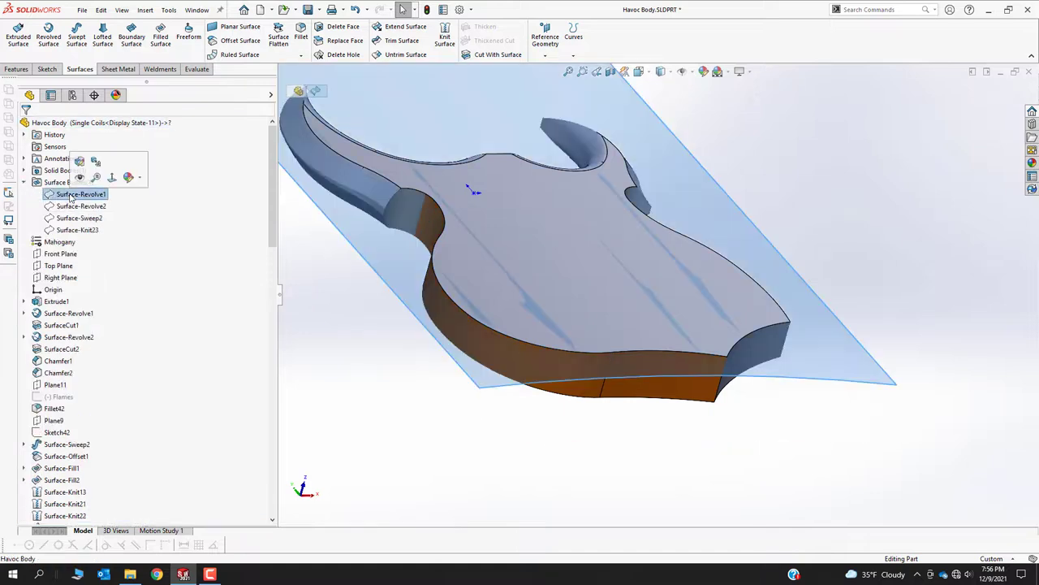
pyautogui.click(79, 218)
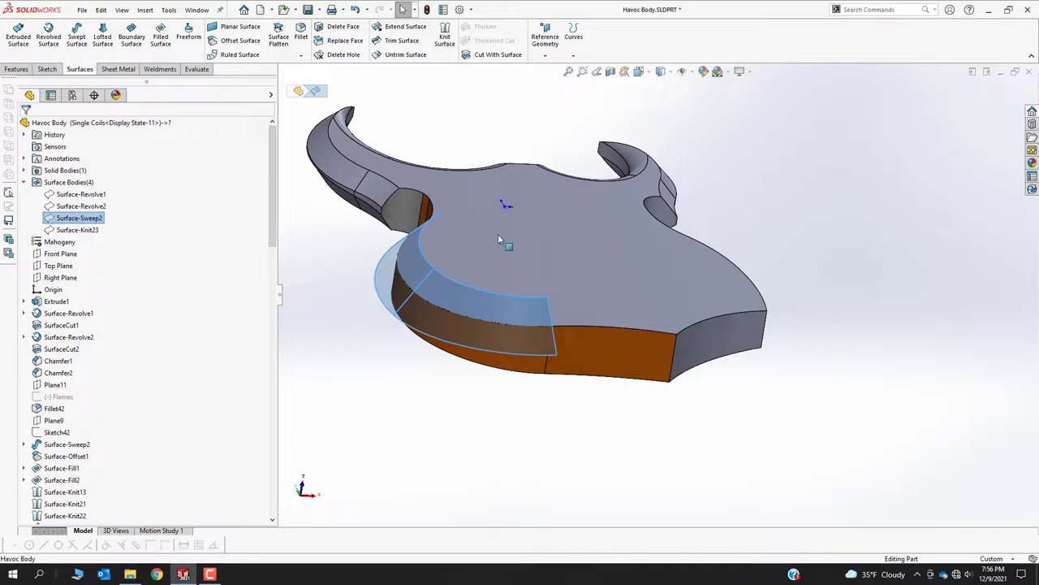
pyautogui.moveTo(499, 233); pyautogui.dragTo(525, 265, button='middle')
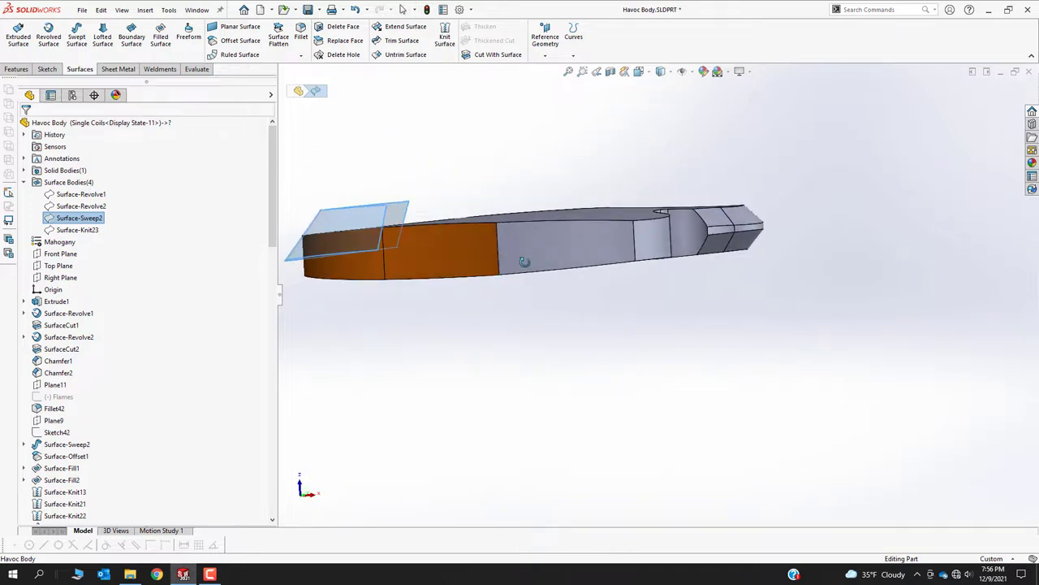
pyautogui.moveTo(523, 260); pyautogui.dragTo(559, 286, button='middle')
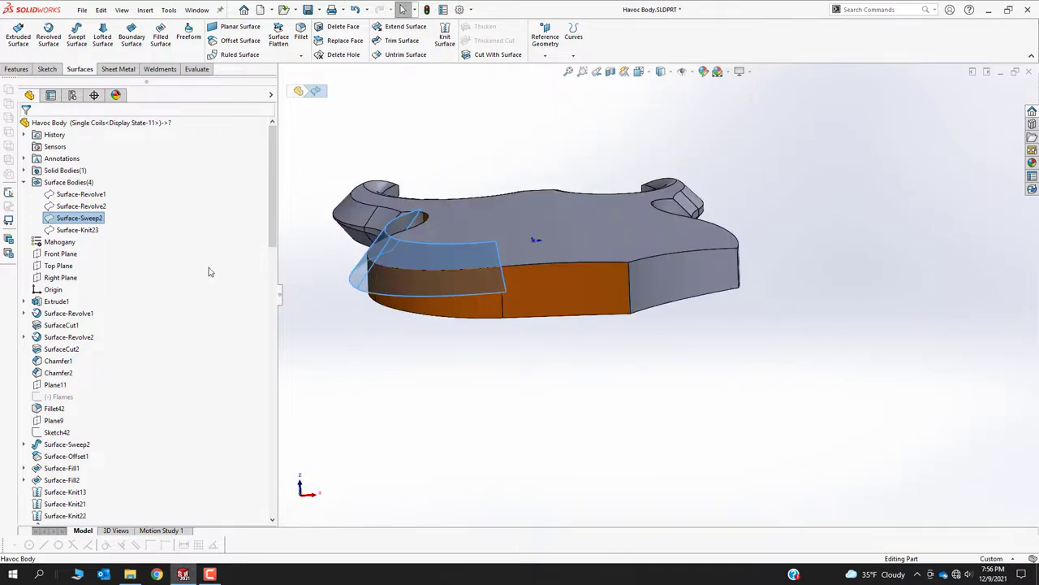
pyautogui.click(77, 230)
pyautogui.moveTo(475, 284); pyautogui.dragTo(507, 333, button='middle')
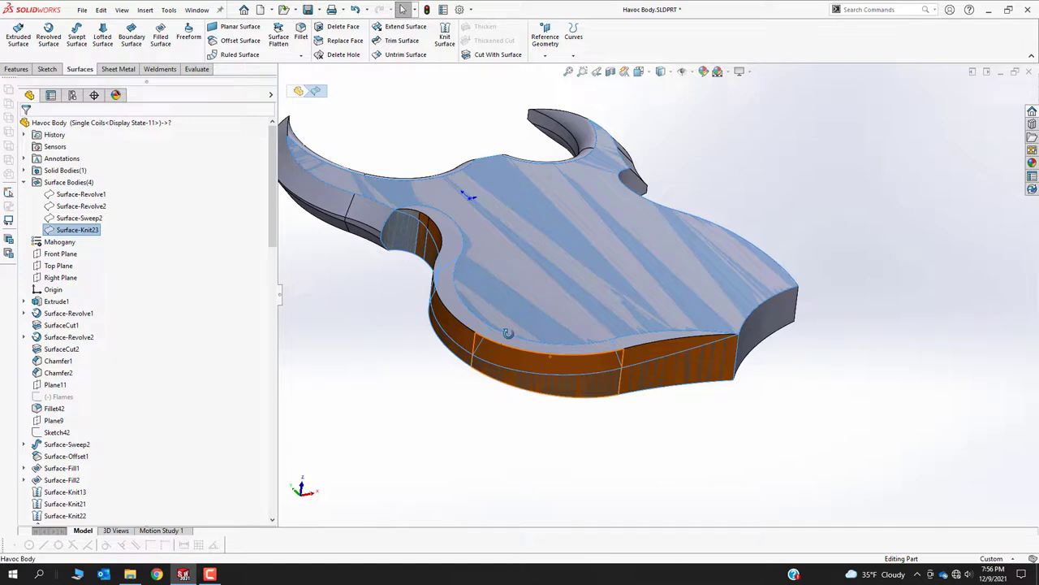
# Step: Roll the history forward past Replace Face3, and on to just after DeleteFace1, to examine the beveled edge and fillets
pyautogui.scroll(-6, 162, 373)
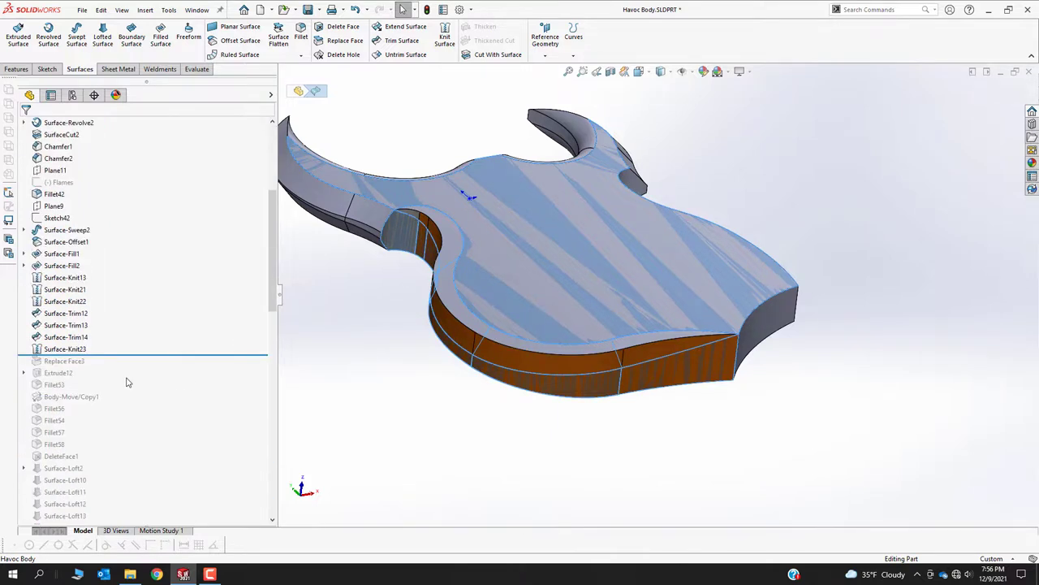
pyautogui.moveTo(104, 358); pyautogui.dragTo(111, 367)
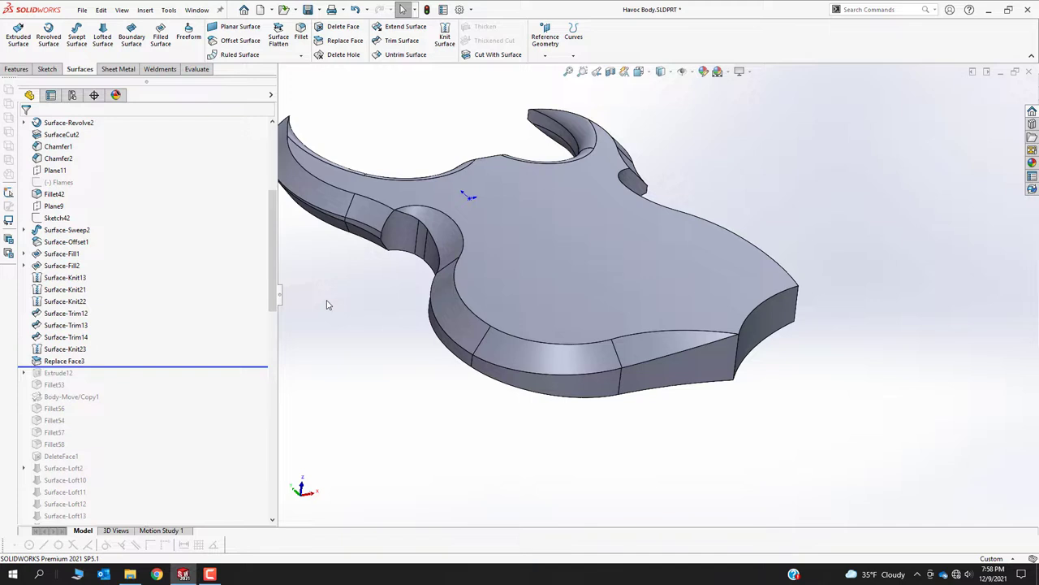
pyautogui.click(171, 368)
pyautogui.moveTo(171, 367); pyautogui.dragTo(167, 474)
pyautogui.scroll(3, 502, 242)
pyautogui.moveTo(502, 242); pyautogui.dragTo(564, 258, button='middle')
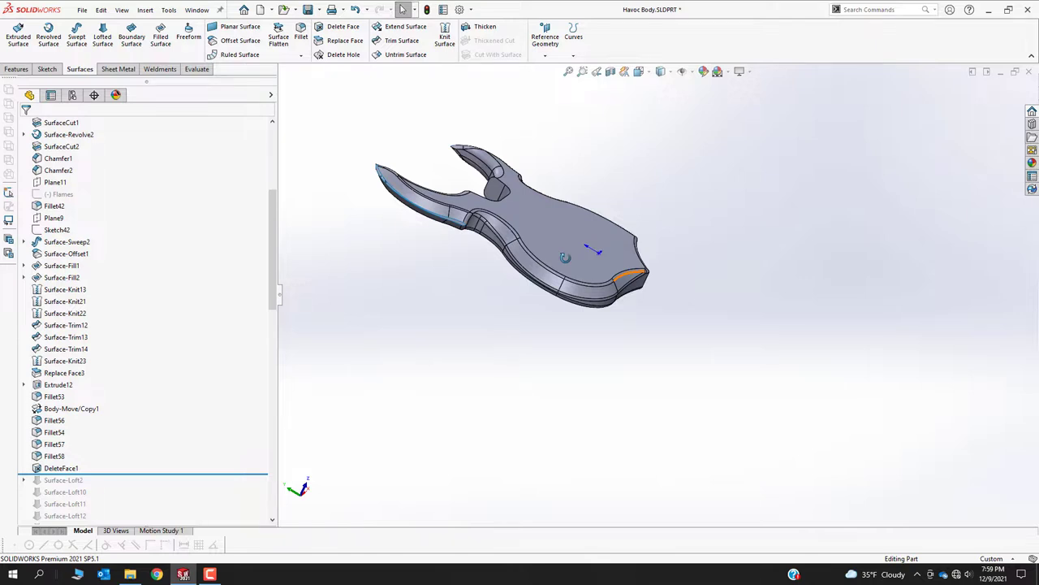
pyautogui.scroll(-5, 81, 412)
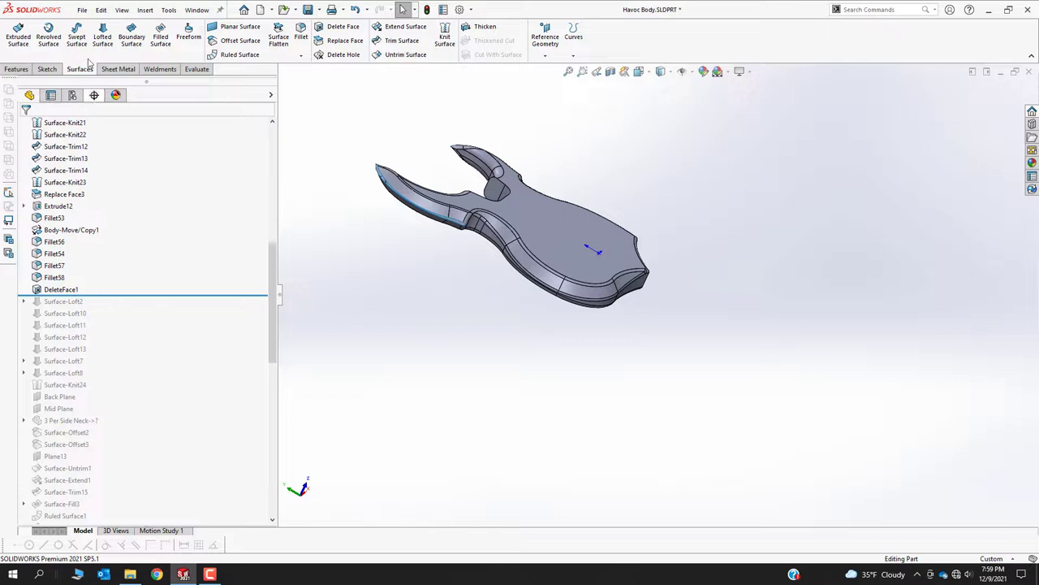
# Step: Close the Havoc Body part without saving its changes
pyautogui.click(82, 10)
pyautogui.click(98, 78)
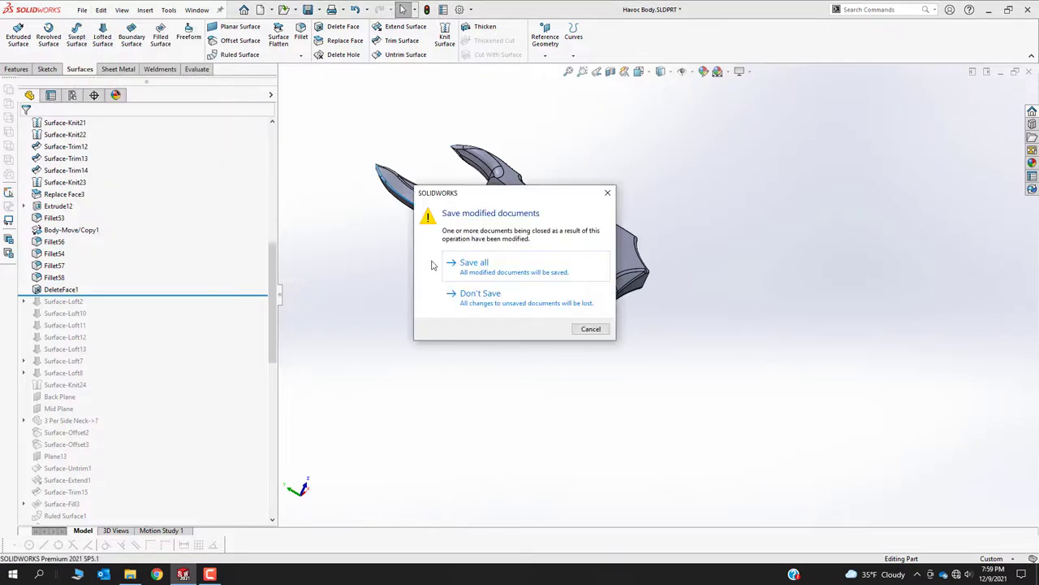
pyautogui.click(467, 296)
# Step: Open Inferno Body.SLDPRT from the Guitar project's Bodies\Inferno folder
pyautogui.click(82, 9)
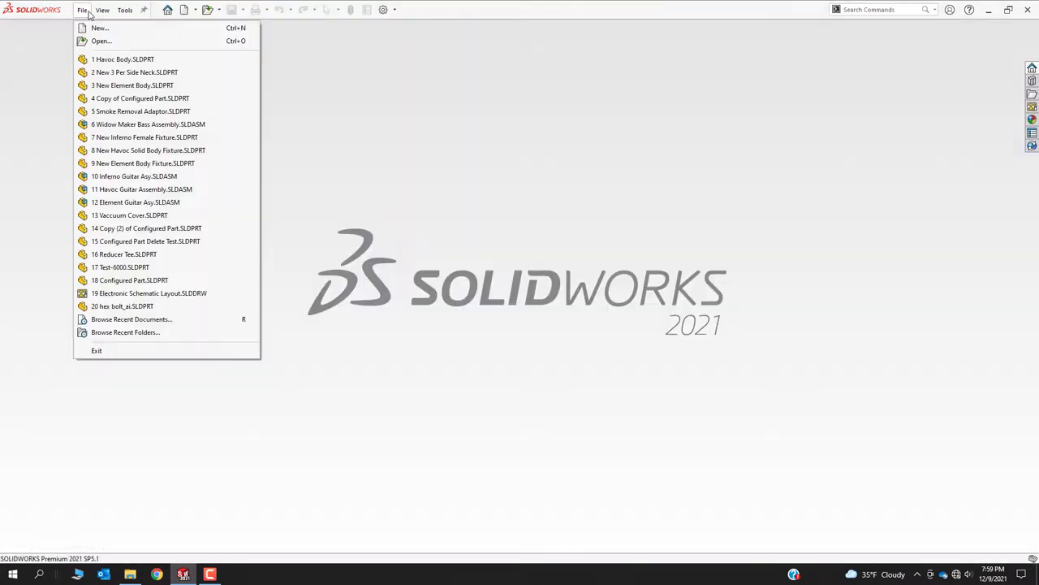
pyautogui.click(100, 41)
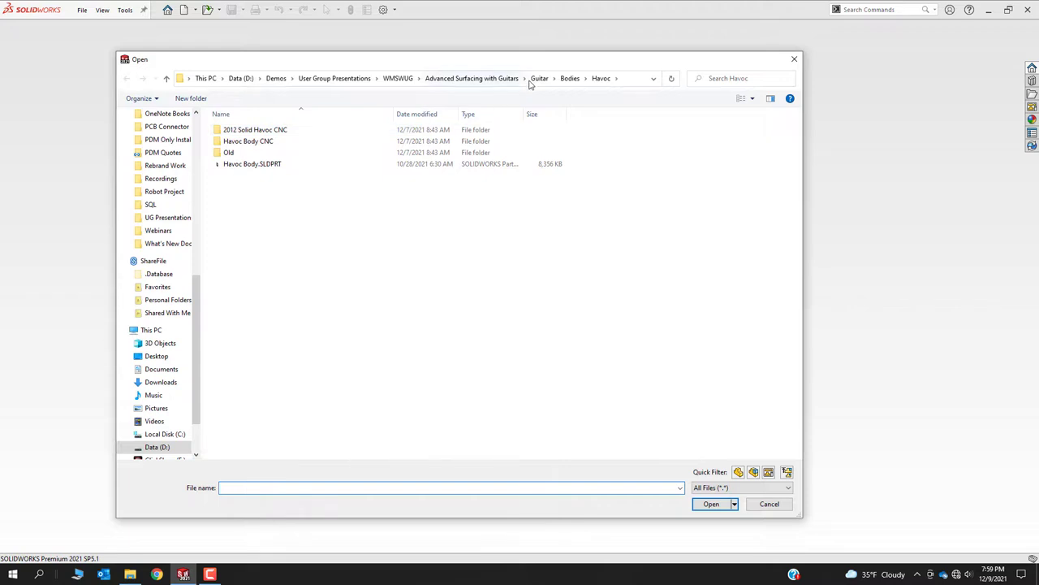
pyautogui.click(537, 79)
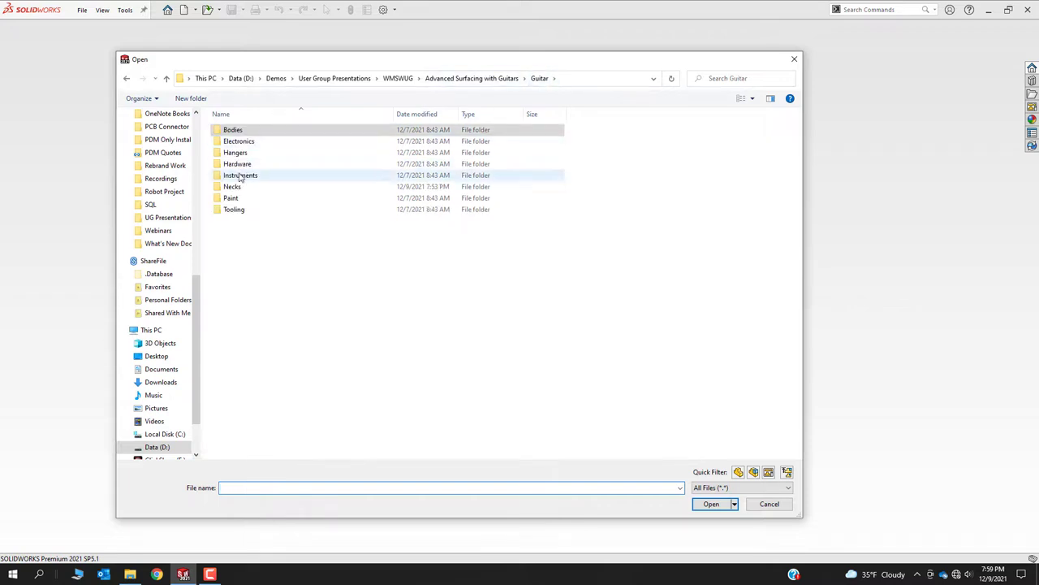
pyautogui.doubleClick(234, 131)
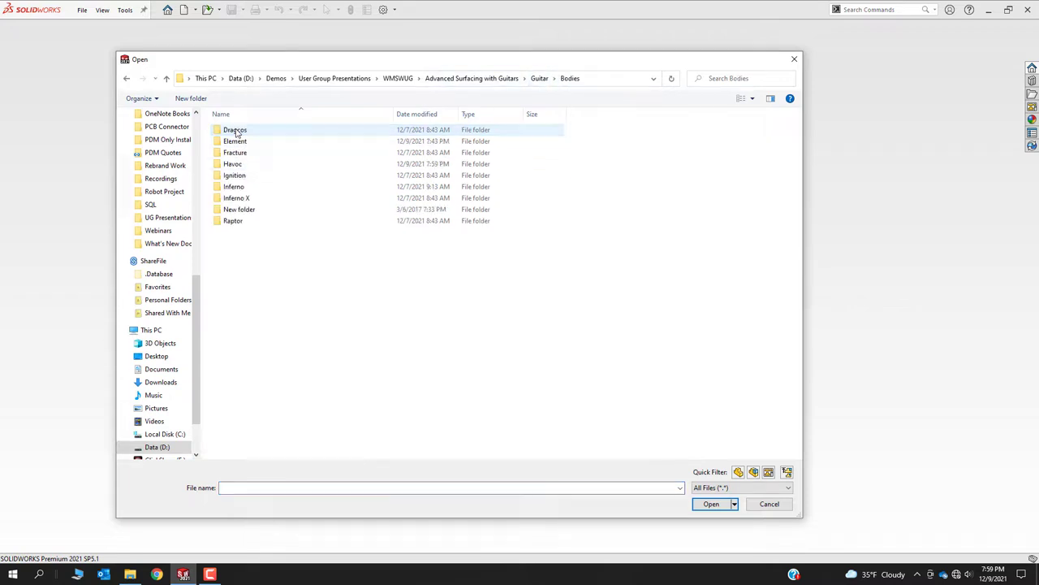
pyautogui.doubleClick(234, 186)
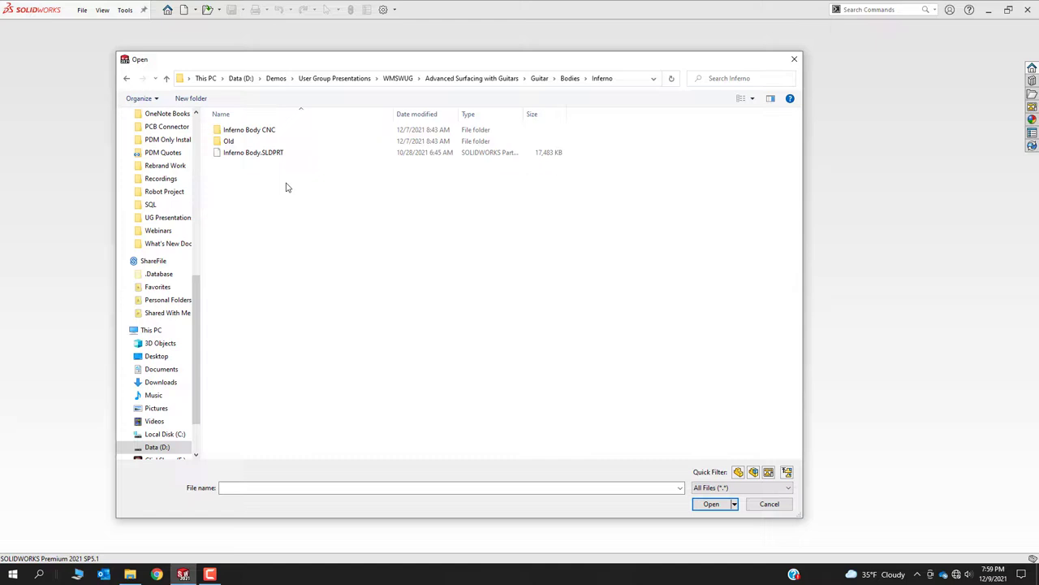
pyautogui.click(254, 153)
pyautogui.click(711, 503)
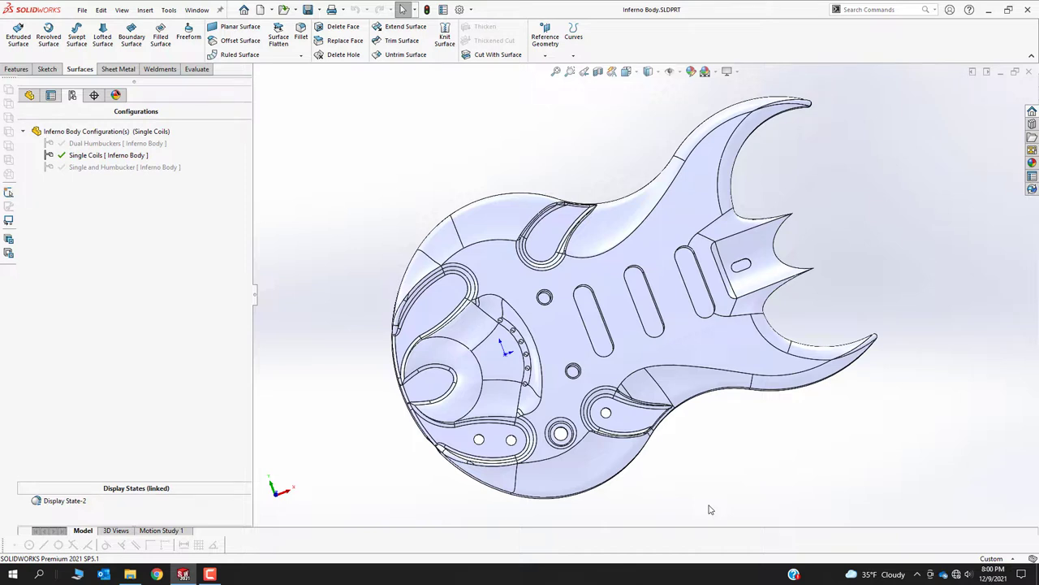
# Step: Examine the Inferno body from the back and the front, and identify the features behind its large back and top faces
pyautogui.hotkey('ctrl', '2')
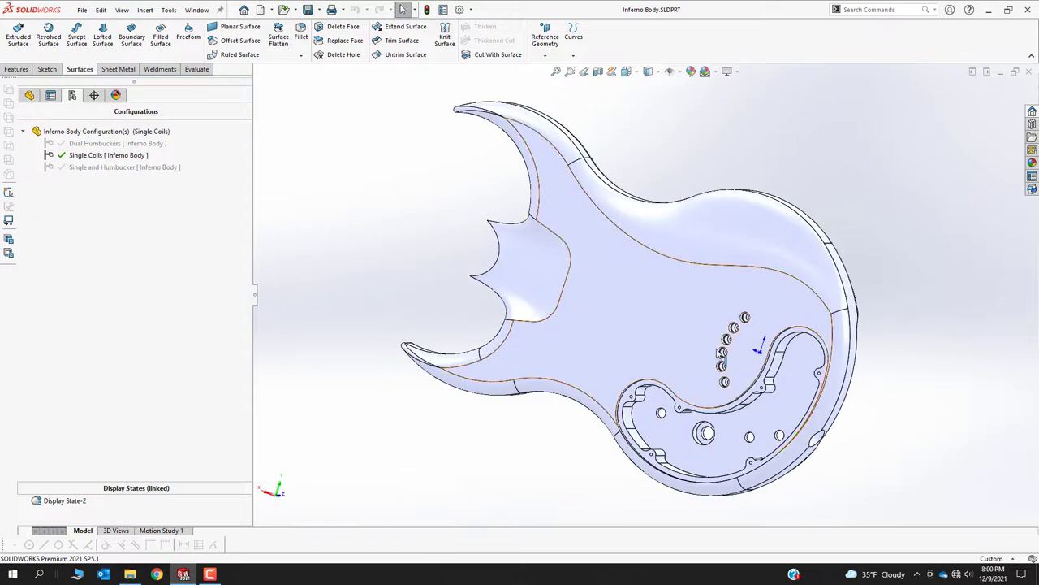
pyautogui.click(705, 328)
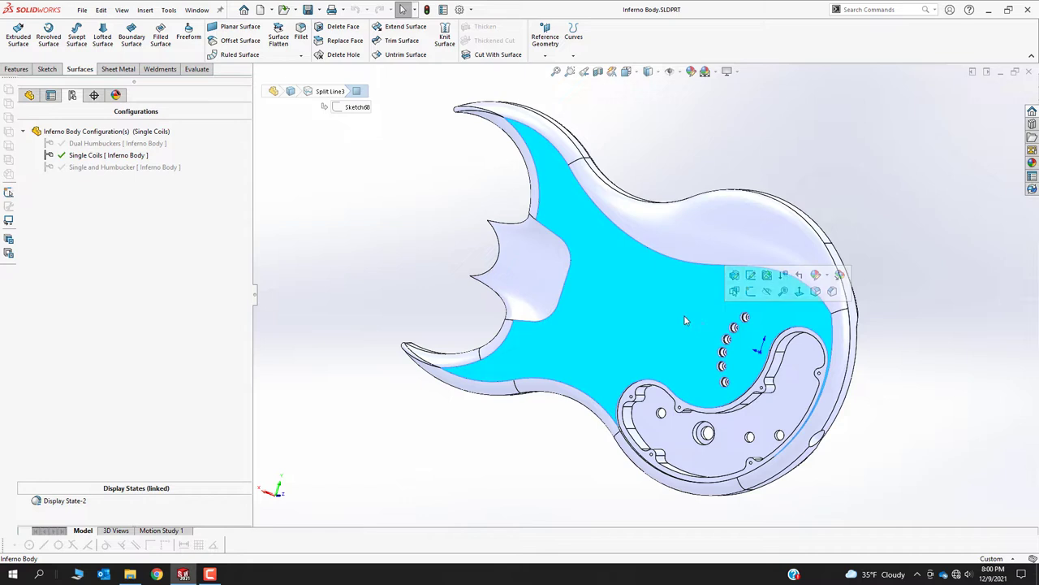
pyautogui.moveTo(696, 128); pyautogui.dragTo(656, 262, button='middle')
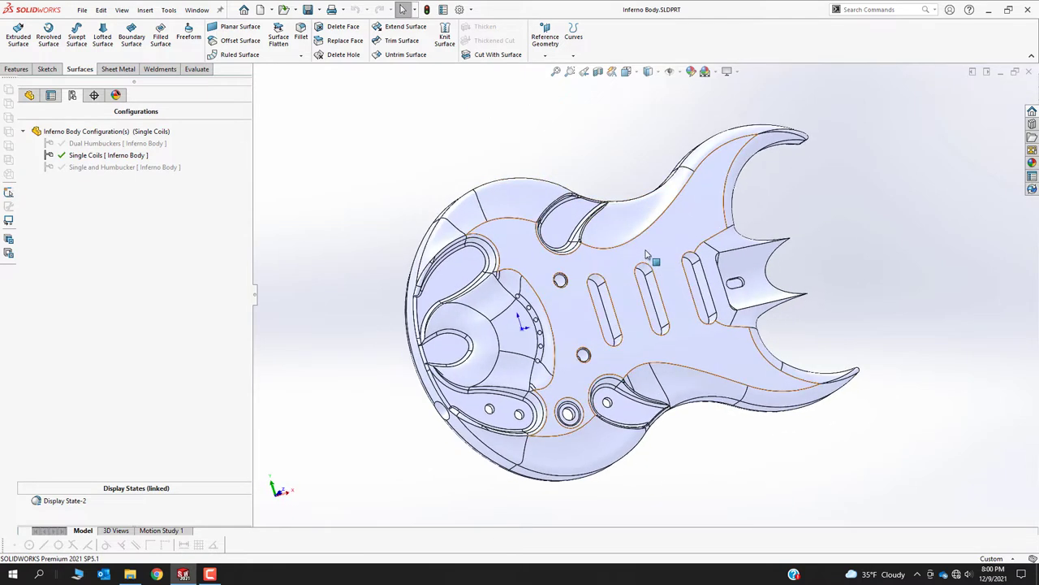
pyautogui.click(647, 255)
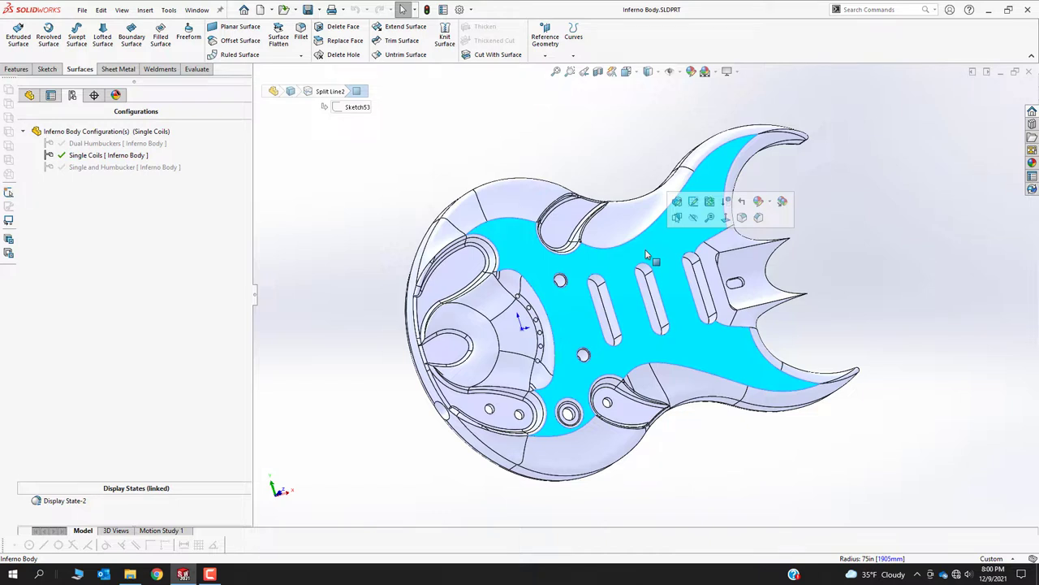
# Step: Display the Inferno body's feature history down to its end, and check the part's feature count and rebuild time with Performance Evaluation
pyautogui.click(29, 95)
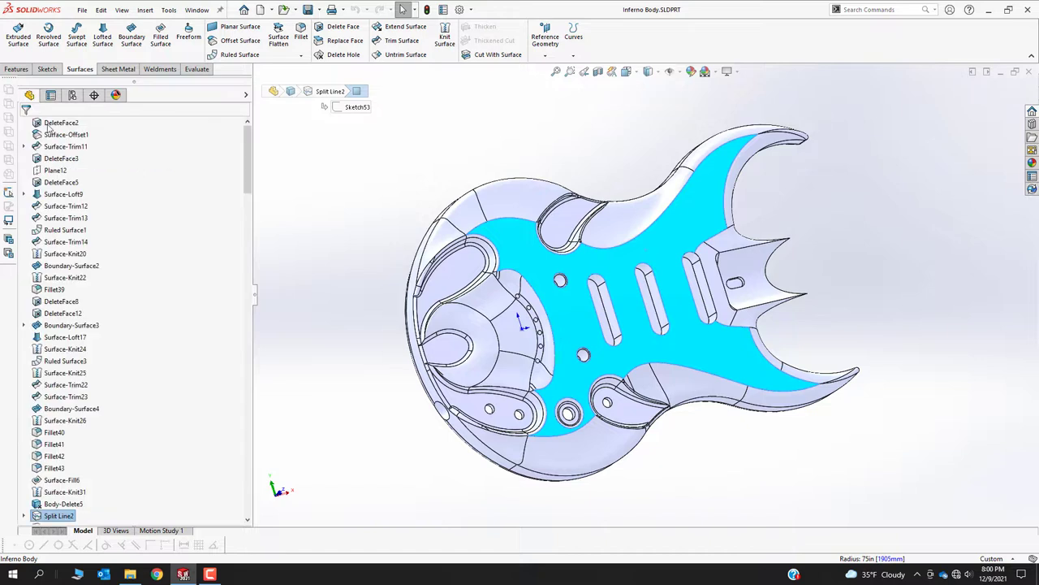
pyautogui.moveTo(249, 143); pyautogui.dragTo(260, 482)
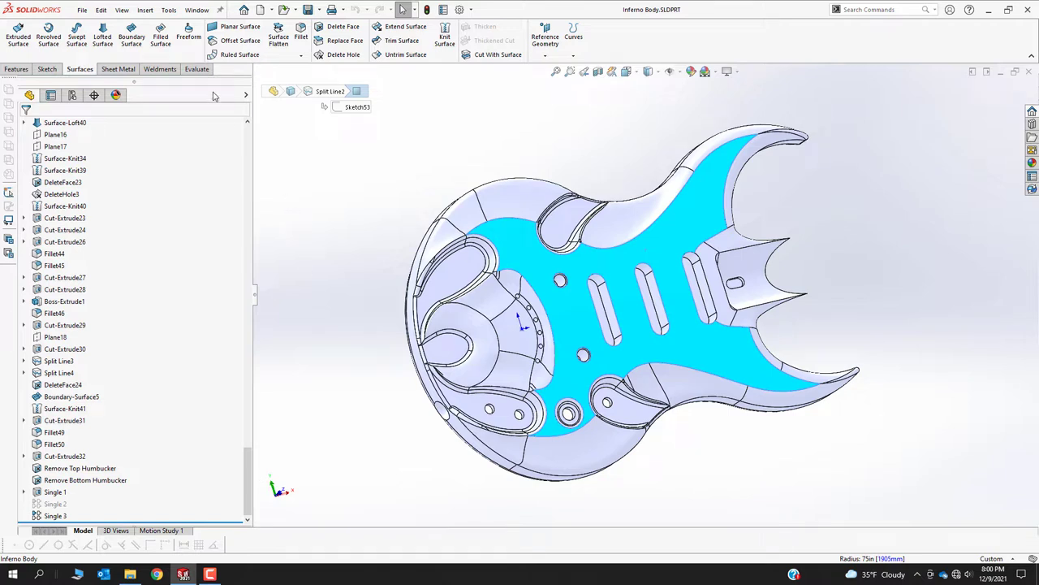
pyautogui.click(196, 69)
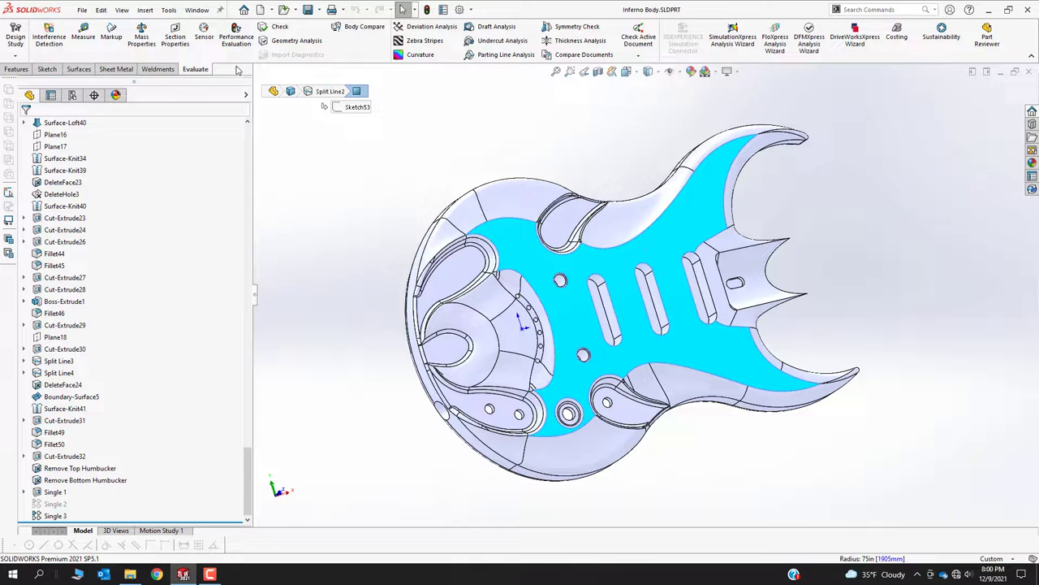
pyautogui.click(236, 37)
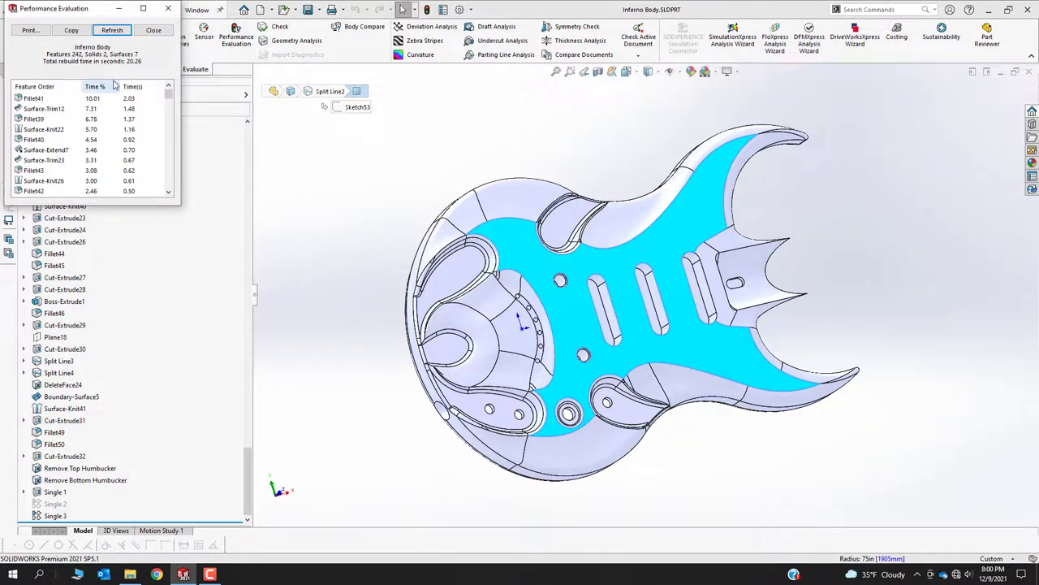
pyautogui.click(168, 8)
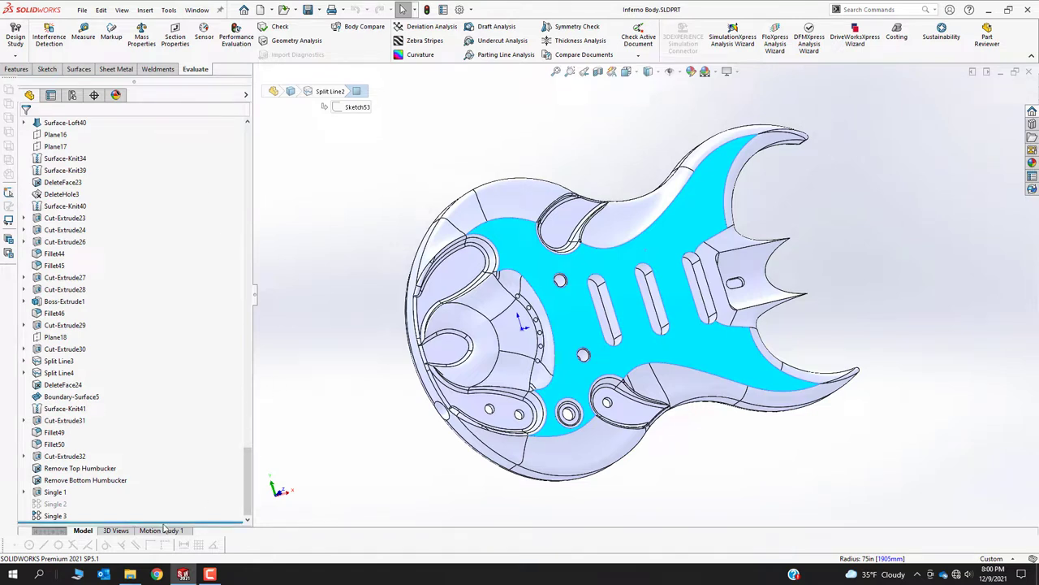
# Step: Roll the Inferno body's history back to just after Extrude1
pyautogui.moveTo(163, 526); pyautogui.dragTo(139, 271)
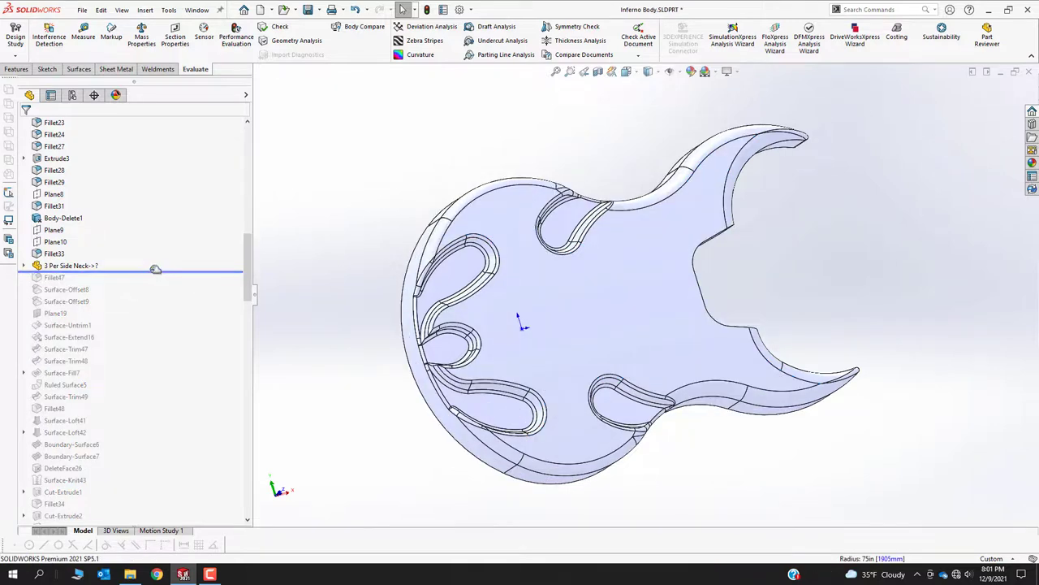
pyautogui.scroll(3, 153, 276)
pyautogui.moveTo(138, 376); pyautogui.dragTo(151, 258)
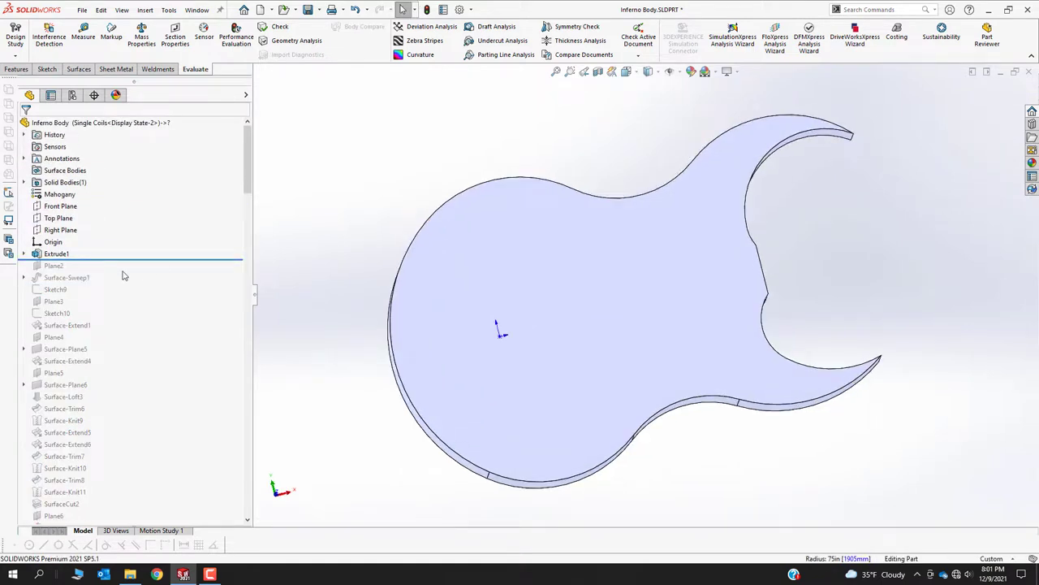
# Step: Roll the history forward past Surface-Sweep1 and examine its sketches Sketch8 and Sketch2 at the body's waist, viewed normal to Sketch2
pyautogui.moveTo(117, 259); pyautogui.dragTo(117, 281)
pyautogui.moveTo(534, 197); pyautogui.dragTo(487, 268, button='middle')
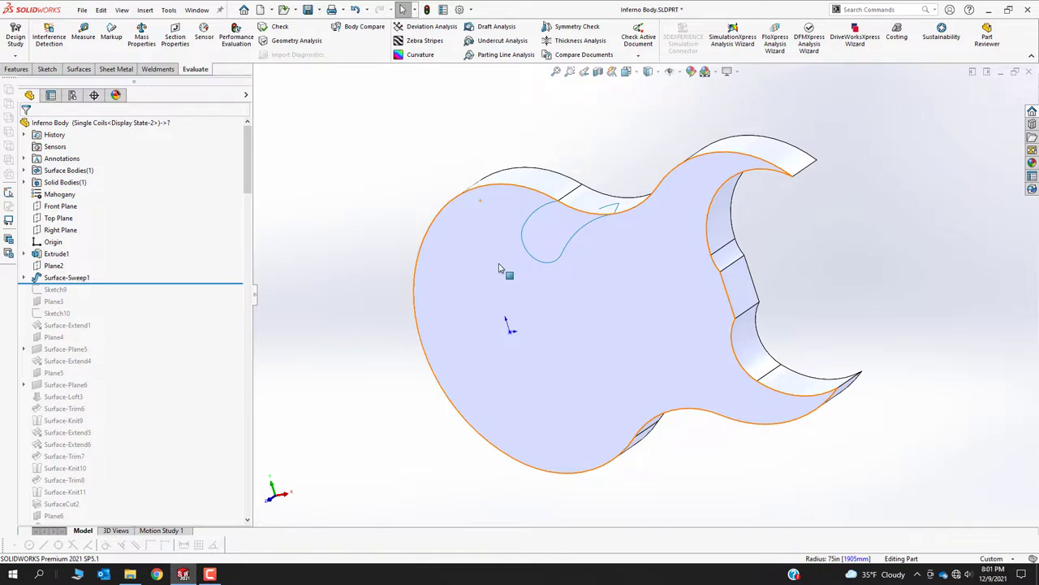
pyautogui.click(23, 277)
pyautogui.click(65, 290)
pyautogui.click(67, 301)
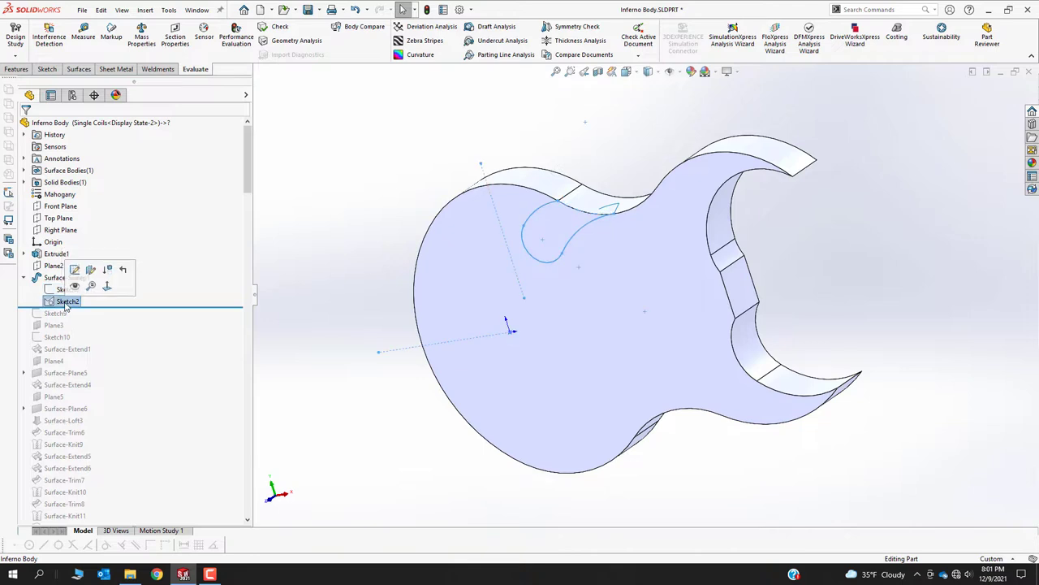
pyautogui.hotkey('ctrl', '8')
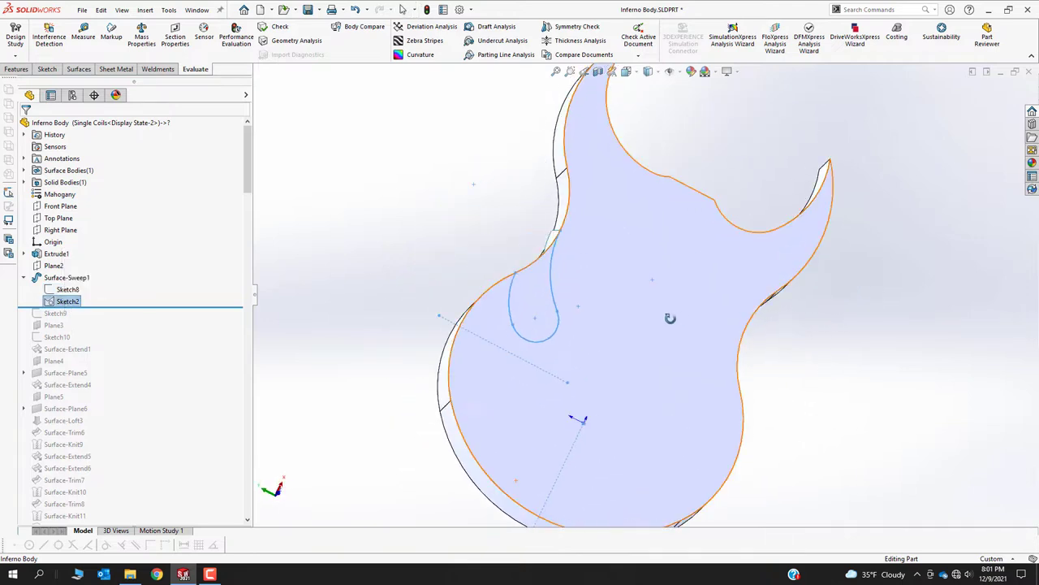
pyautogui.scroll(-3, 549, 252)
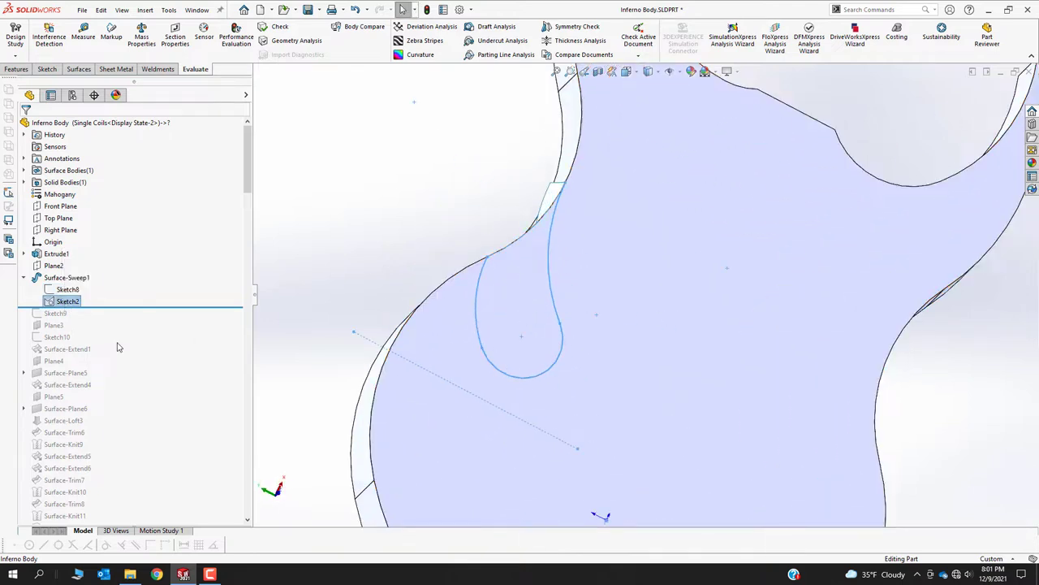
# Step: Examine Sketch8 at the waist, and roll the history forward through Surface-Extend1 and Surface-Extend4 to just after Surface-Loft3
pyautogui.click(73, 290)
pyautogui.moveTo(499, 301); pyautogui.dragTo(461, 394, button='middle')
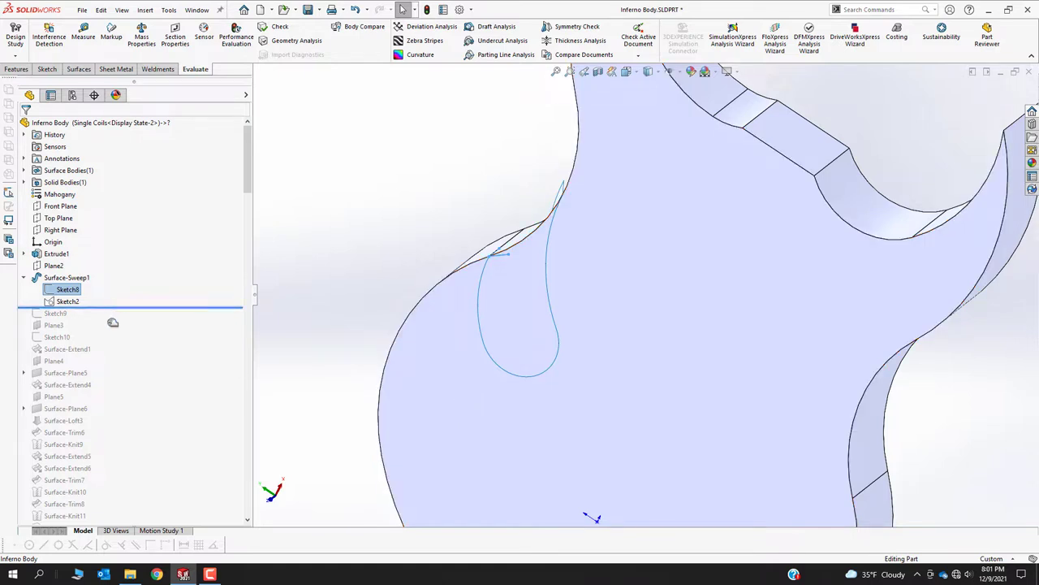
pyautogui.moveTo(113, 322); pyautogui.dragTo(107, 353)
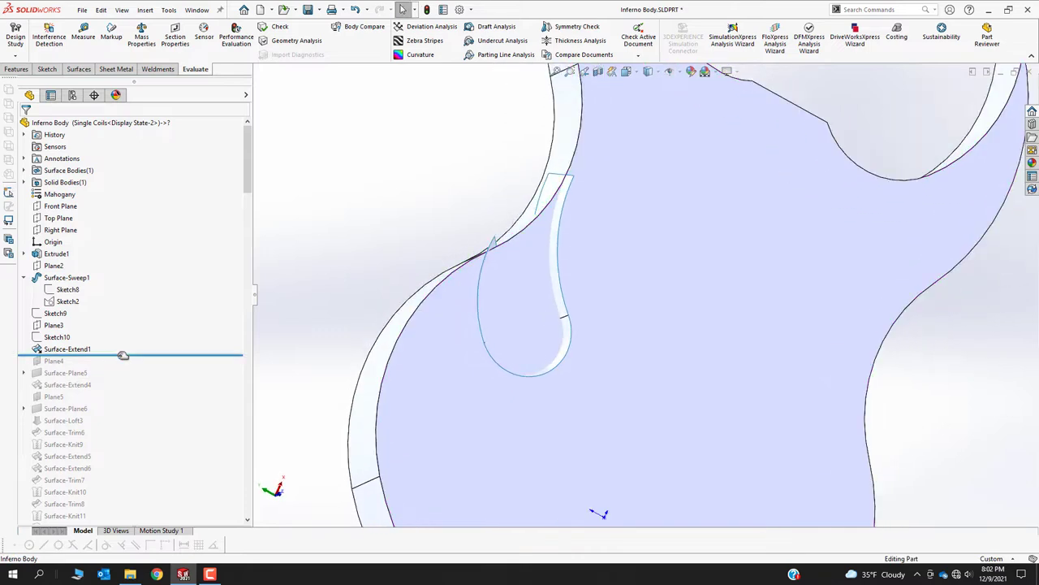
pyautogui.moveTo(123, 355); pyautogui.dragTo(125, 391)
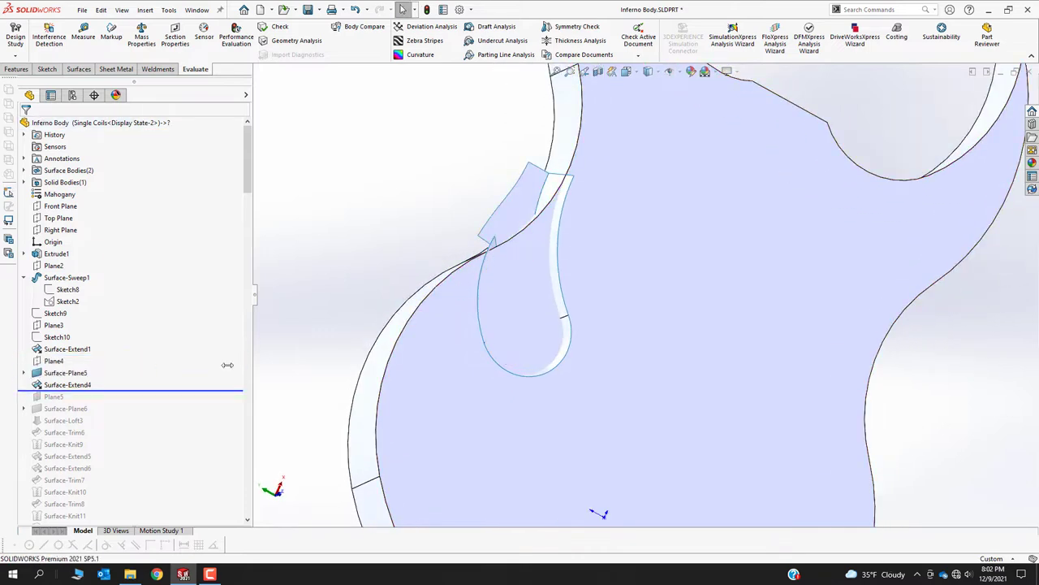
pyautogui.moveTo(140, 394); pyautogui.dragTo(144, 428)
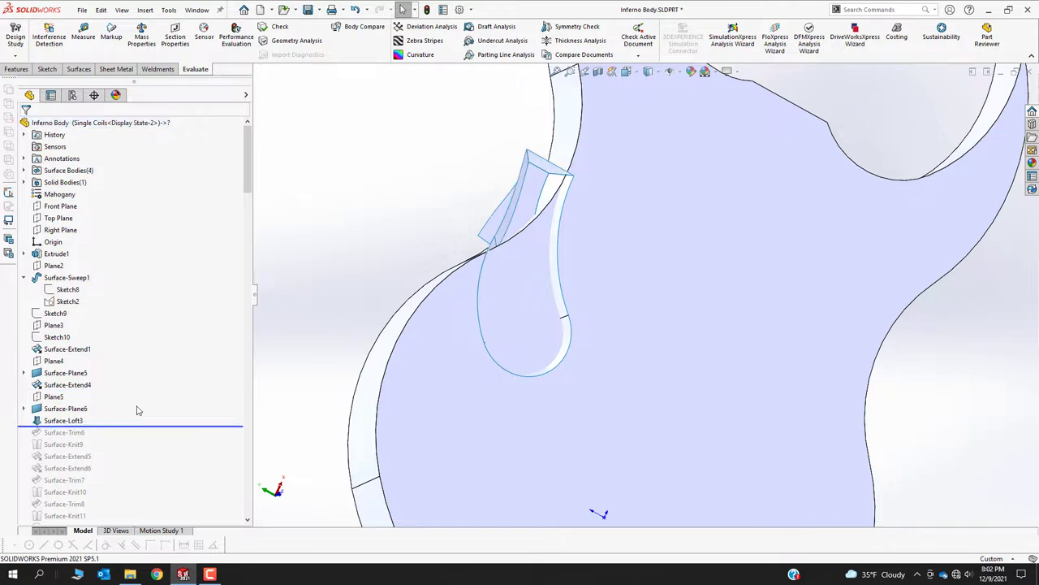
# Step: Roll the history forward to just after SurfaceCut2 and examine the scoop's narrow edge where it meets the body's side at the waist
pyautogui.scroll(-2, 138, 406)
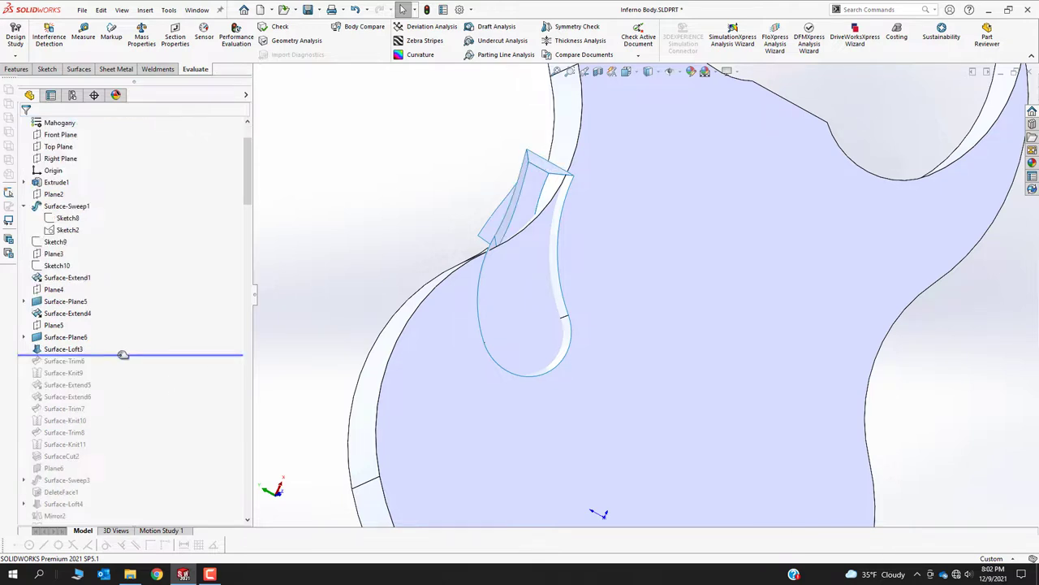
pyautogui.moveTo(121, 354); pyautogui.dragTo(129, 463)
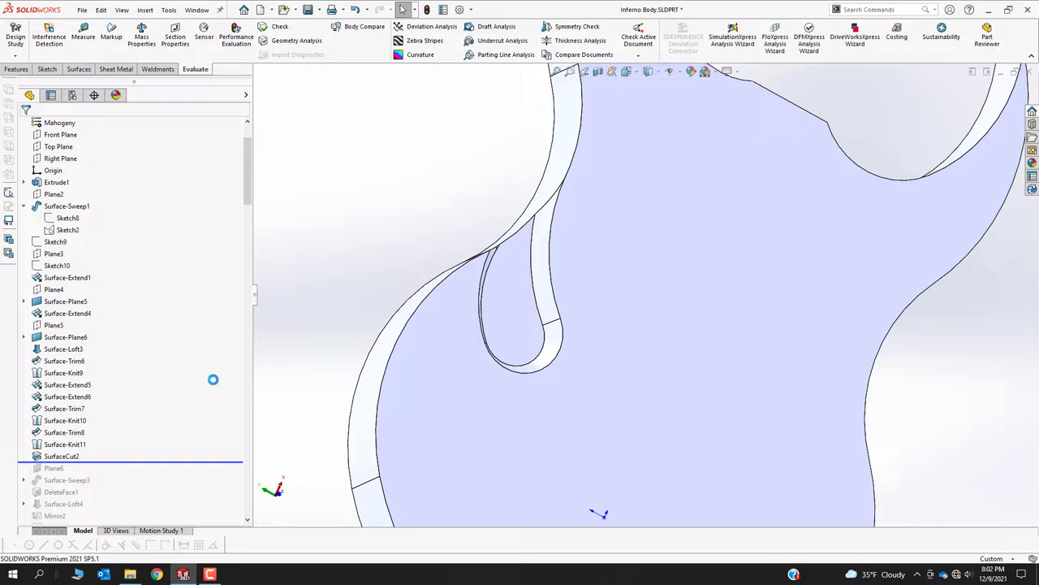
pyautogui.scroll(-3, 496, 252)
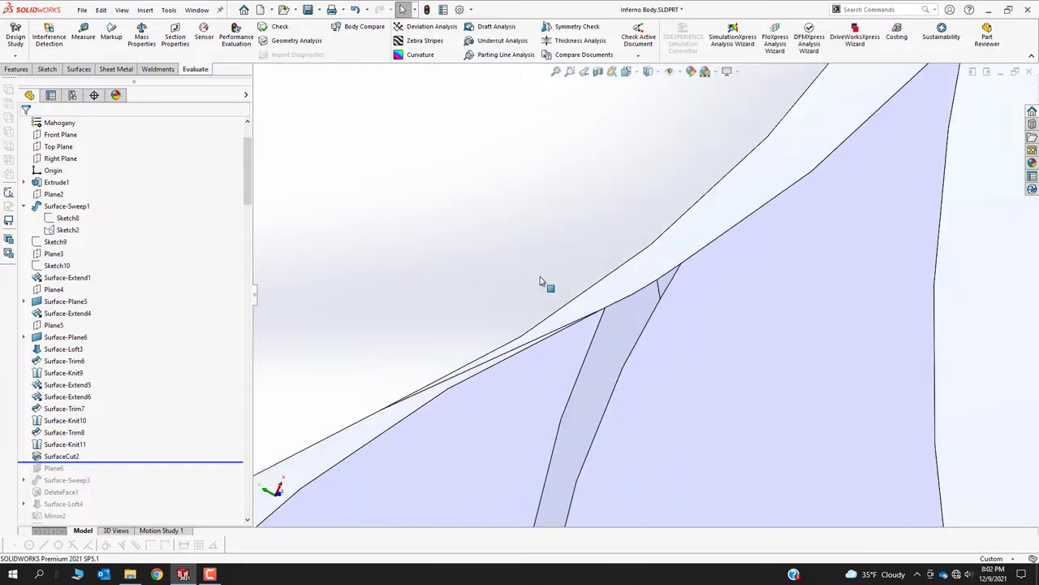
pyautogui.scroll(-2, 639, 297)
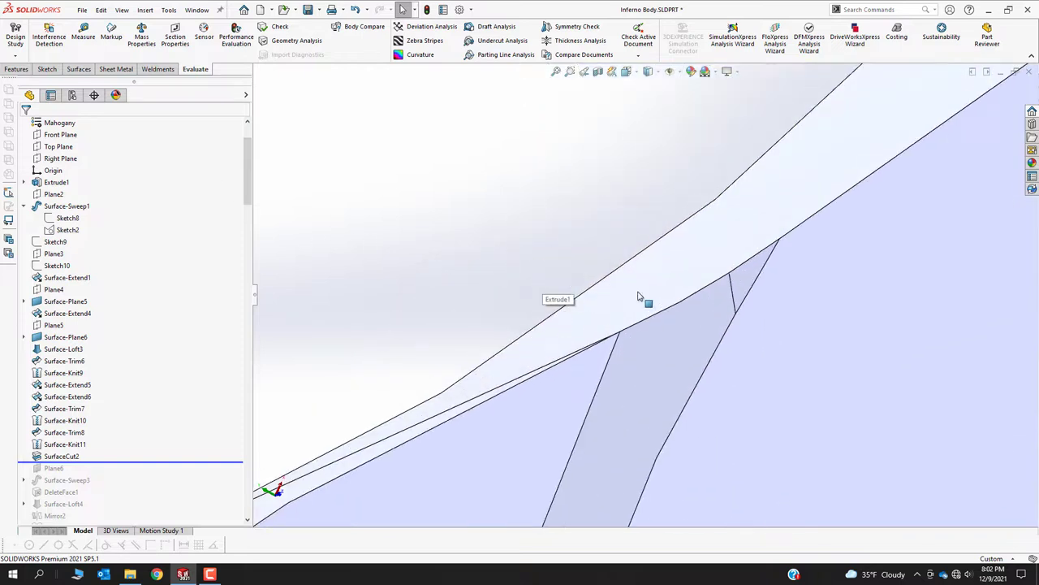
pyautogui.press('f')
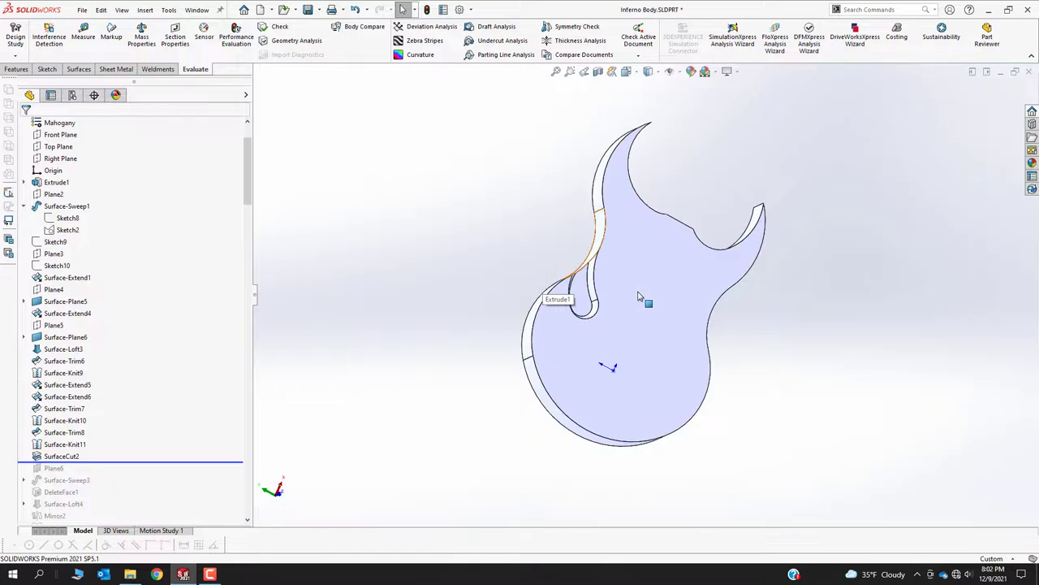
# Step: Roll the history forward past Surface-Loft4 to just after Surface-Extend7, and inspect the flame-shaped surfaces at the body's lower end
pyautogui.scroll(-4, 136, 317)
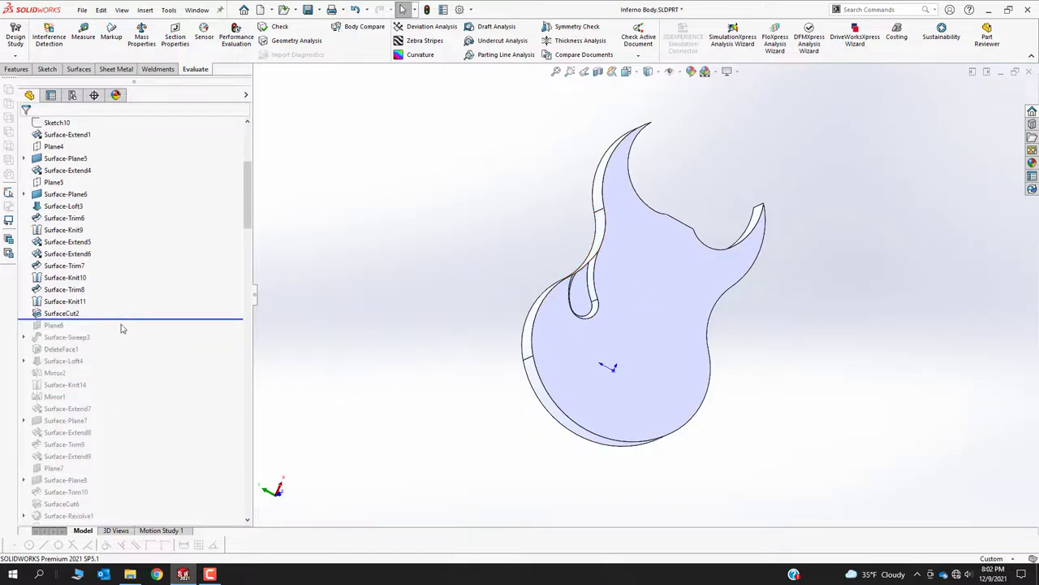
pyautogui.moveTo(124, 318); pyautogui.dragTo(123, 366)
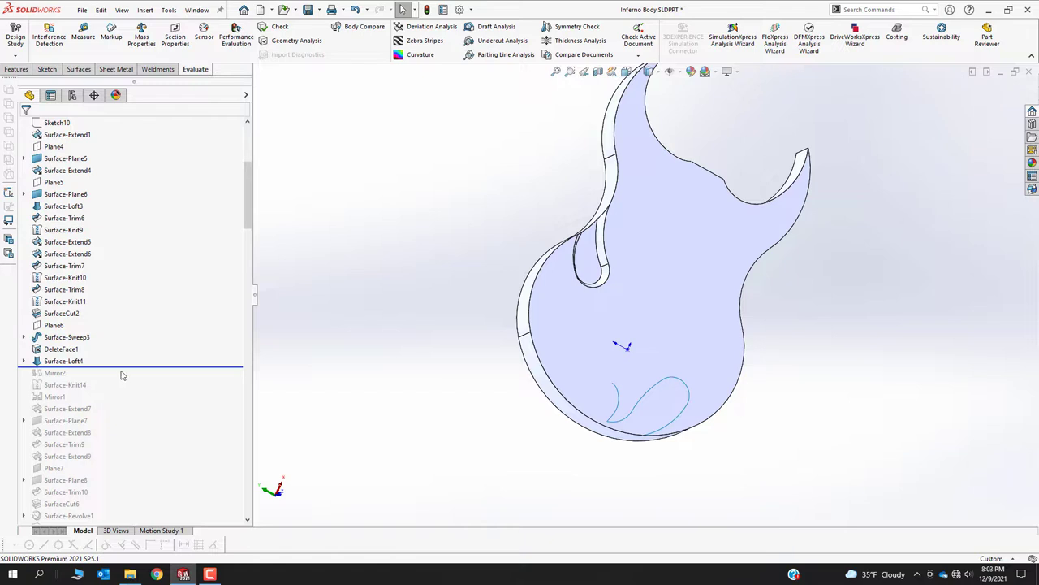
pyautogui.moveTo(122, 365); pyautogui.dragTo(134, 414)
pyautogui.scroll(-5, 658, 374)
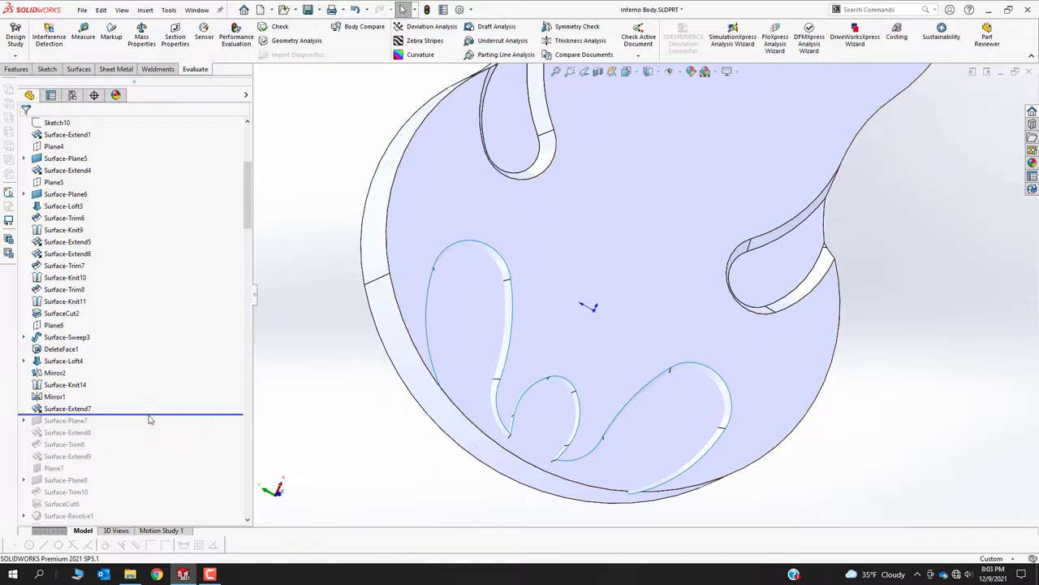
# Step: Roll the history forward past Surface-Plane8 to just after SurfaceCut5, and view the recessed body in isometric orientation
pyautogui.moveTo(151, 415); pyautogui.dragTo(163, 479)
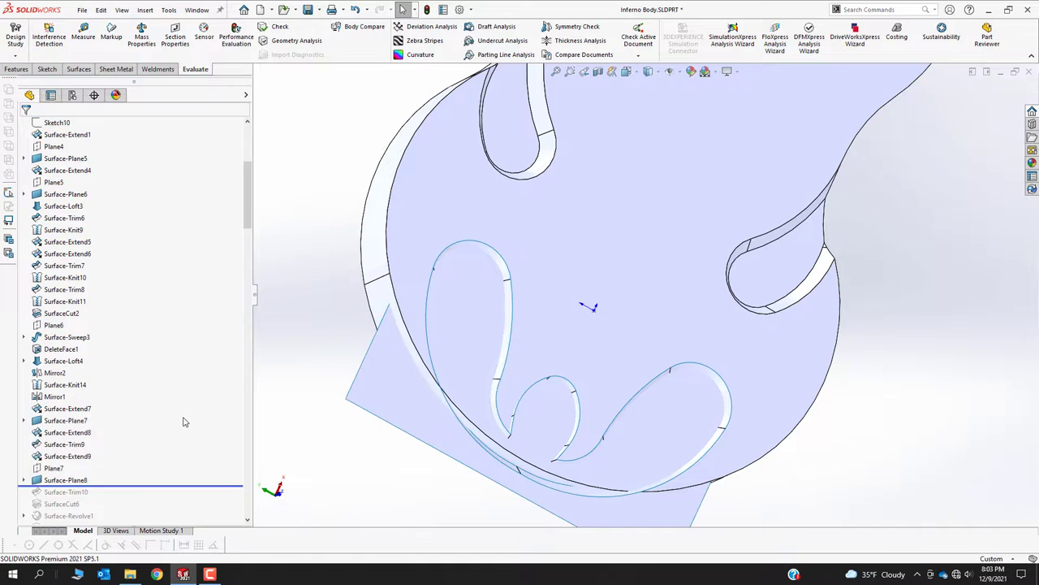
pyautogui.scroll(-3, 157, 420)
pyautogui.moveTo(113, 380); pyautogui.dragTo(112, 426)
pyautogui.hotkey('ctrl', '7')
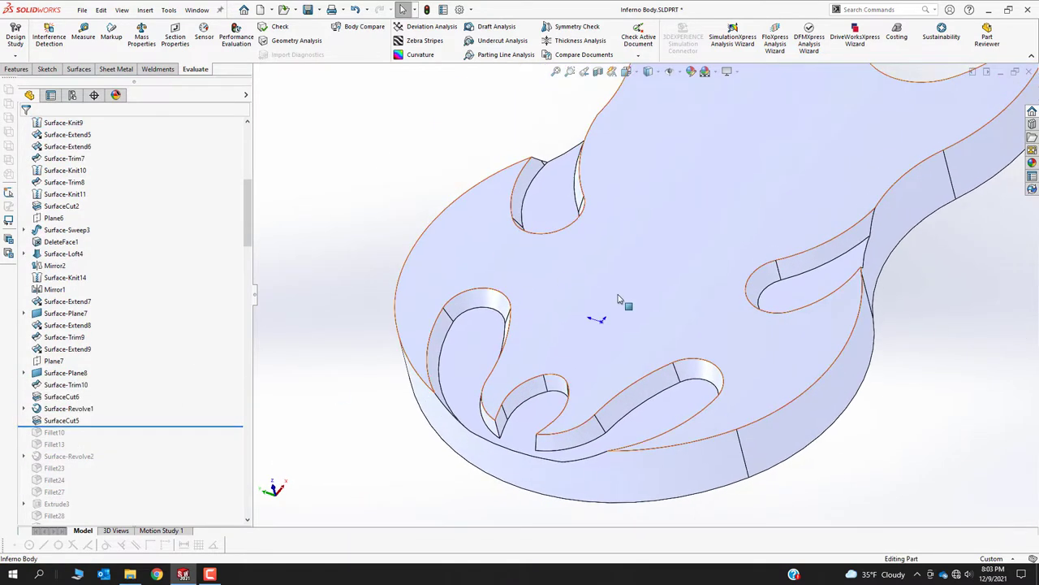
pyautogui.scroll(-3, 723, 247)
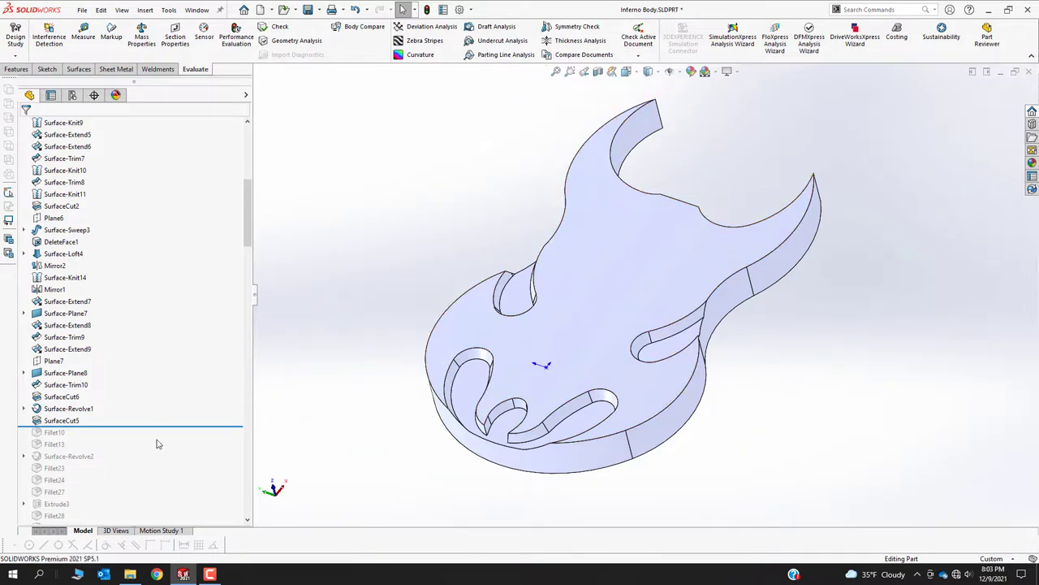
# Step: Roll the history forward past Surface-Revolve2, view the body facing that surface, and continue to just after Body-Delete1
pyautogui.moveTo(157, 425); pyautogui.dragTo(157, 462)
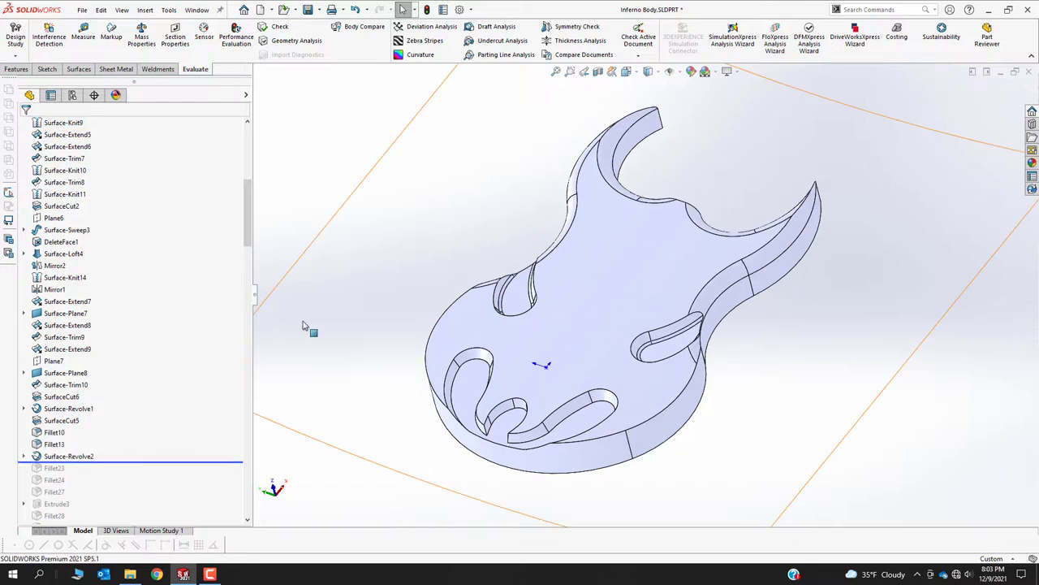
pyautogui.hotkey('ctrl', '8')
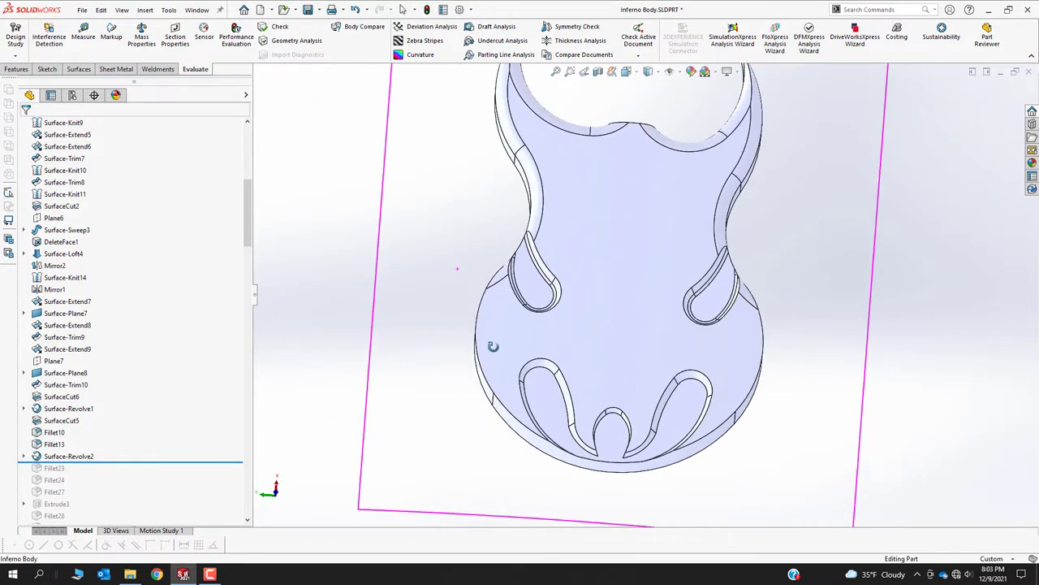
pyautogui.moveTo(197, 462)
pyautogui.mouseDown()
pyautogui.moveTo(197, 508)
pyautogui.moveTo(197, 481)
pyautogui.mouseUp()
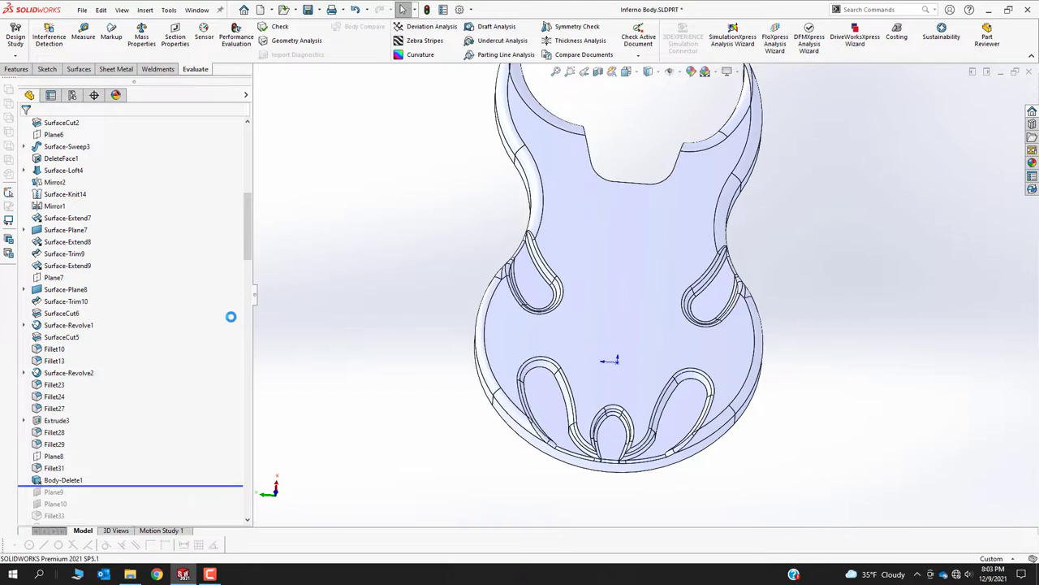
pyautogui.scroll(-4, 111, 483)
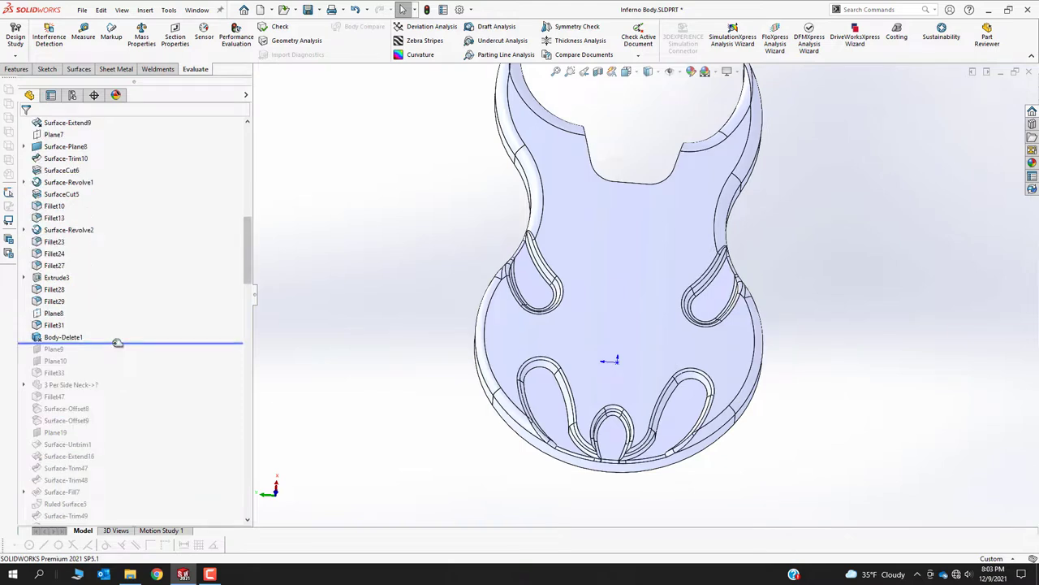
# Step: Roll the history forward past Surface-Loft41 to just after Fillet34, and examine the neck joint and pickup cavities
pyautogui.moveTo(116, 343); pyautogui.dragTo(122, 413)
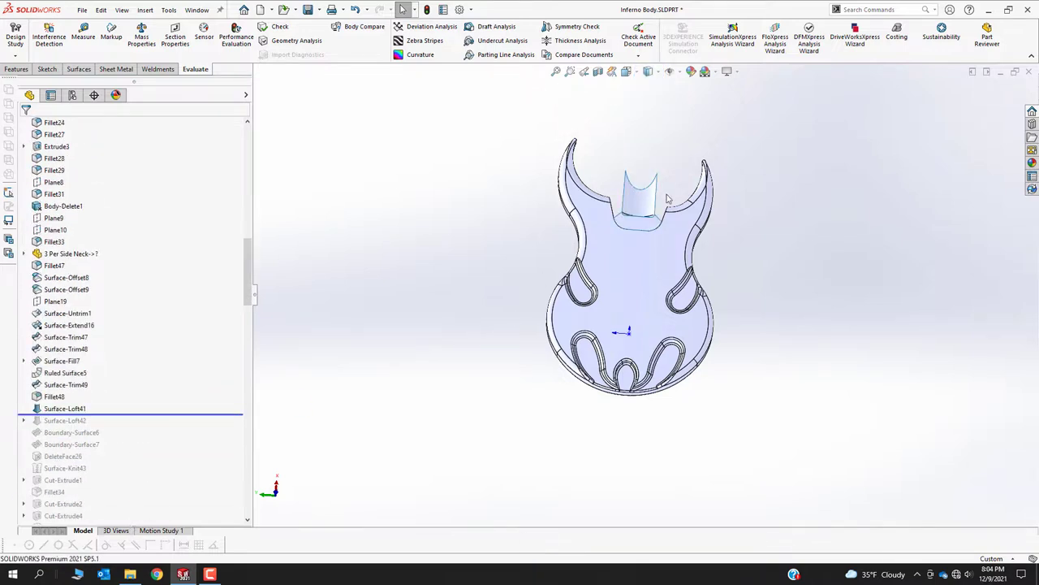
pyautogui.moveTo(633, 227); pyautogui.dragTo(552, 228, button='middle')
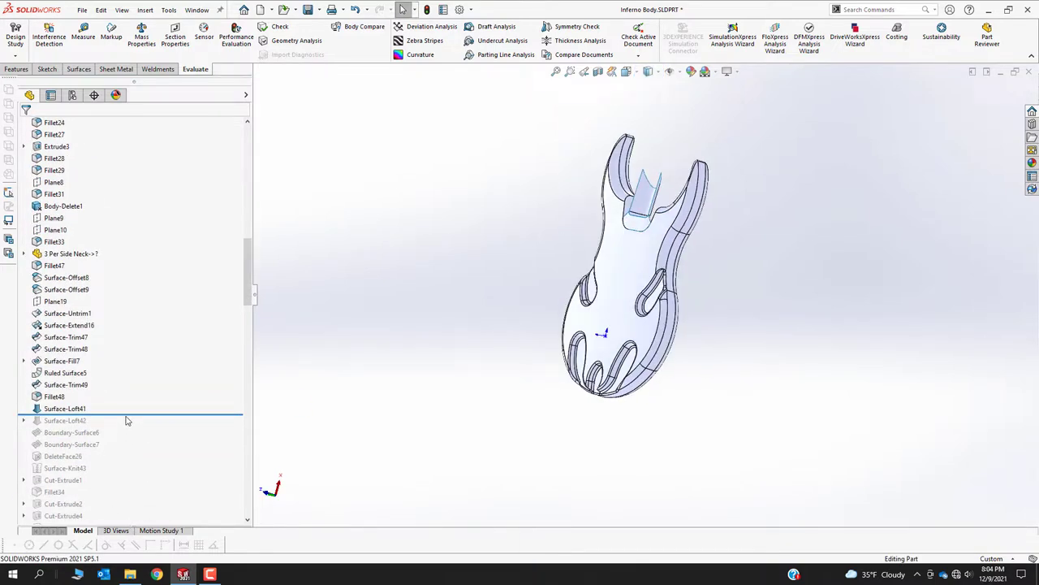
pyautogui.moveTo(126, 415); pyautogui.dragTo(128, 492)
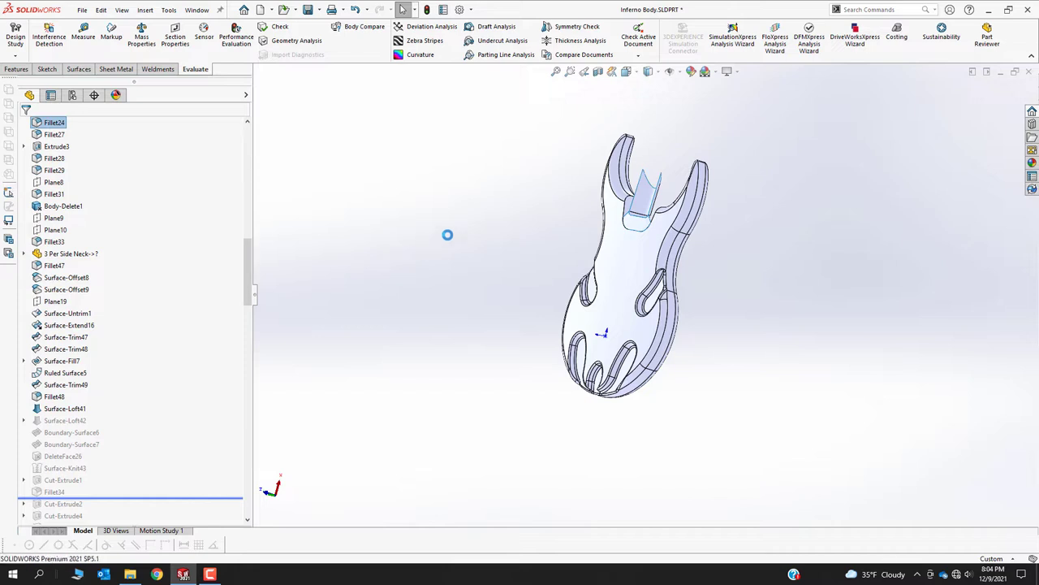
pyautogui.scroll(5, 649, 210)
pyautogui.moveTo(515, 212); pyautogui.dragTo(681, 274, button='middle')
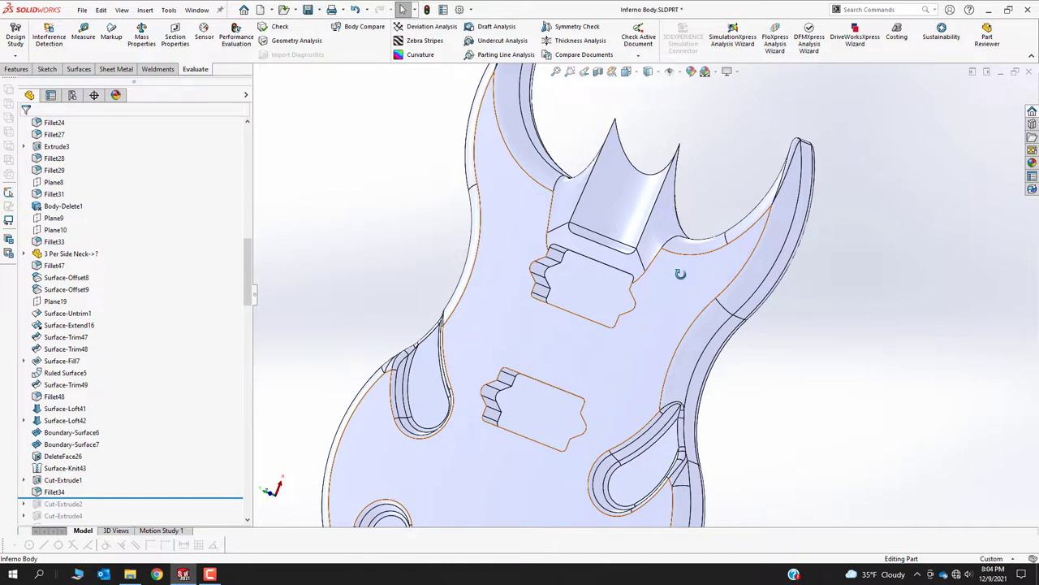
# Step: Roll the history forward through the remaining cut-extrudes to just after Surface-Trim11 and view the whole body
pyautogui.scroll(-7, 114, 357)
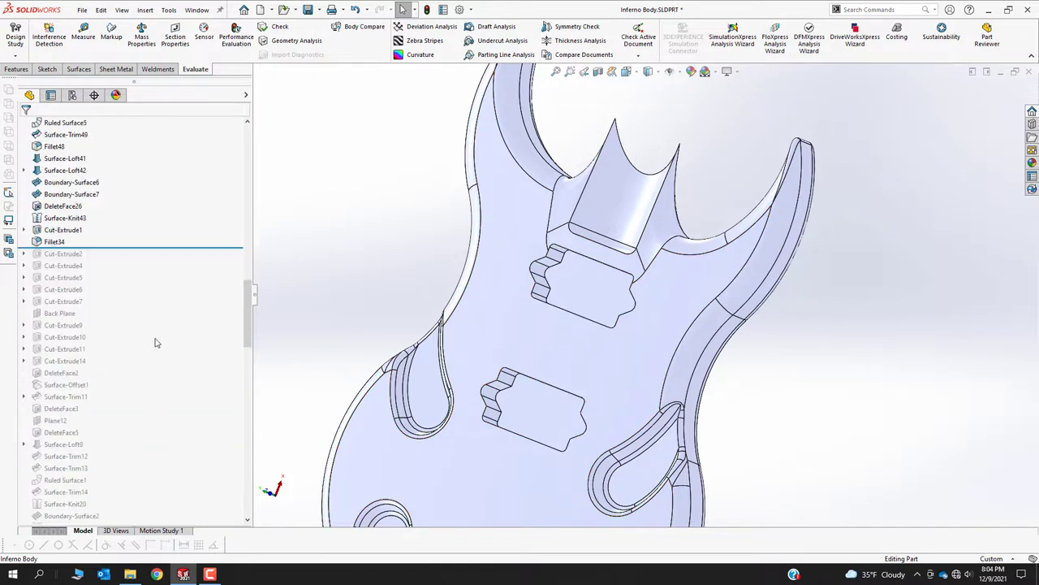
pyautogui.moveTo(116, 245); pyautogui.dragTo(110, 402)
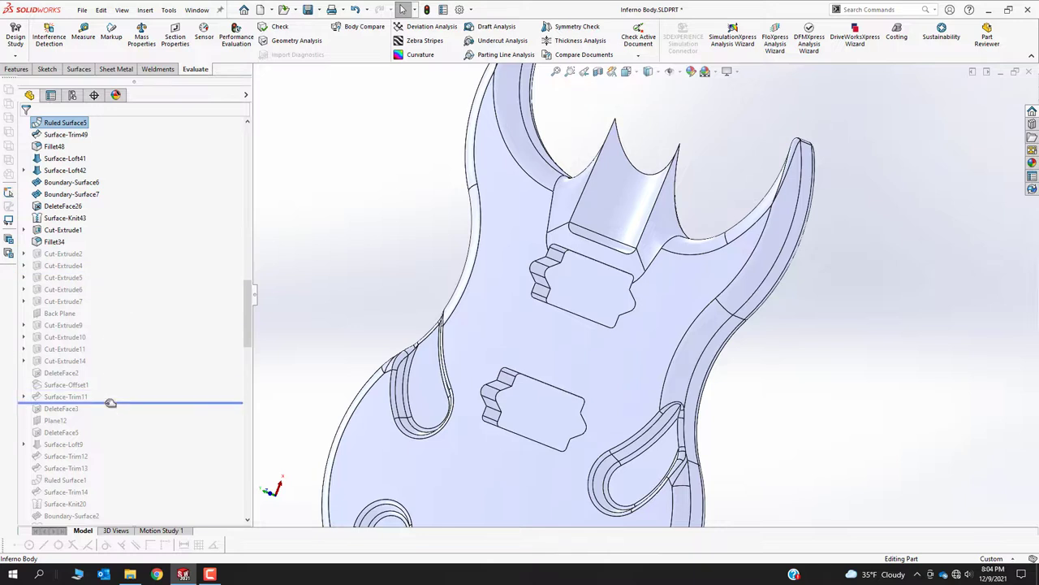
pyautogui.scroll(5, 488, 313)
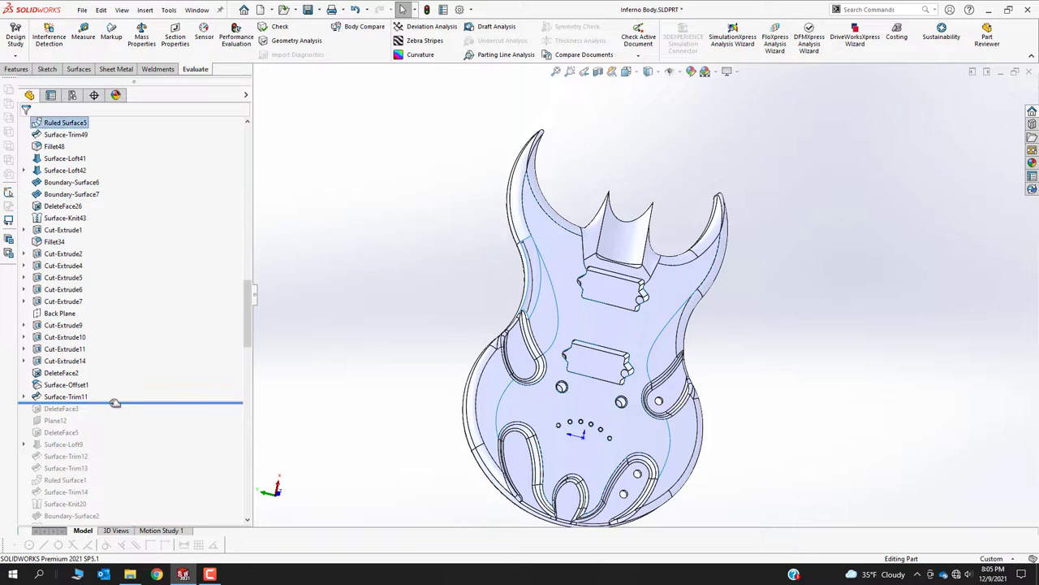
# Step: Roll the history forward past DeleteFace3 to just after Surface-Trim14, and examine the lofted surface near the upper waist
pyautogui.moveTo(116, 401); pyautogui.dragTo(115, 413)
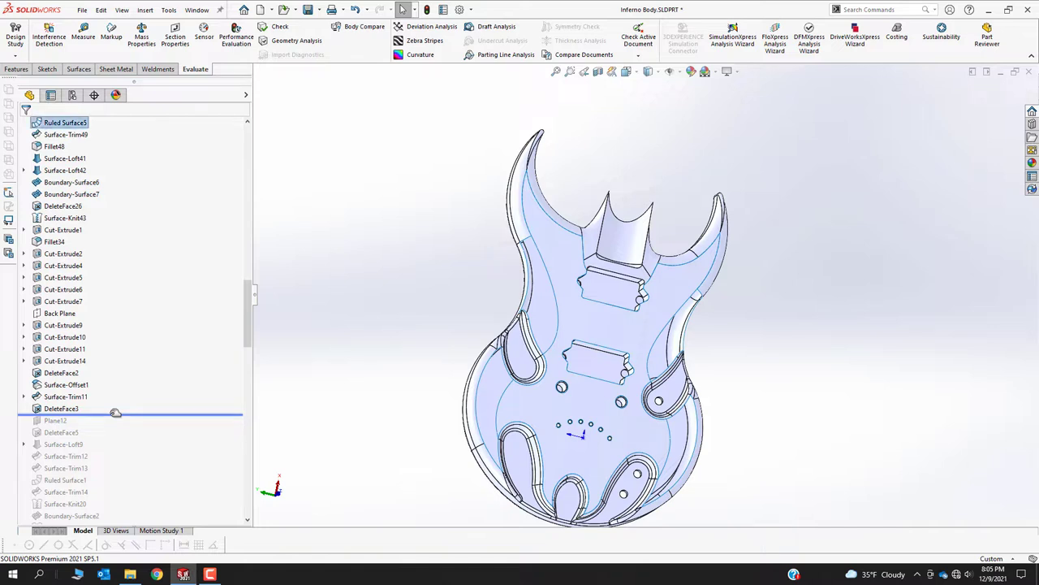
pyautogui.moveTo(115, 413); pyautogui.dragTo(128, 492)
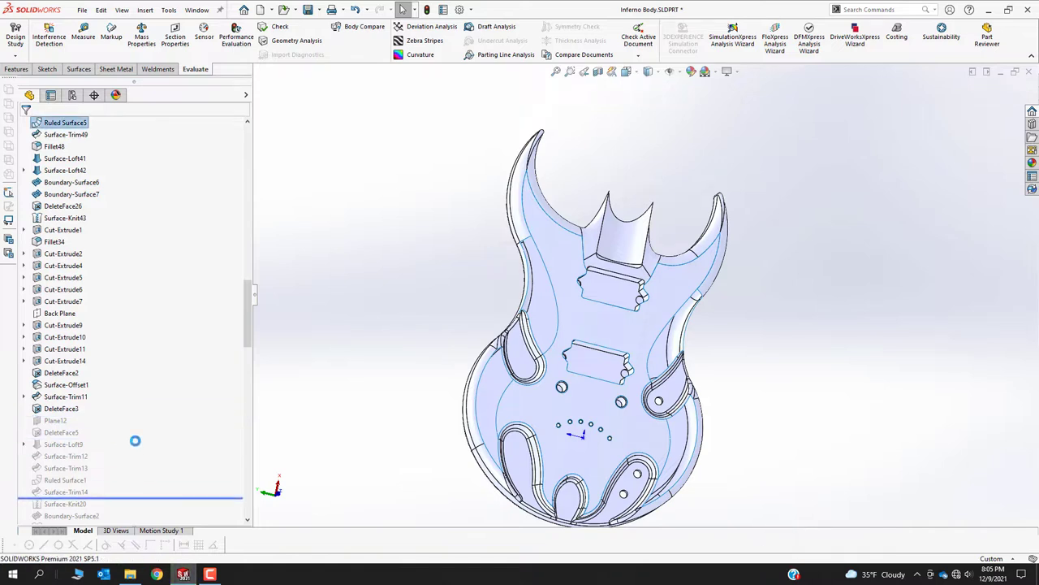
pyautogui.moveTo(425, 395); pyautogui.dragTo(428, 264, button='middle')
pyautogui.scroll(-5, 428, 264)
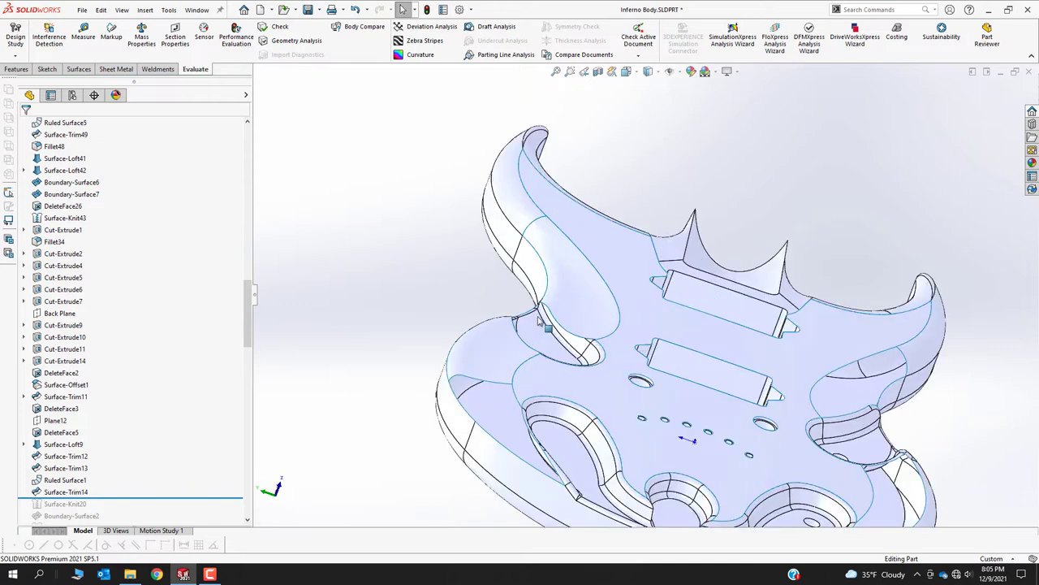
pyautogui.scroll(-4, 117, 494)
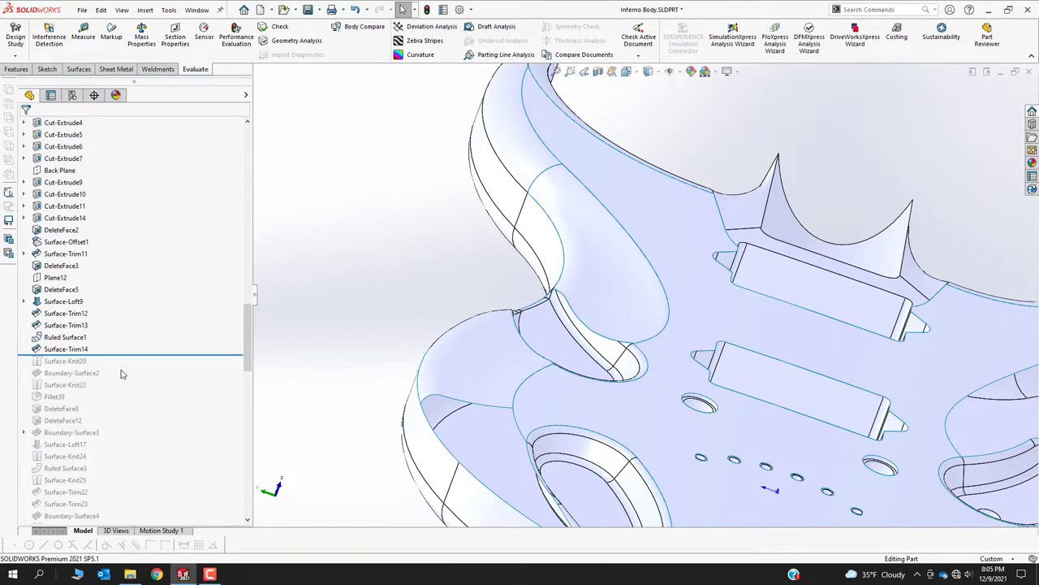
# Step: Roll the history forward to just after Boundary-Surface3 and inspect the contoured surfaces around the opposite waist scoop
pyautogui.moveTo(122, 361); pyautogui.dragTo(124, 436)
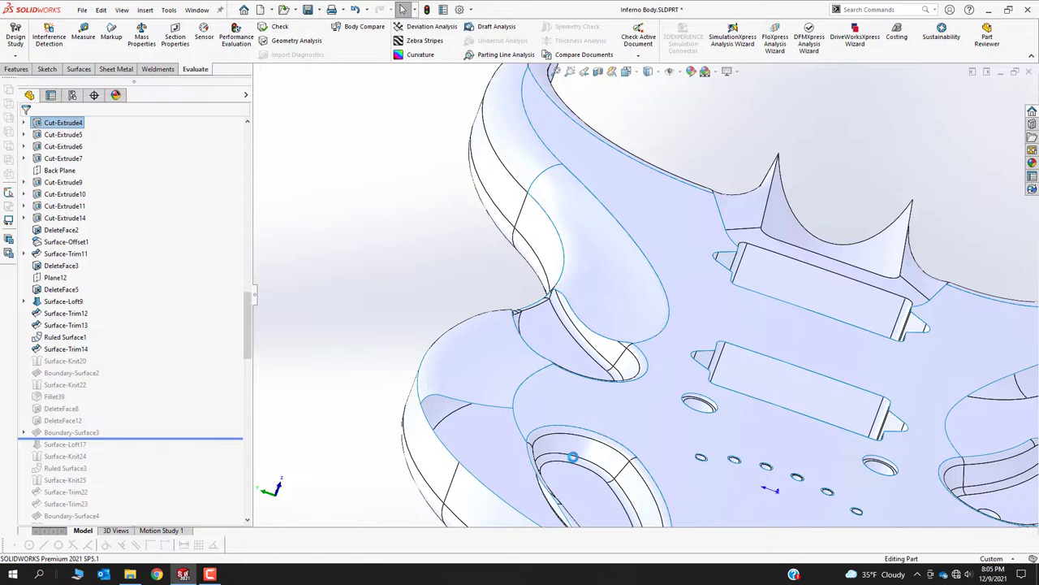
pyautogui.scroll(5, 687, 436)
pyautogui.scroll(-5, 731, 298)
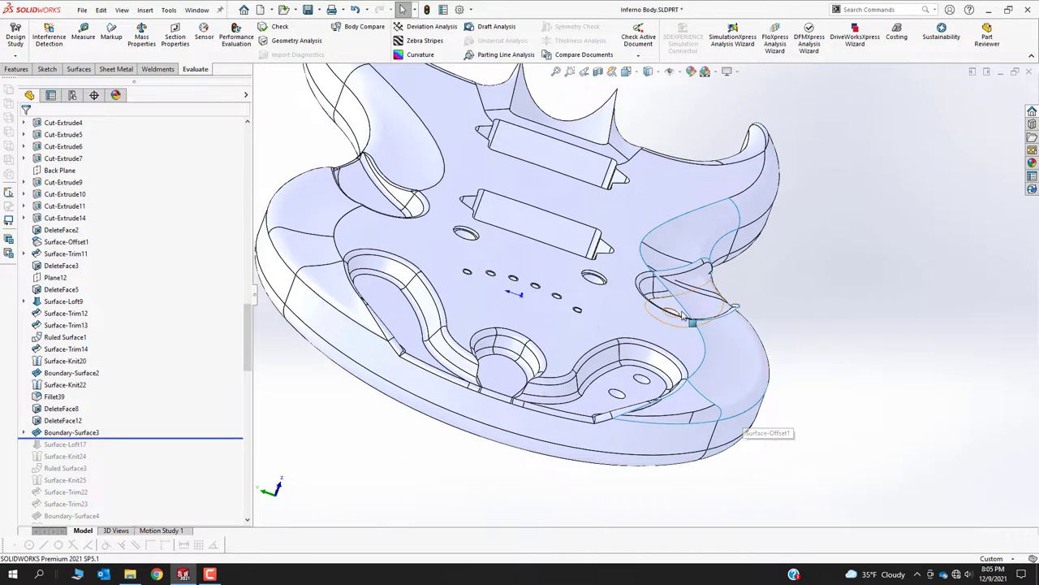
# Step: Roll the history forward past Surface-Knit26 to just after Surface-Fill6, and view the filleted body from the side
pyautogui.moveTo(110, 440); pyautogui.dragTo(138, 404)
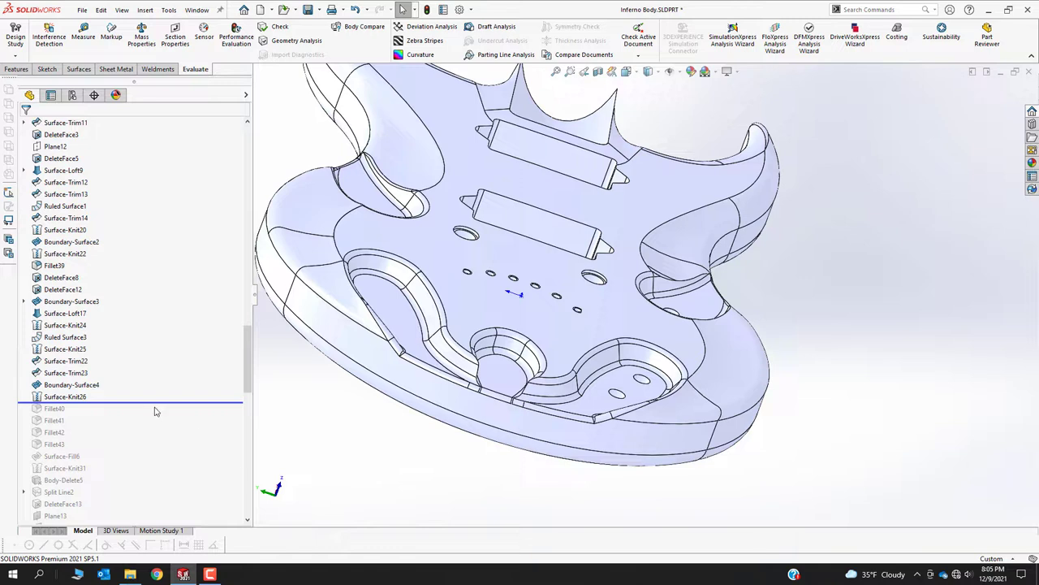
pyautogui.moveTo(156, 402); pyautogui.dragTo(171, 427)
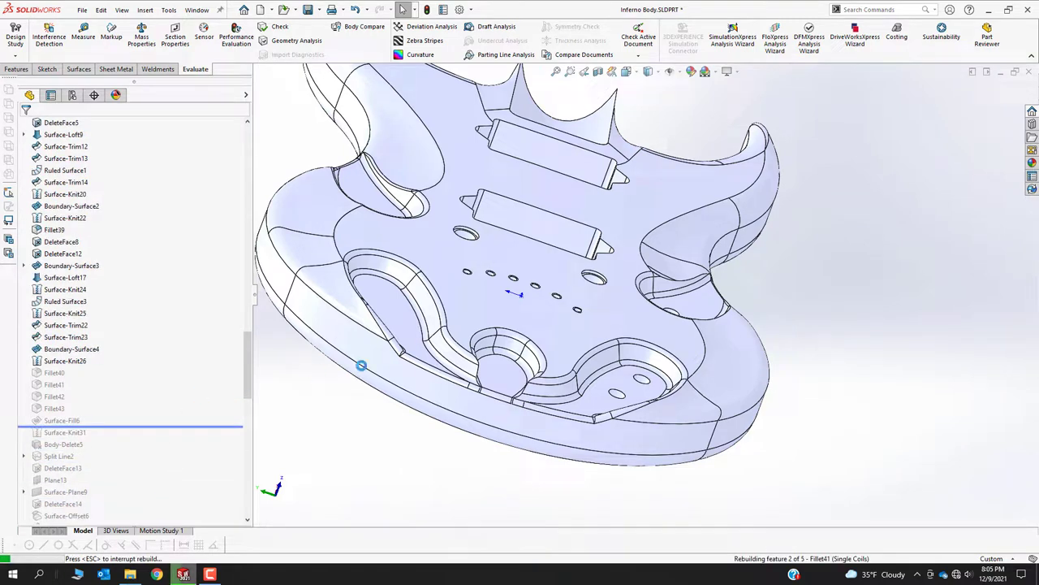
pyautogui.moveTo(413, 330)
pyautogui.mouseDown(button='middle')
pyautogui.moveTo(582, 340)
pyautogui.moveTo(484, 376)
pyautogui.moveTo(554, 328)
pyautogui.mouseUp(button='middle')
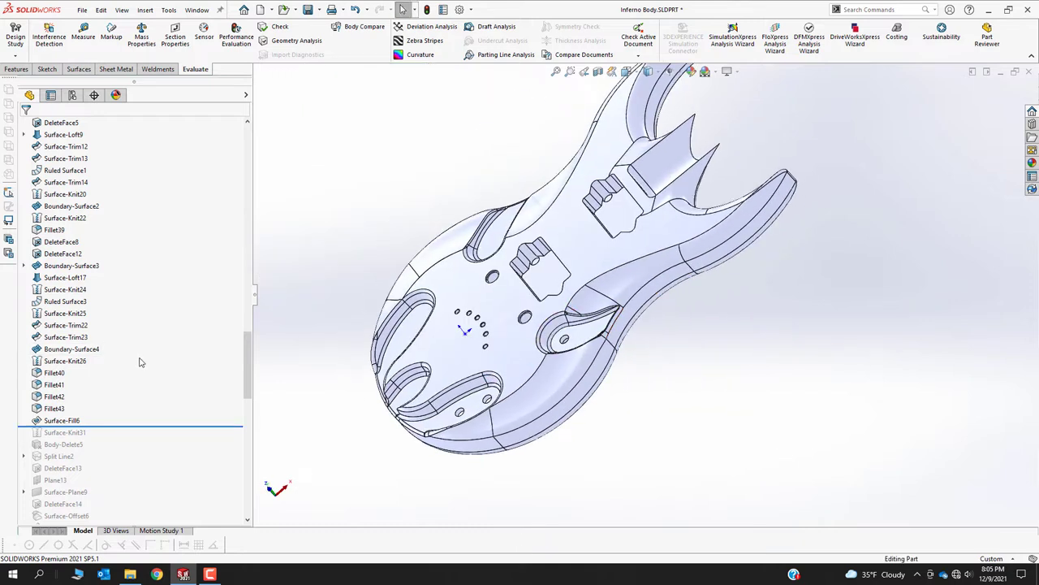
# Step: Roll the history forward to just after DeleteFace16 and examine the opened bridge area with its string-hole tubes up close
pyautogui.moveTo(132, 425); pyautogui.dragTo(128, 398)
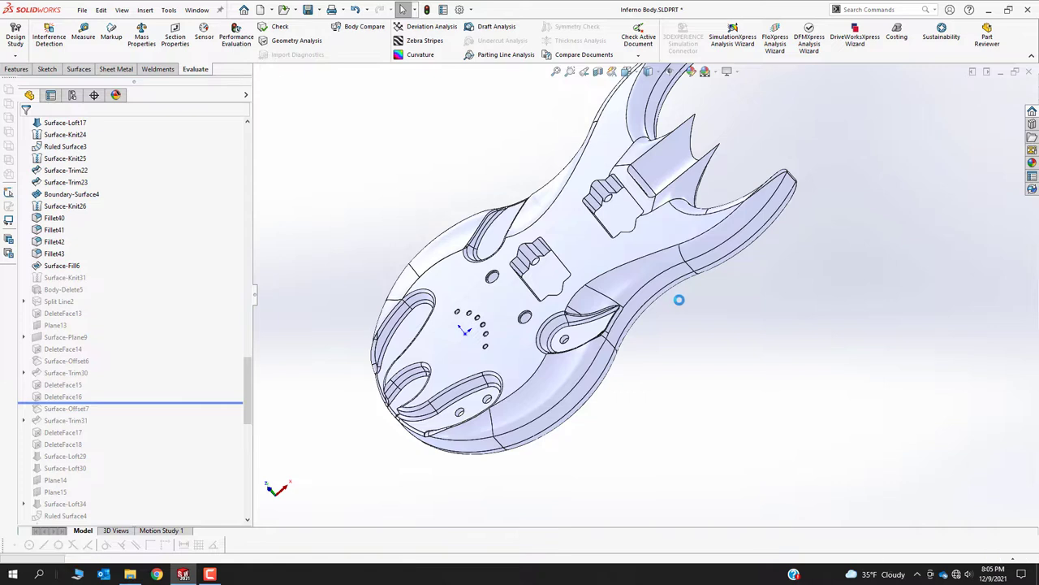
pyautogui.moveTo(601, 336); pyautogui.dragTo(493, 263, button='middle')
pyautogui.scroll(-6, 493, 263)
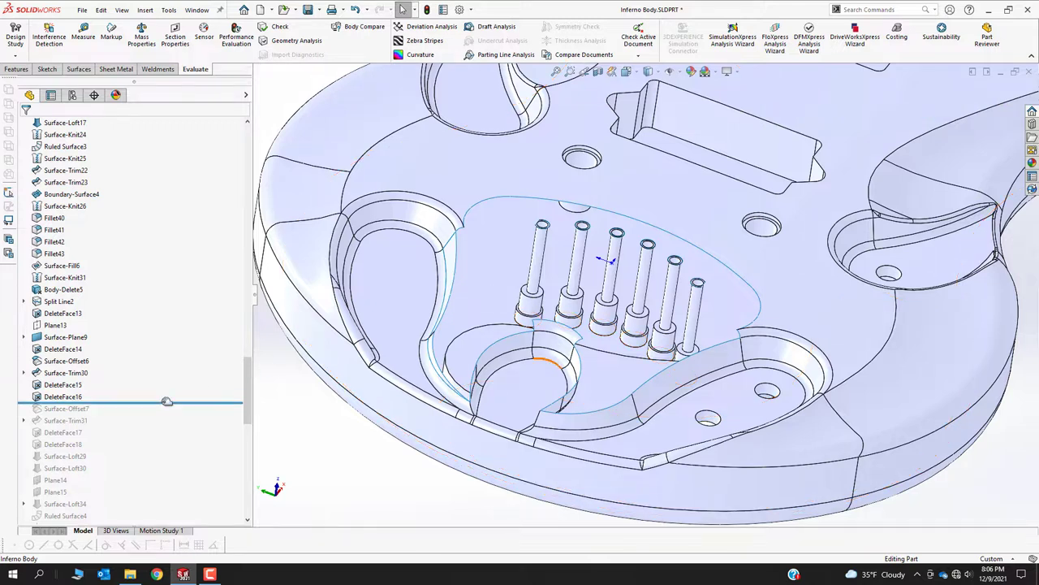
# Step: Roll the history forward to just after Ruled Surface4 and open that feature's definition to examine its selected edge at the end string hole
pyautogui.moveTo(168, 402); pyautogui.dragTo(162, 452)
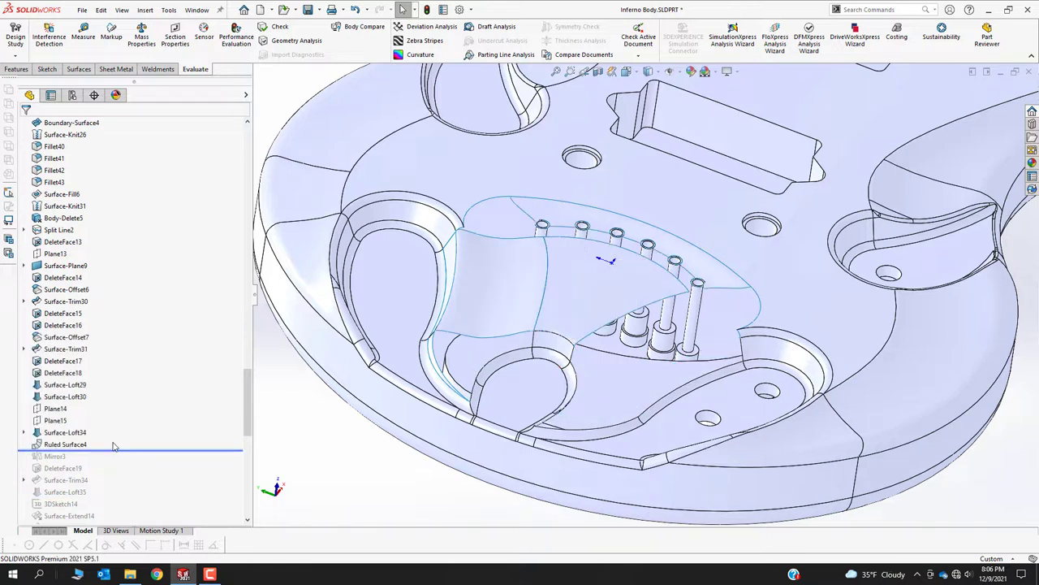
pyautogui.click(69, 444)
pyautogui.scroll(5, 566, 314)
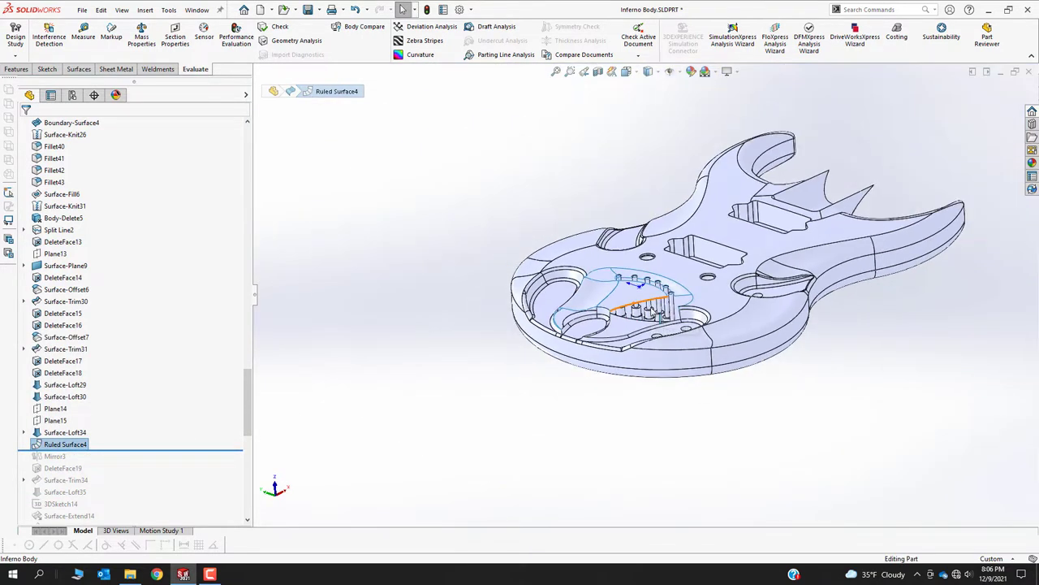
pyautogui.rightClick(57, 446)
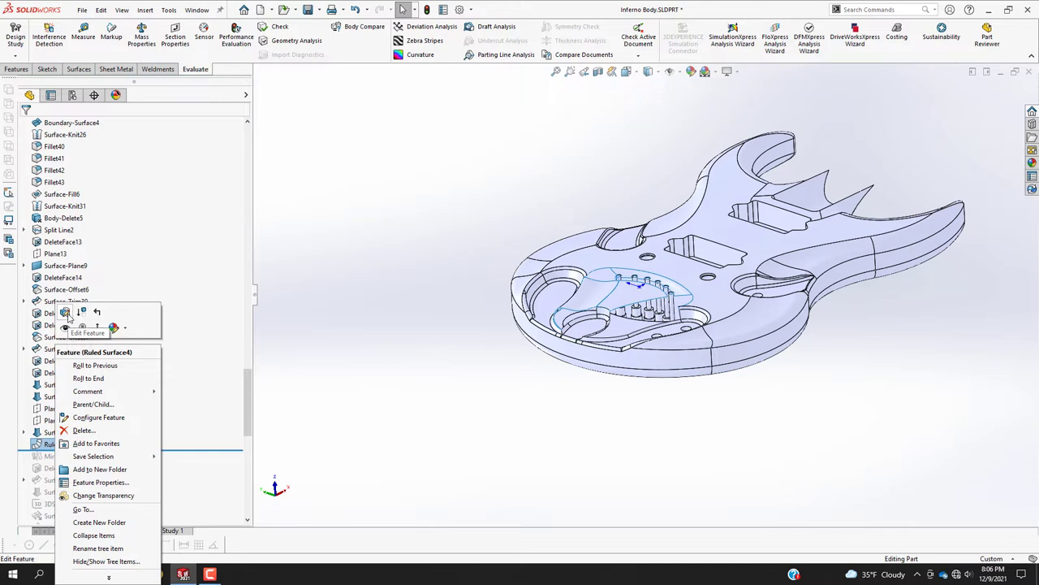
pyautogui.click(70, 307)
pyautogui.scroll(-10, 619, 281)
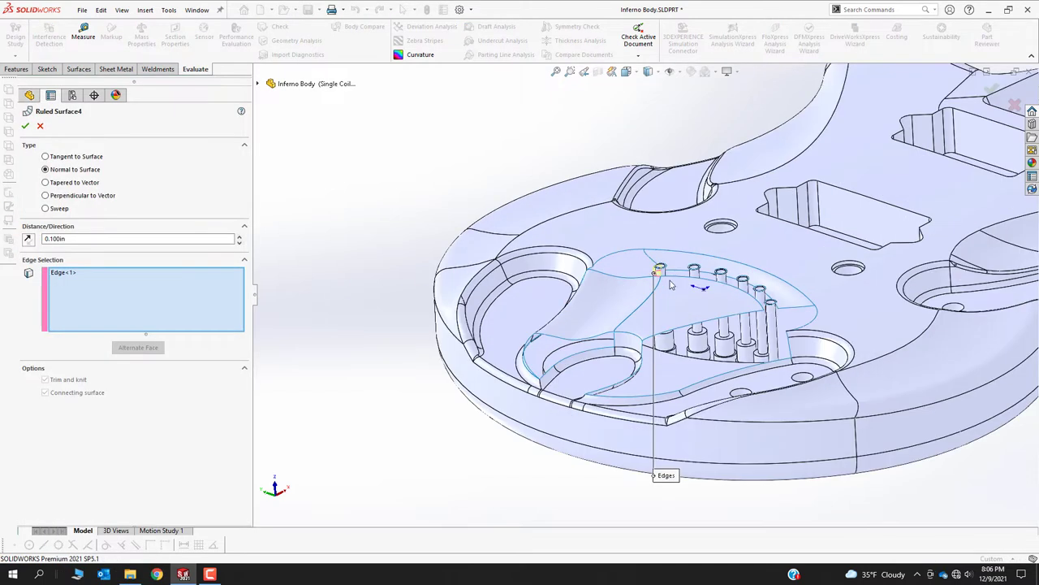
pyautogui.moveTo(580, 261); pyautogui.dragTo(614, 286, button='middle')
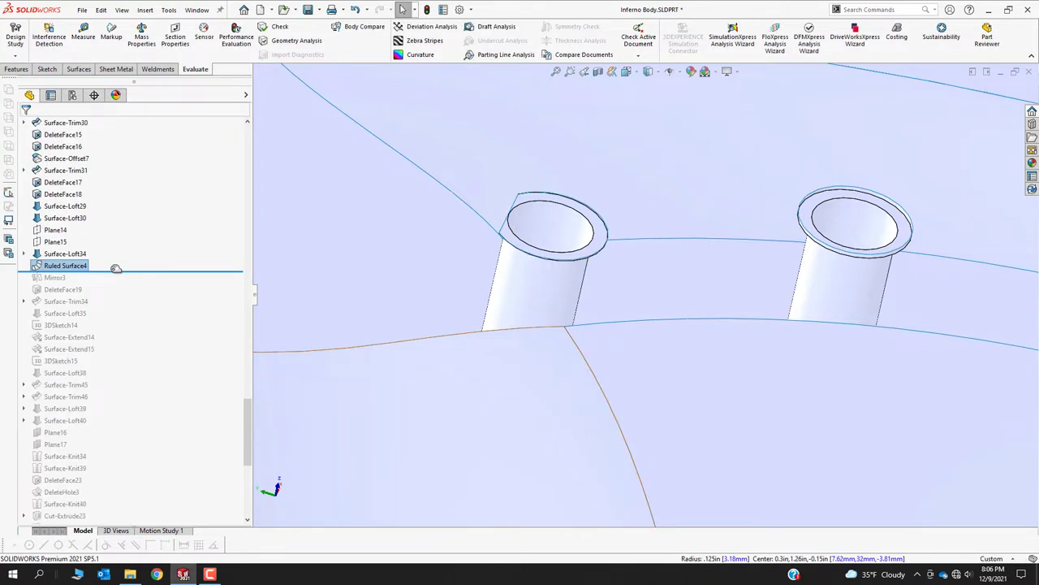
# Step: Roll the history forward past Surface-Extend15 to just after Cut-Extrude24, and view the body from the back
pyautogui.moveTo(118, 271); pyautogui.dragTo(122, 353)
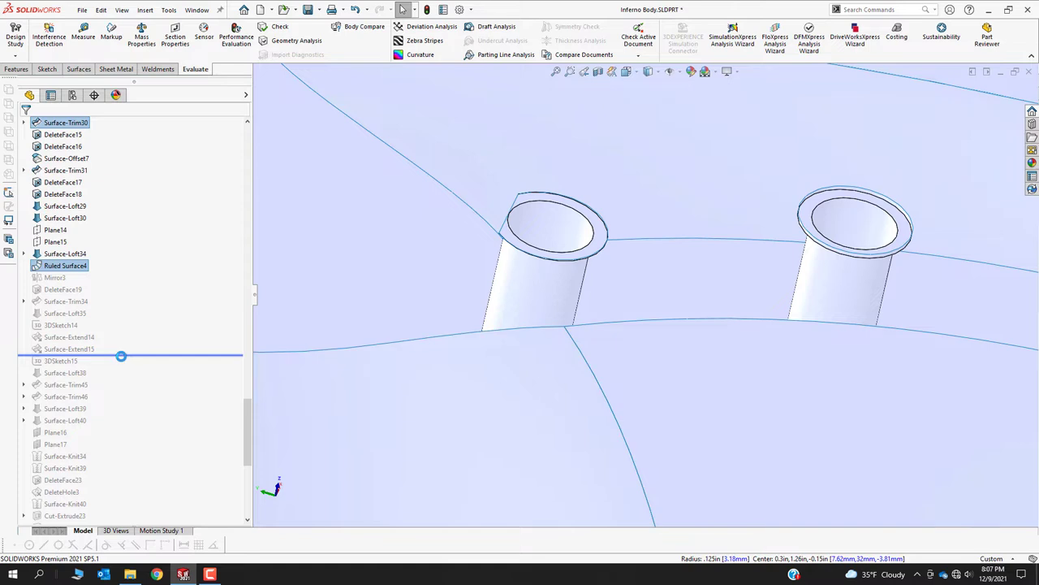
pyautogui.press('f')
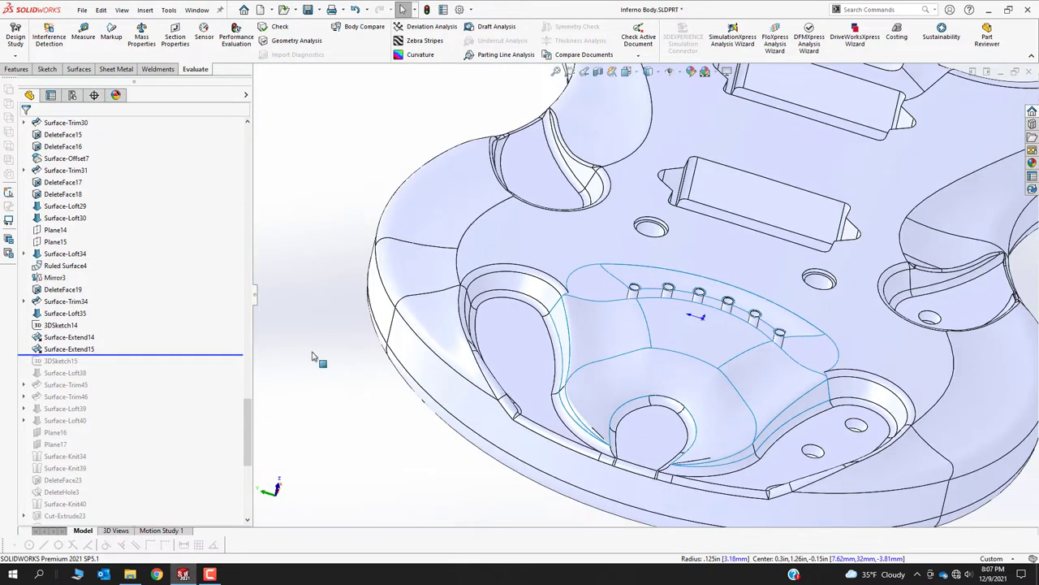
pyautogui.moveTo(145, 354); pyautogui.dragTo(130, 510)
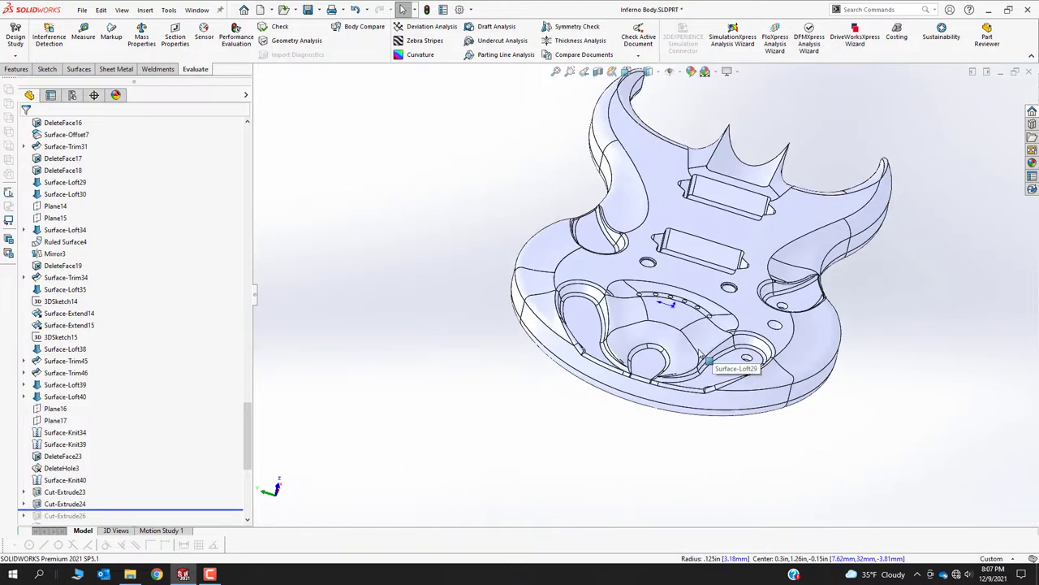
pyautogui.moveTo(698, 350); pyautogui.dragTo(389, 325, button='middle')
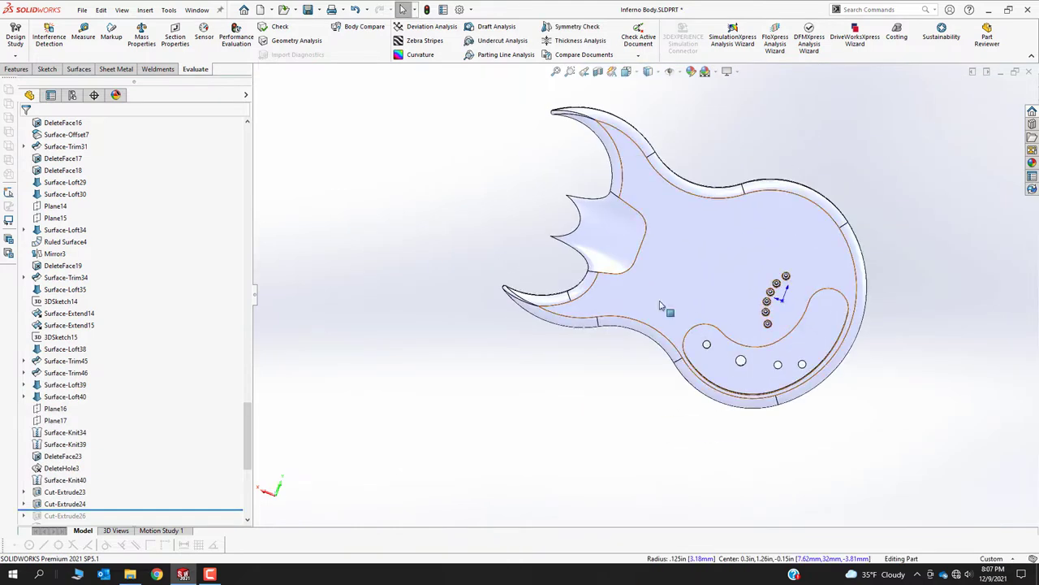
# Step: Roll the history forward to just after Cut-Extrude31 and examine the Boundary-Surface5 contour on the back of the body
pyautogui.scroll(-8, 88, 289)
pyautogui.moveTo(112, 236); pyautogui.dragTo(102, 429)
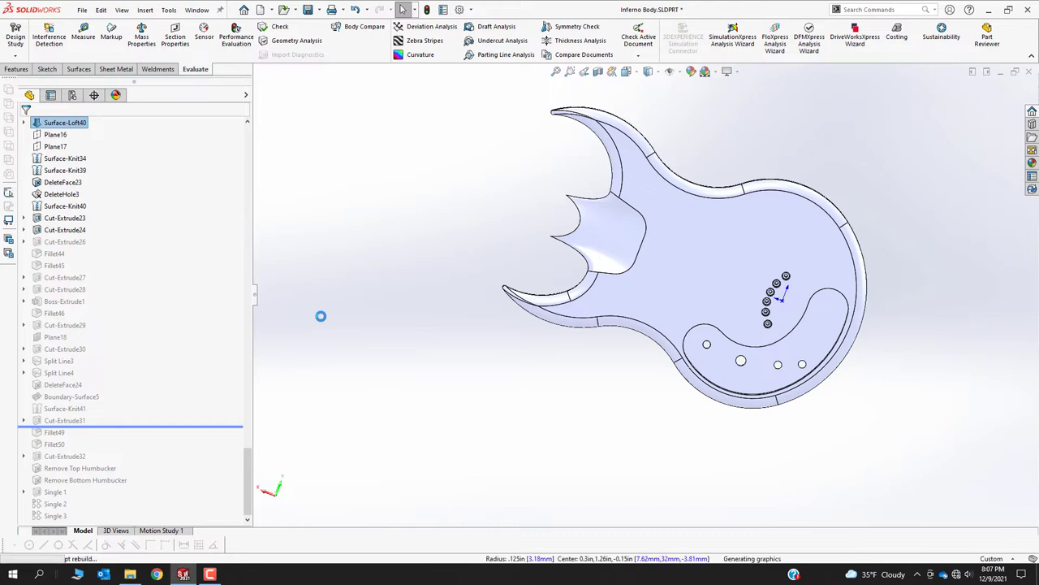
pyautogui.click(807, 215)
pyautogui.moveTo(806, 215); pyautogui.dragTo(640, 171, button='middle')
pyautogui.scroll(-5, 662, 203)
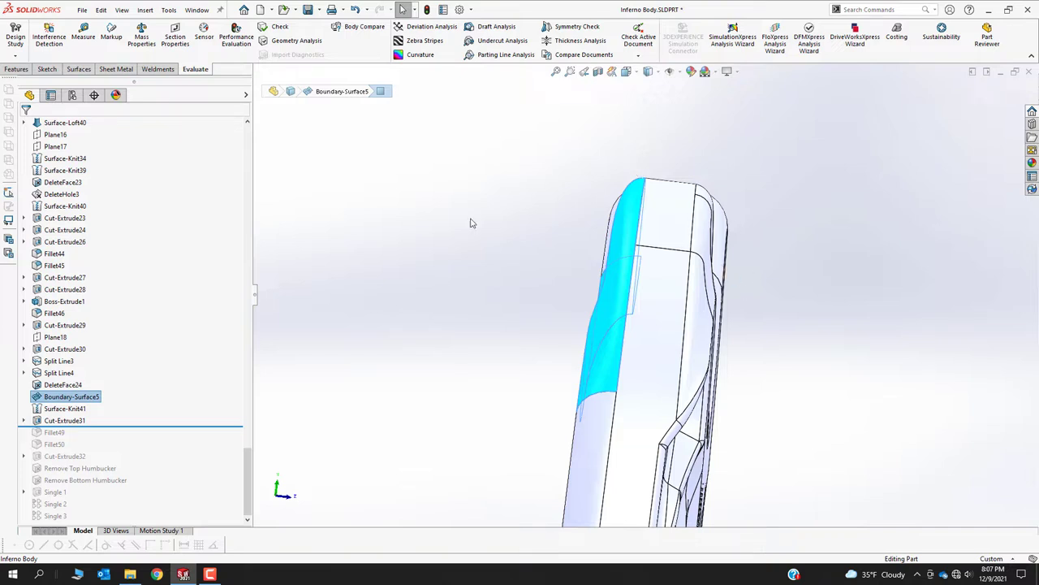
pyautogui.moveTo(617, 192); pyautogui.dragTo(292, 371, button='middle')
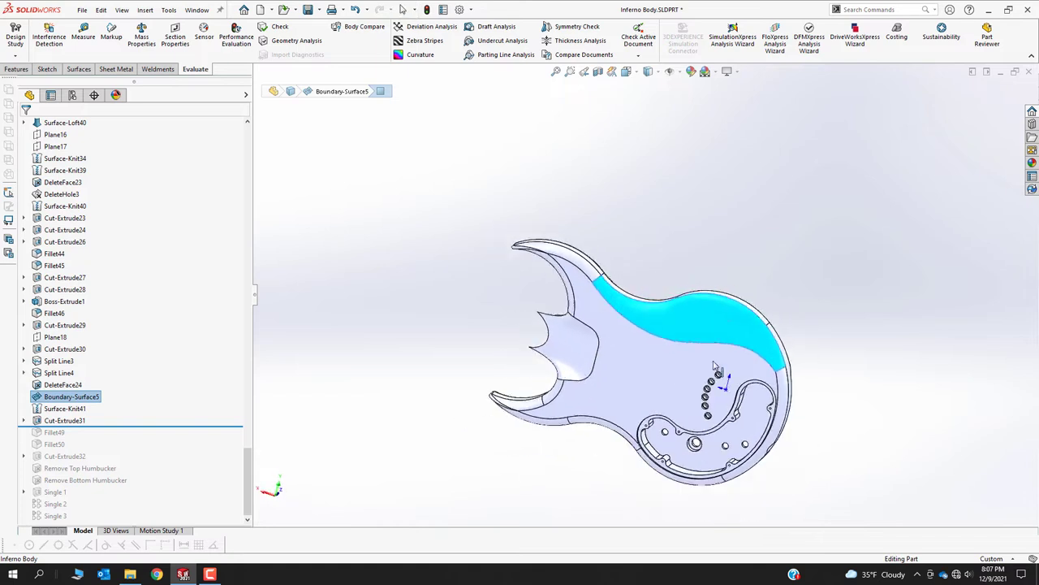
# Step: Roll the history forward to the end of the feature tree and view the finished body from the front and back
pyautogui.moveTo(143, 428); pyautogui.dragTo(138, 528)
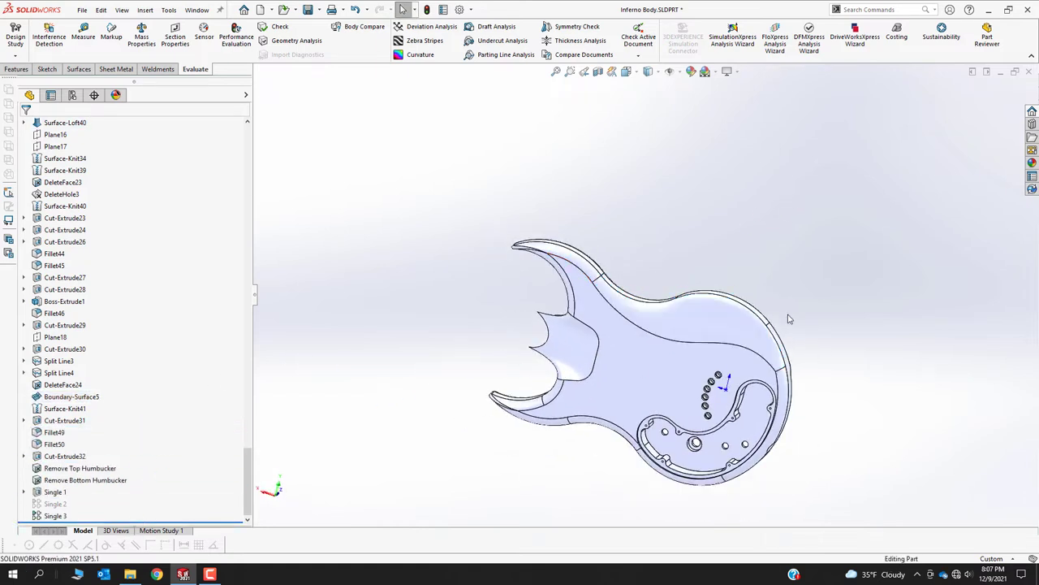
pyautogui.moveTo(748, 223); pyautogui.dragTo(583, 325, button='middle')
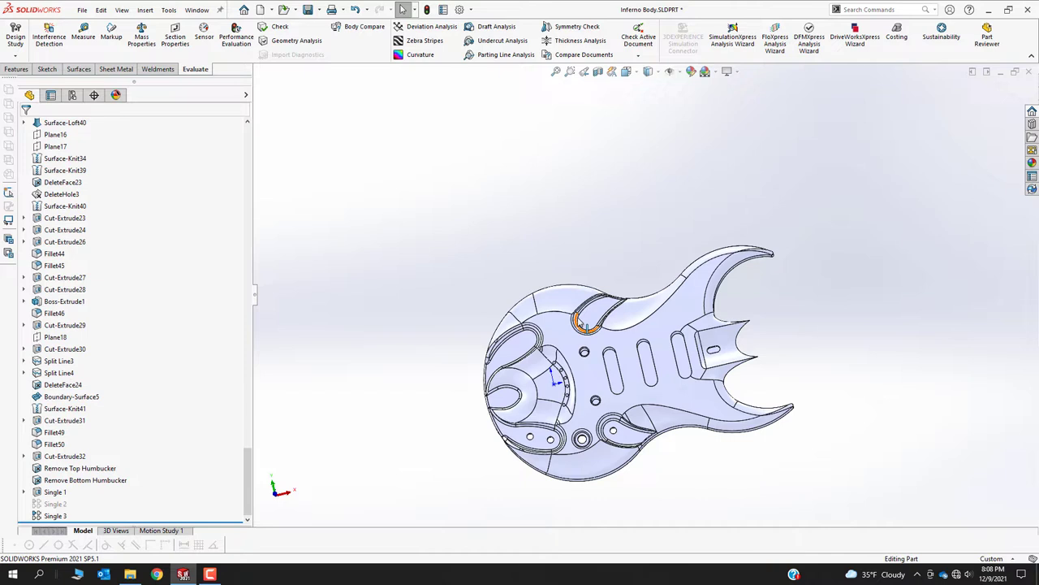
pyautogui.moveTo(583, 324); pyautogui.dragTo(526, 581, button='middle')
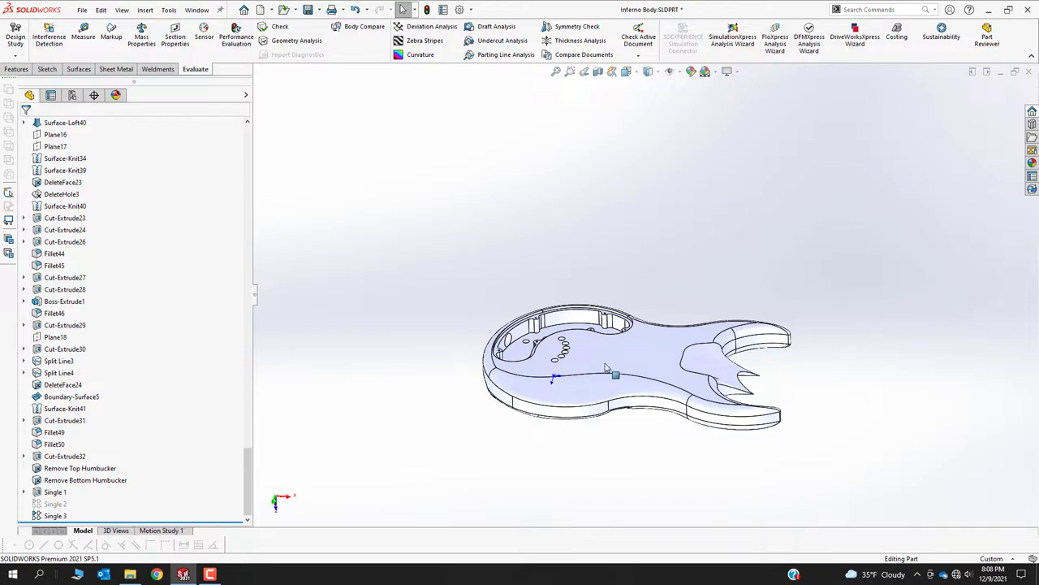
# Step: Close the Inferno Body part
pyautogui.click(82, 10)
pyautogui.click(96, 79)
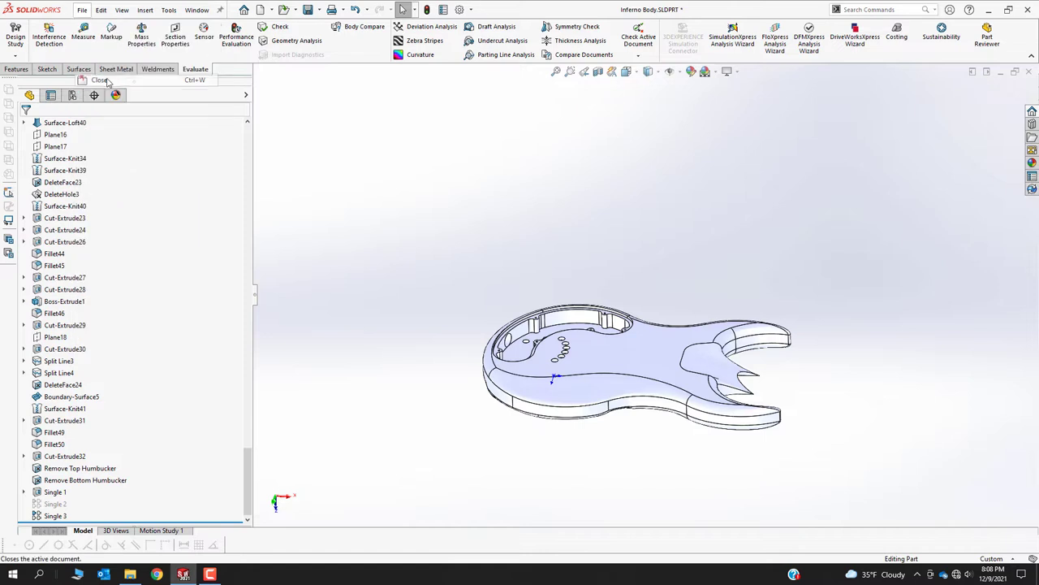
pyautogui.click(497, 294)
# Step: Open New Havoc Solid Body Fixture.SLDPRT from the Havoc folder under Guitar > Tooling
pyautogui.click(82, 9)
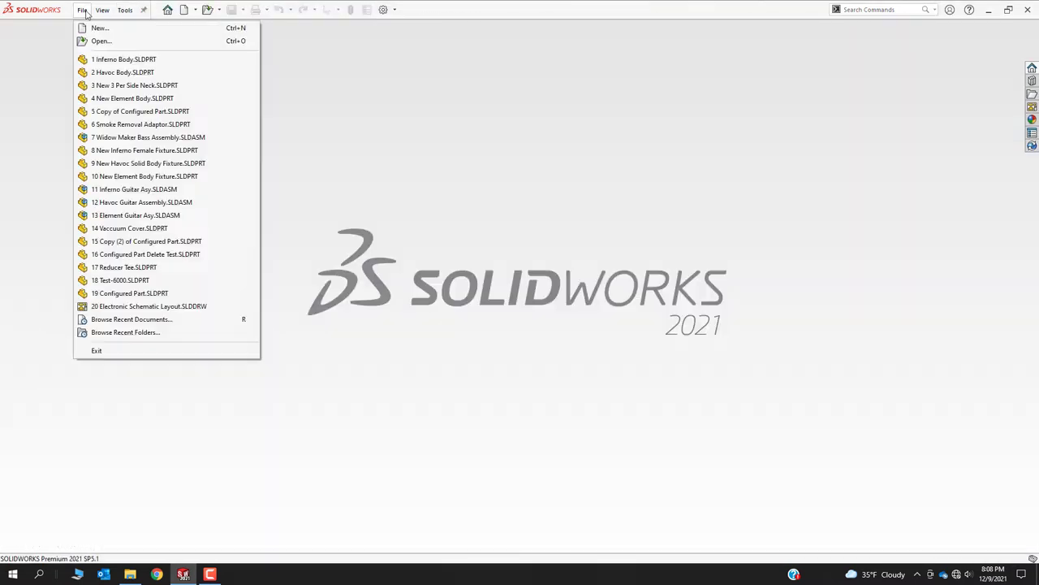
pyautogui.click(102, 40)
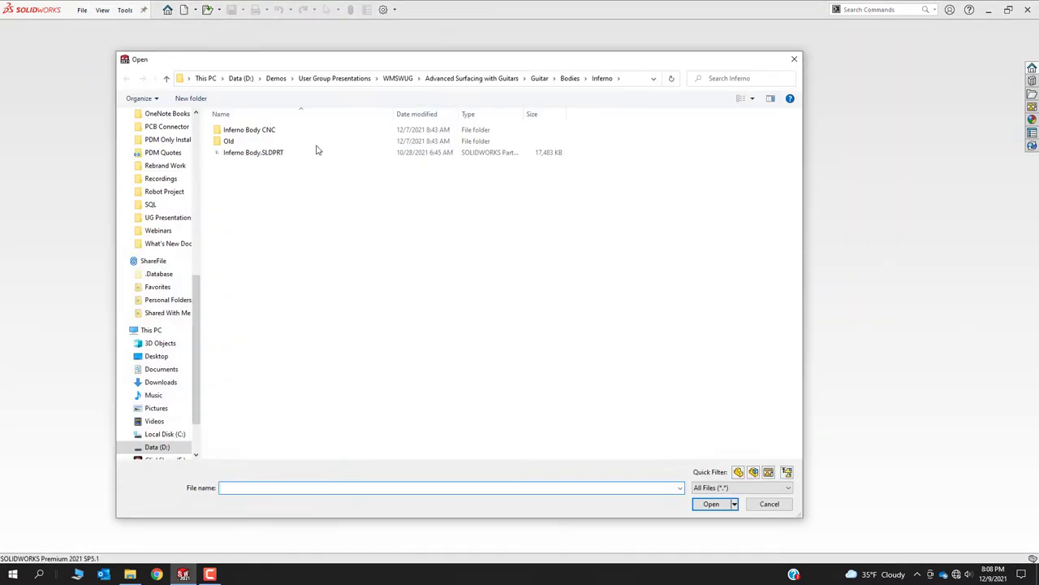
pyautogui.click(540, 78)
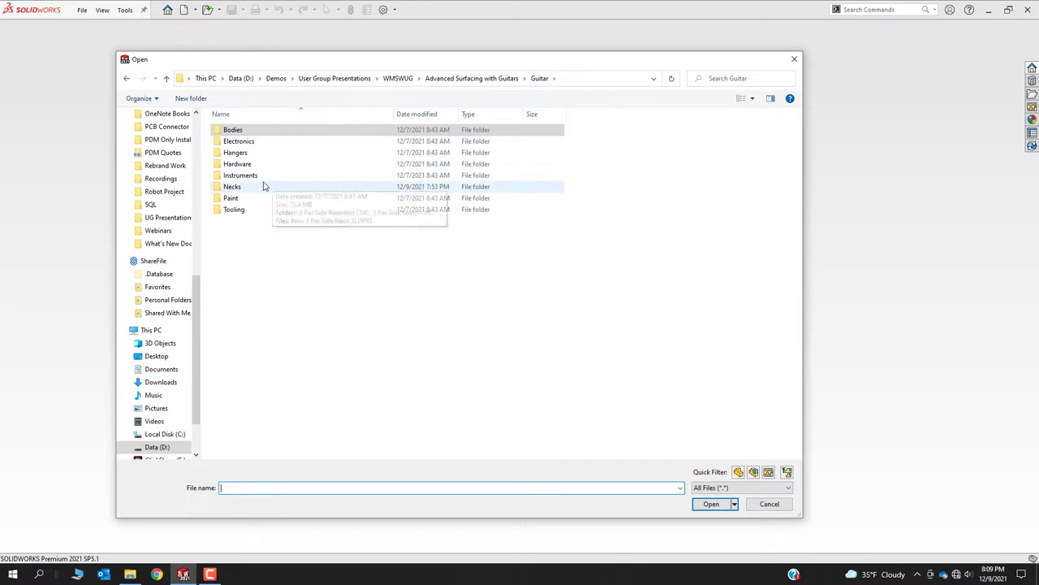
pyautogui.click(243, 211)
pyautogui.doubleClick(243, 210)
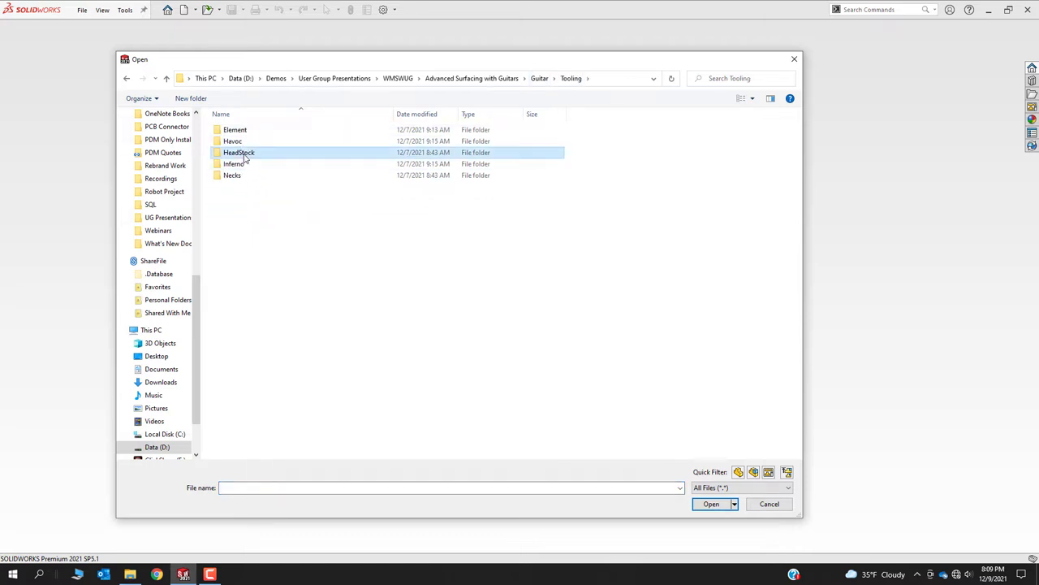
pyautogui.doubleClick(235, 141)
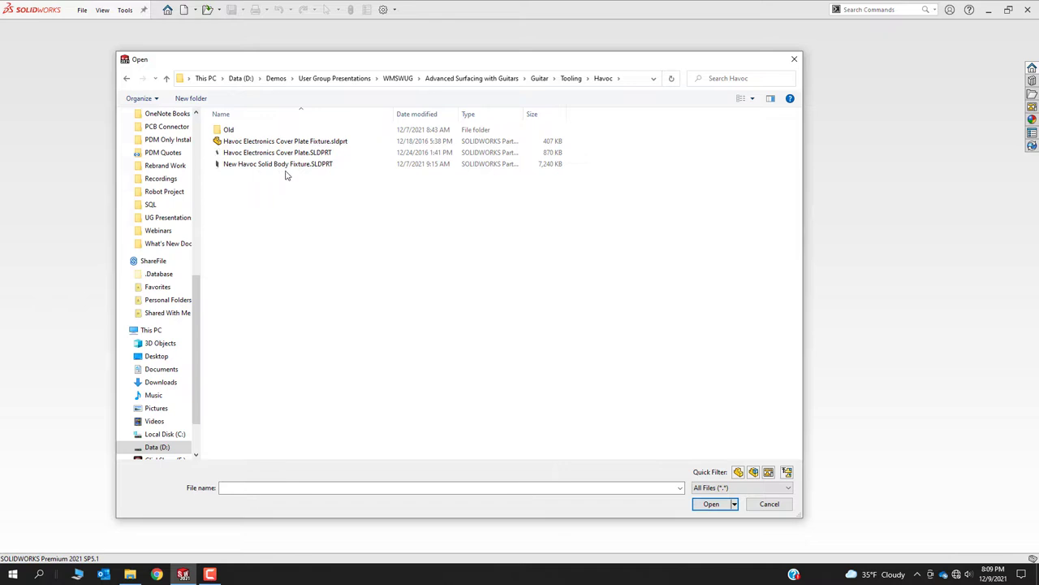
pyautogui.click(308, 163)
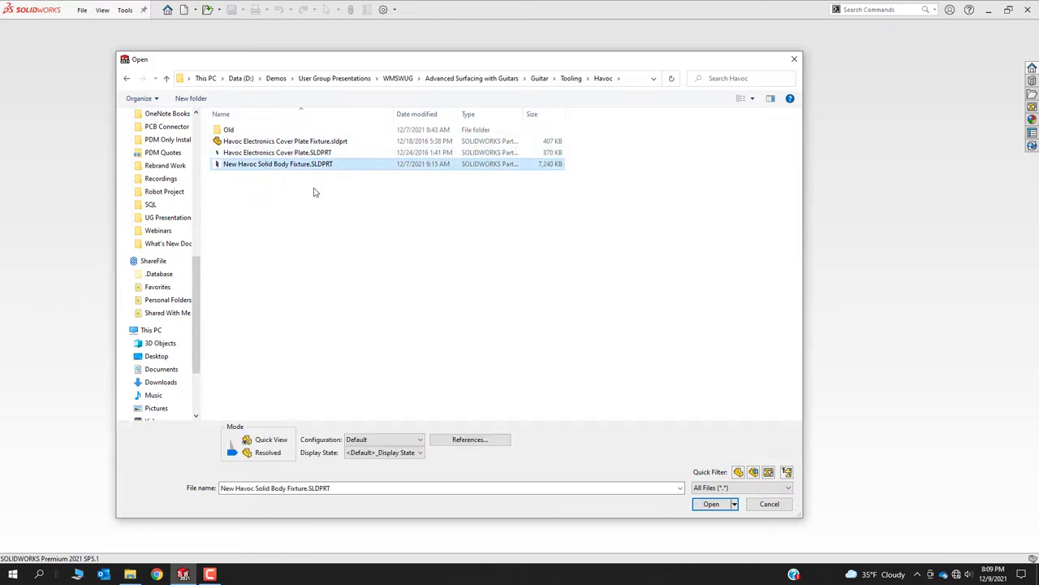
pyautogui.click(710, 504)
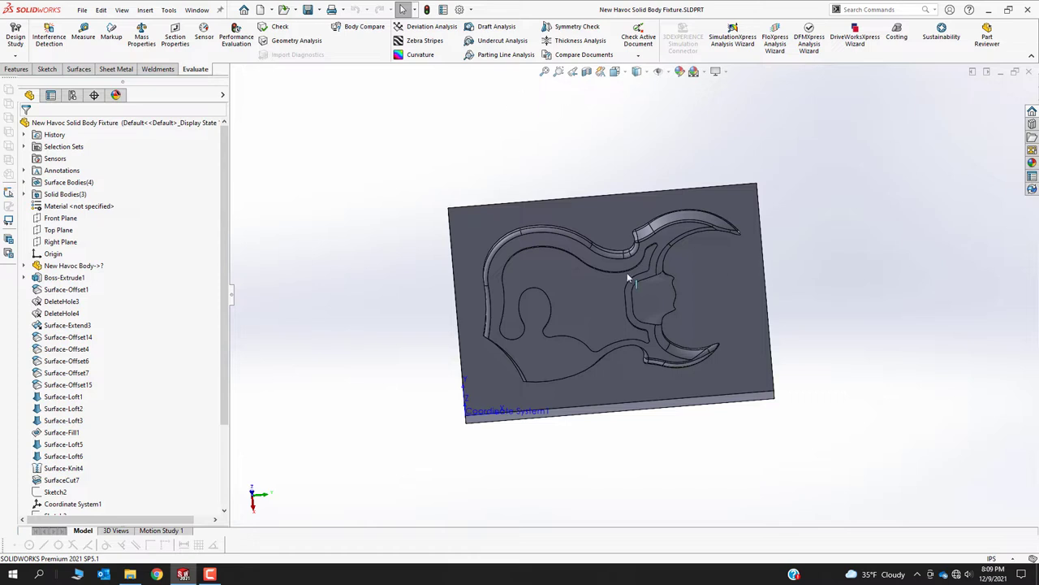
# Step: View the fixture's body cavity, roll the history back to just after the inserted New Havoc Body, and highlight that inserted part
pyautogui.moveTo(627, 272); pyautogui.dragTo(499, 311, button='middle')
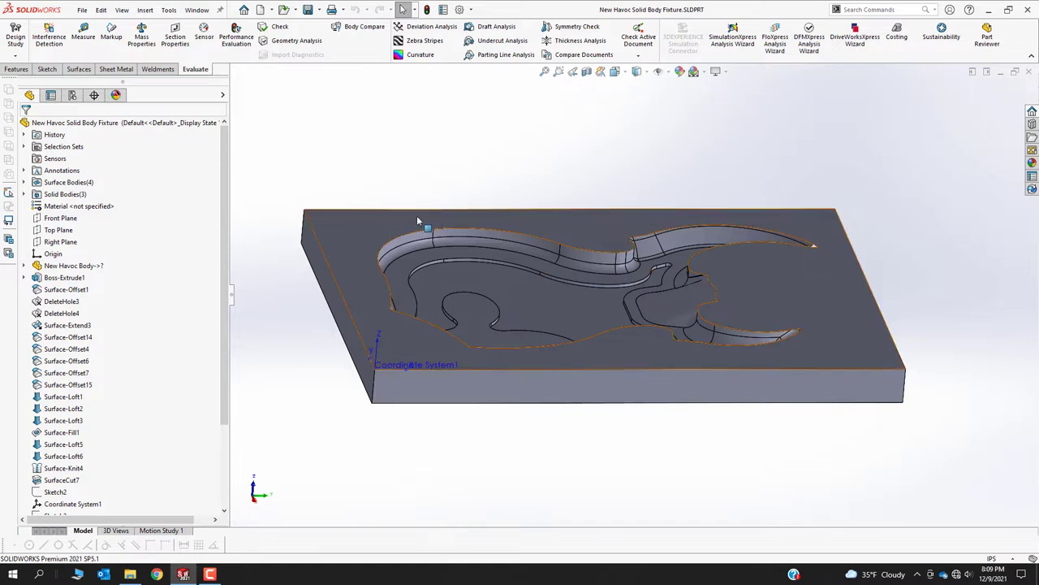
pyautogui.scroll(-3, 138, 398)
pyautogui.moveTo(101, 508); pyautogui.dragTo(144, 170)
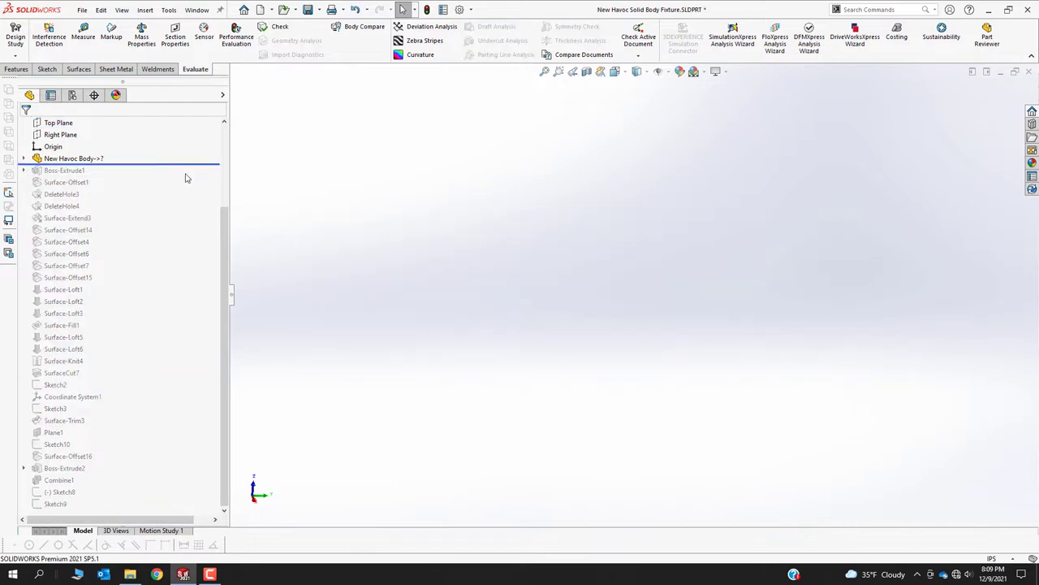
pyautogui.click(89, 159)
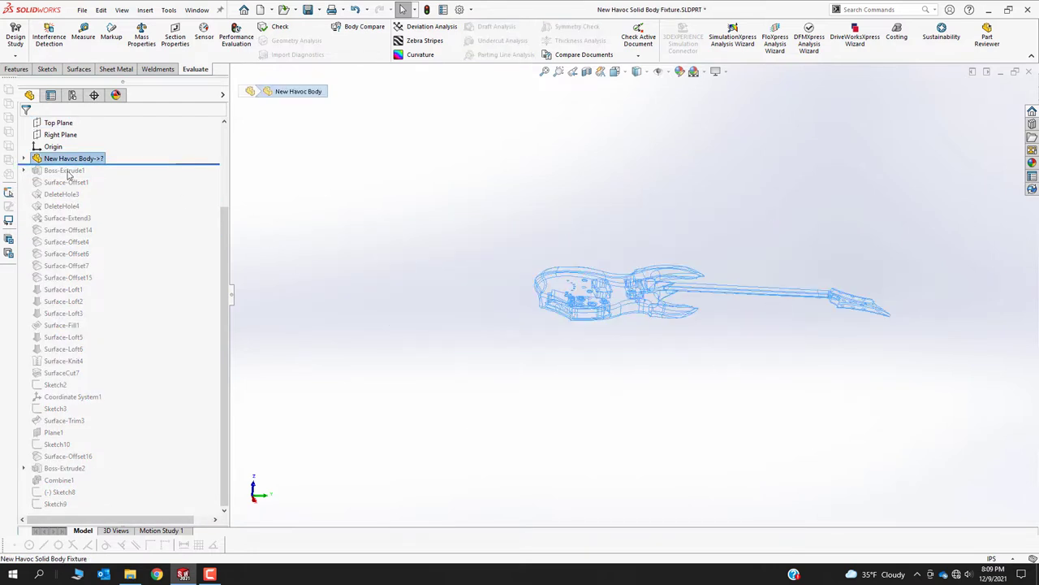
# Step: Roll the history forward past Surface-Offset1 to just after DeleteHole3, and highlight the DeleteHole3 surface body up close
pyautogui.moveTo(119, 163); pyautogui.dragTo(118, 186)
pyautogui.click(77, 183)
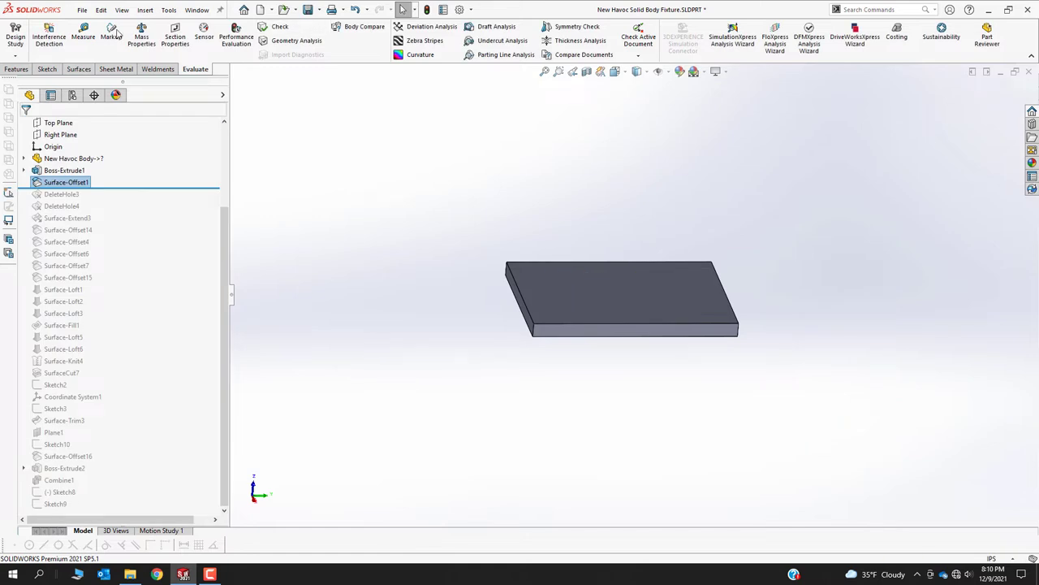
pyautogui.moveTo(138, 190); pyautogui.dragTo(139, 200)
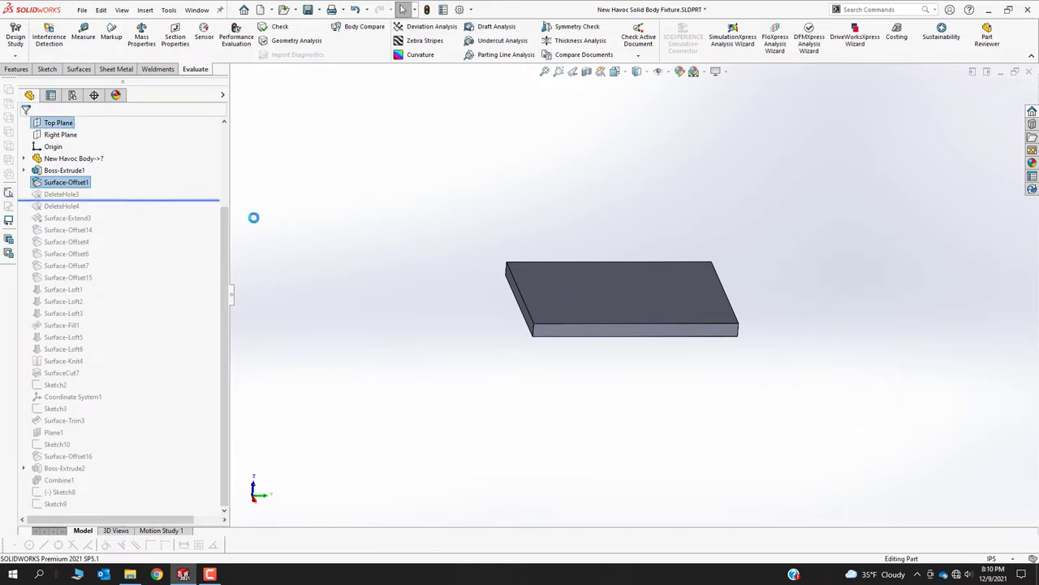
pyautogui.scroll(5, 75, 187)
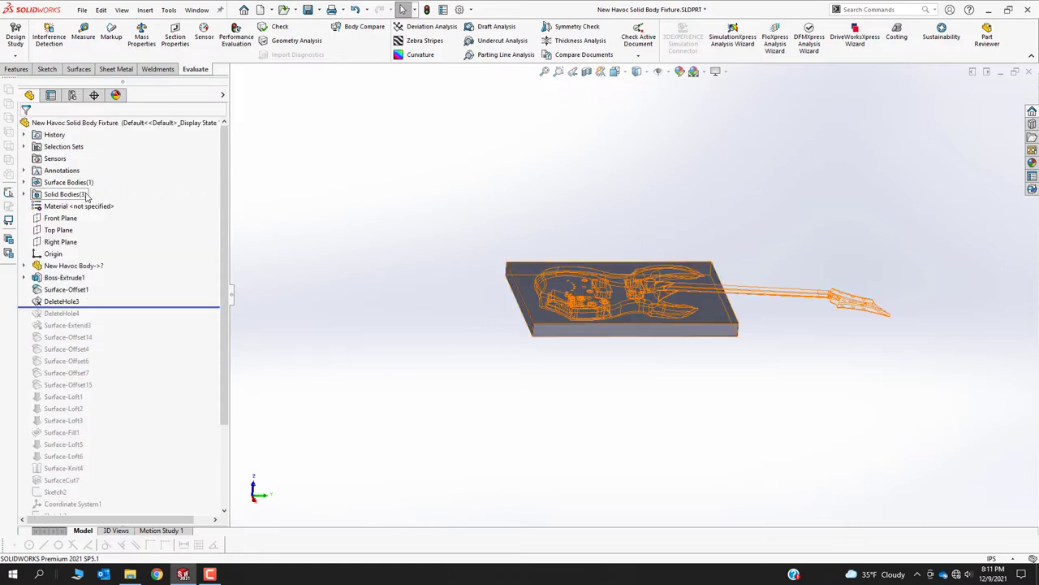
pyautogui.click(73, 194)
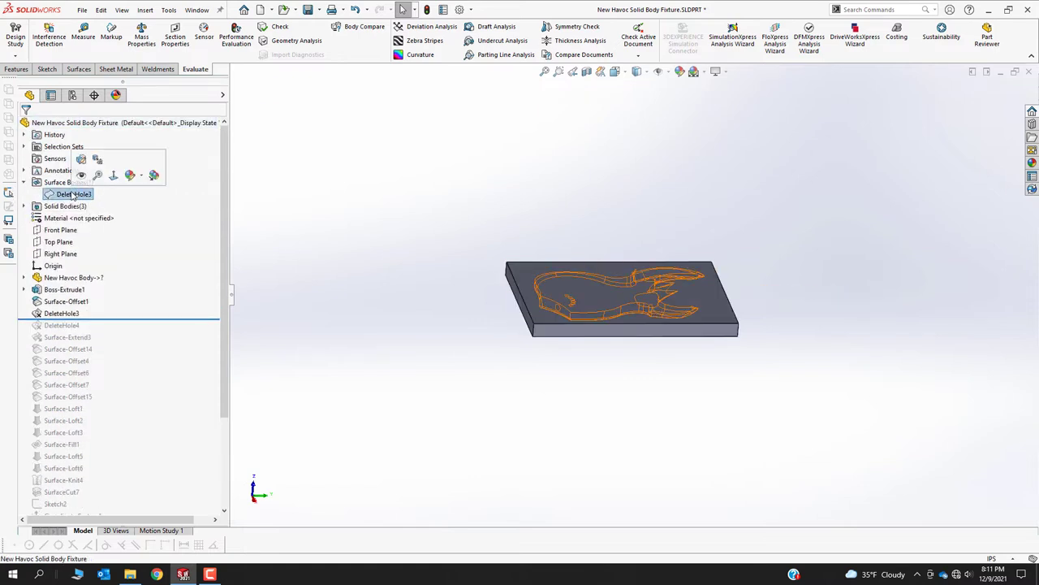
pyautogui.scroll(-5, 664, 267)
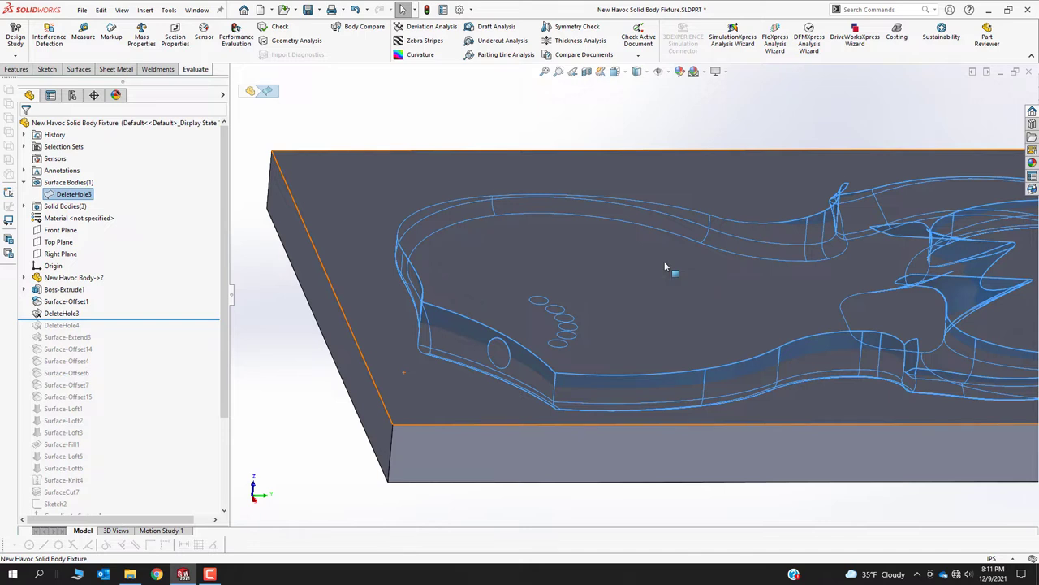
# Step: Create a new document from the Part template and start a sketch on the Front Plane
pyautogui.click(82, 10)
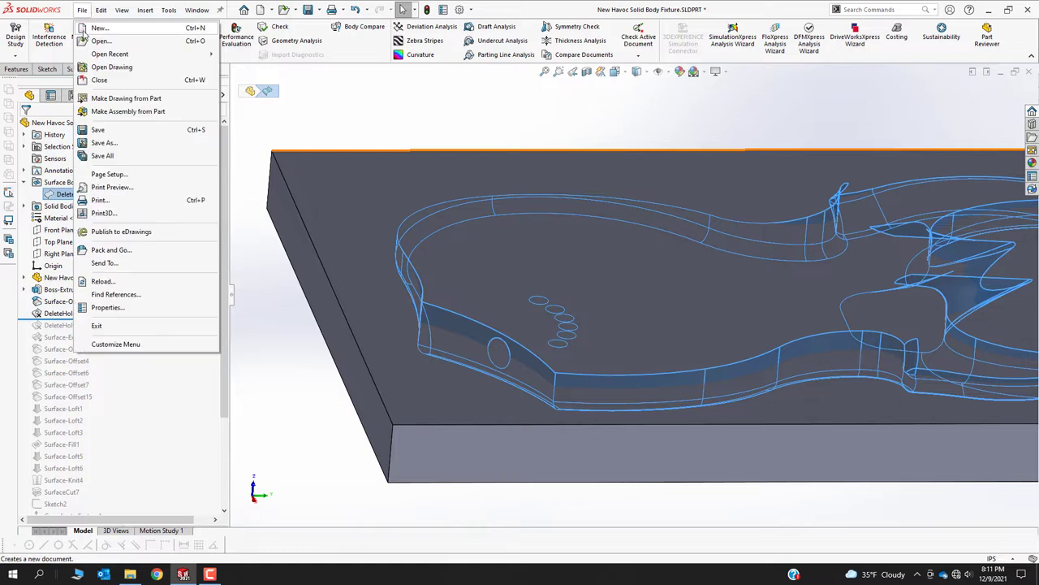
pyautogui.click(86, 29)
pyautogui.click(224, 207)
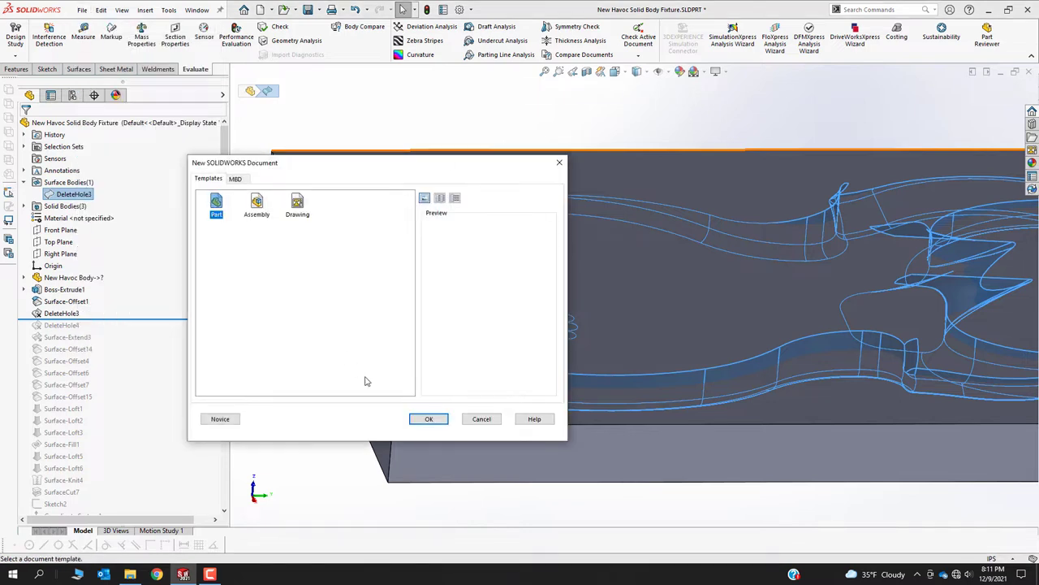
pyautogui.click(429, 418)
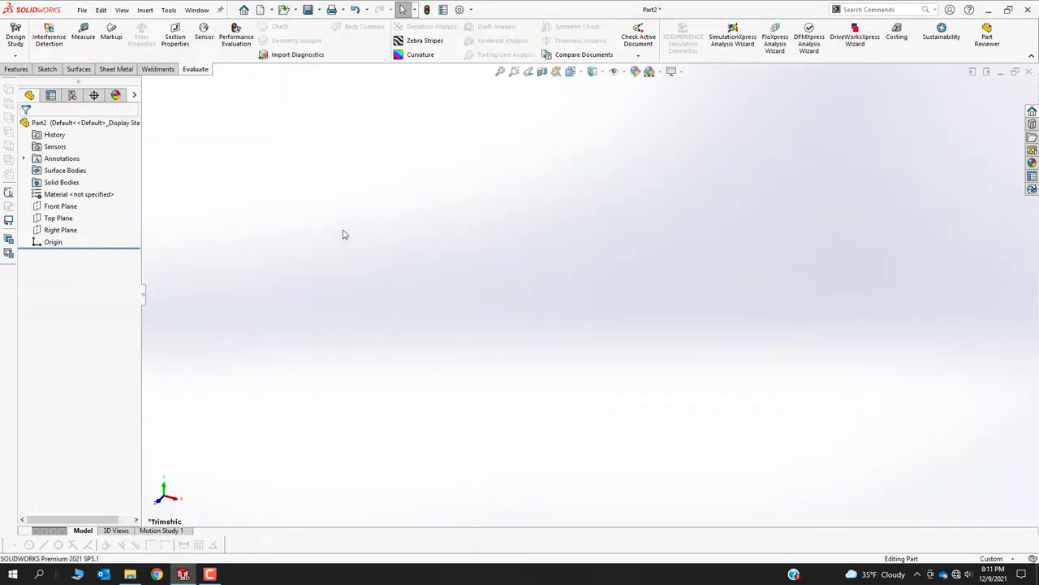
pyautogui.click(60, 205)
pyautogui.click(113, 189)
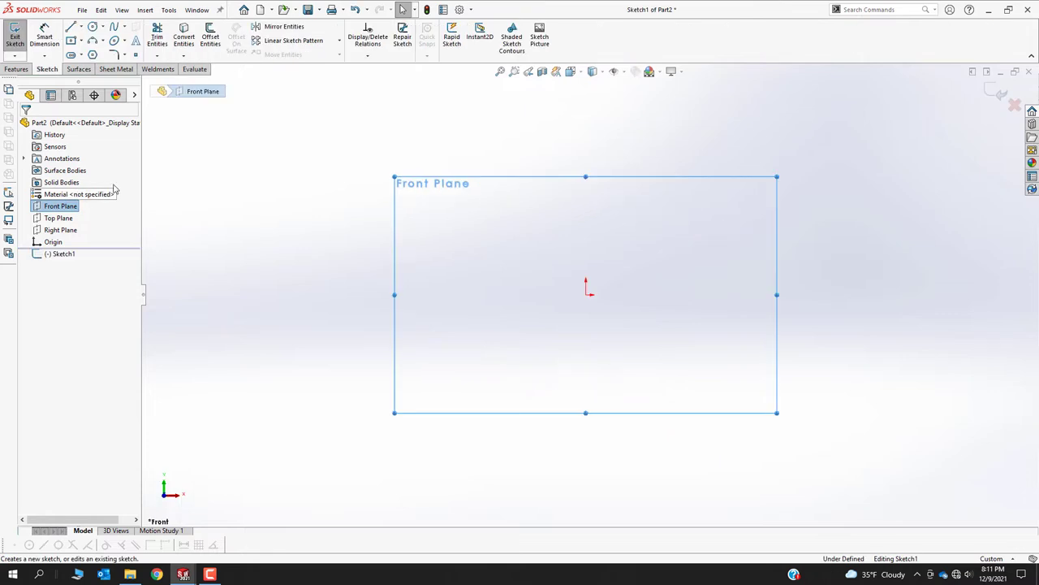
# Step: Sketch a center rectangle about 4.70 by 3.86 in on the origin, with a concentric circle about 1.53 in in diameter inside it
pyautogui.click(71, 40)
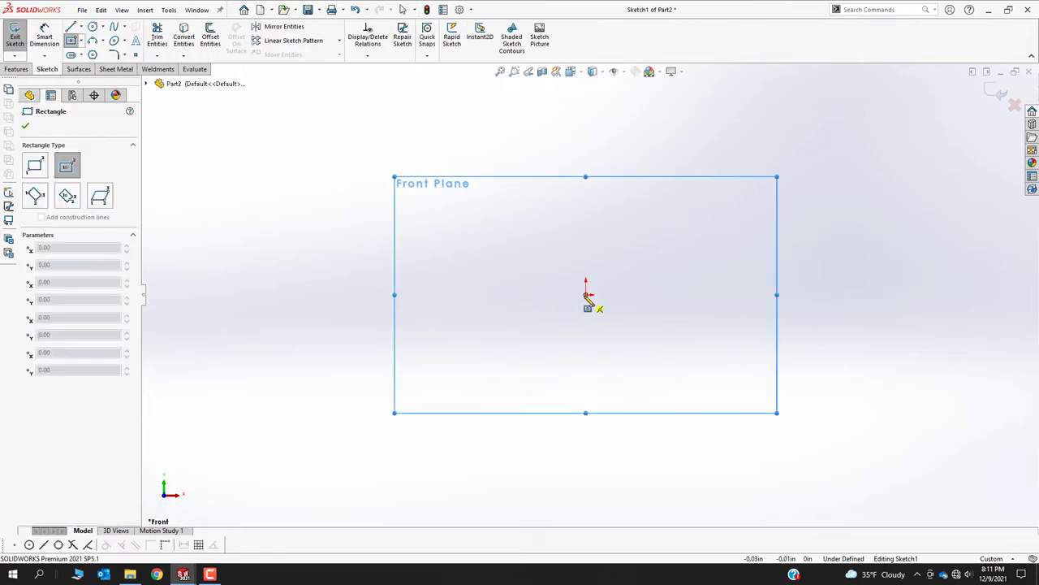
pyautogui.click(587, 295)
pyautogui.click(714, 190)
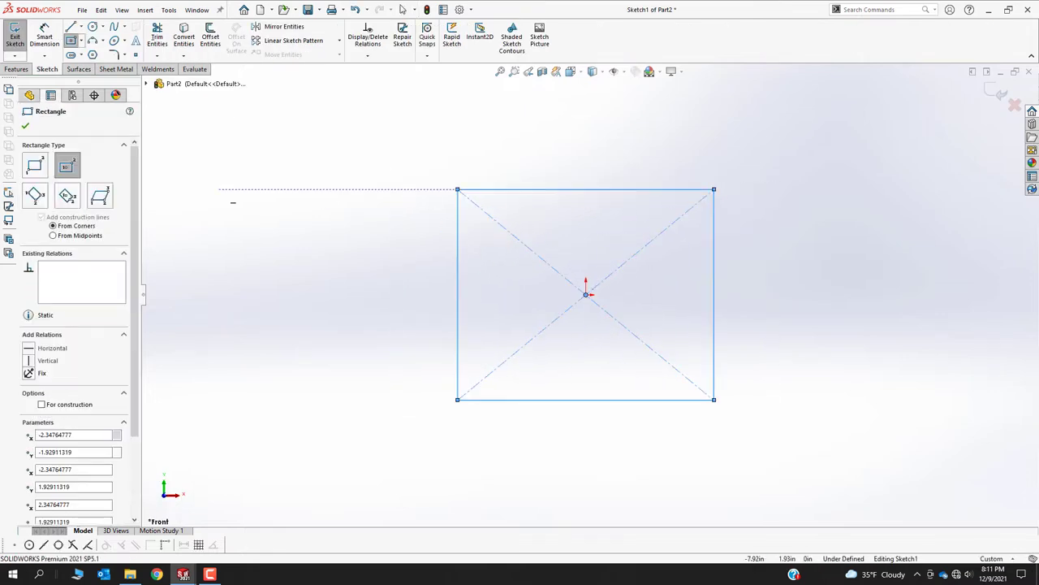
pyautogui.click(94, 26)
pyautogui.click(586, 294)
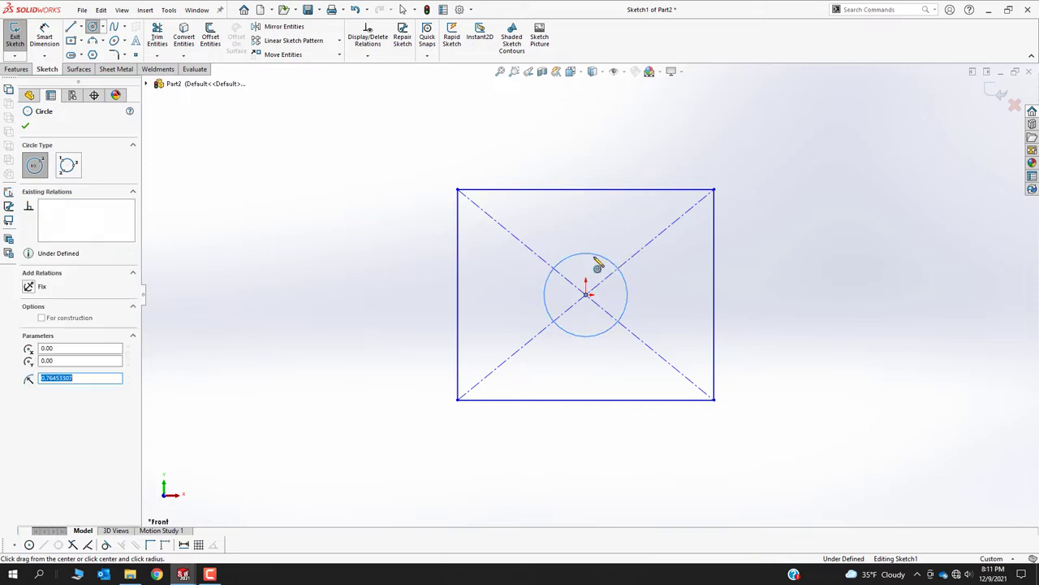
pyautogui.click(595, 256)
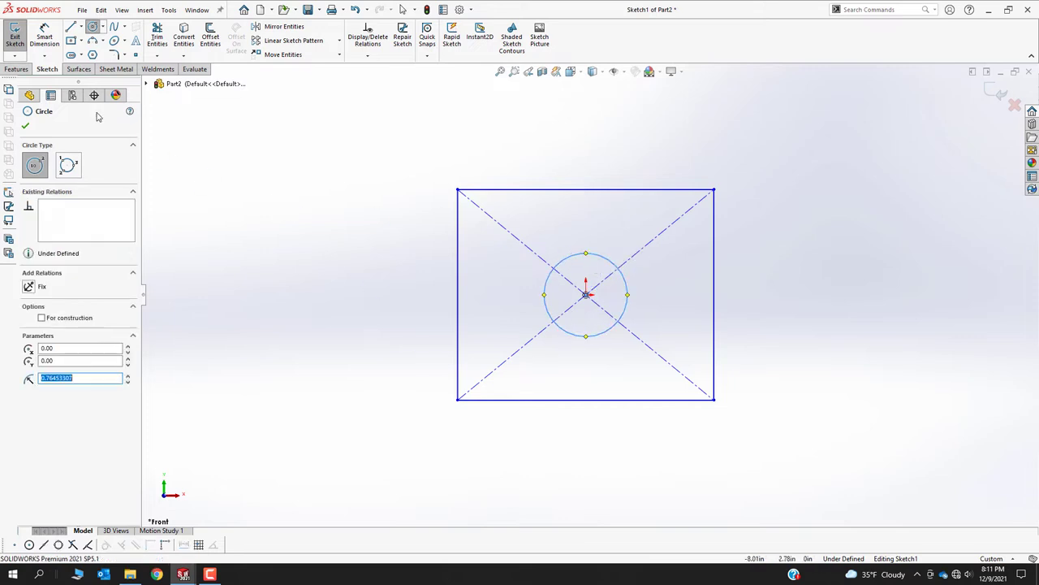
# Step: Create a planar surface from the rectangle and circle sketch
pyautogui.click(79, 69)
pyautogui.click(18, 36)
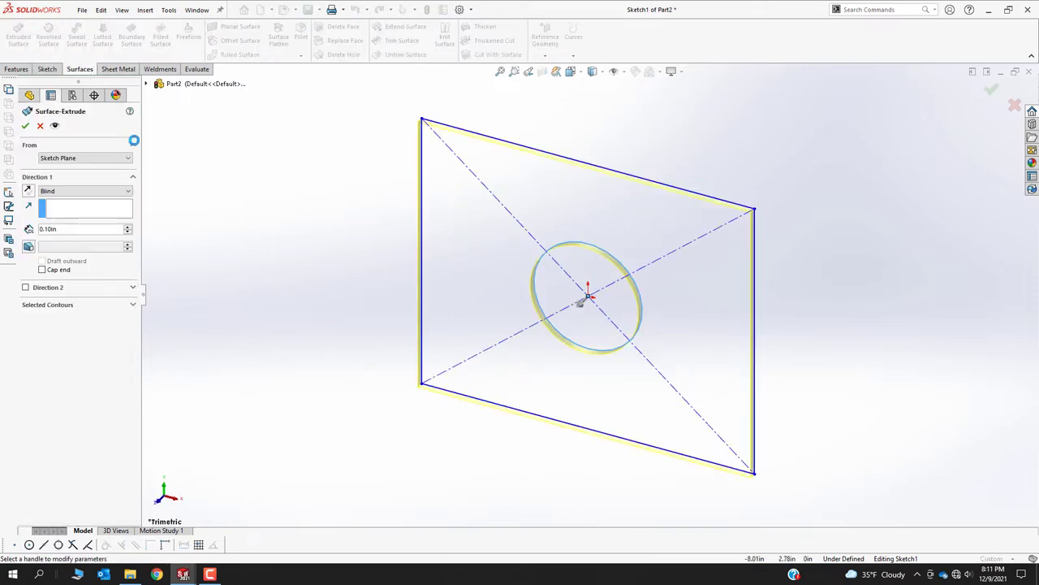
pyautogui.click(40, 125)
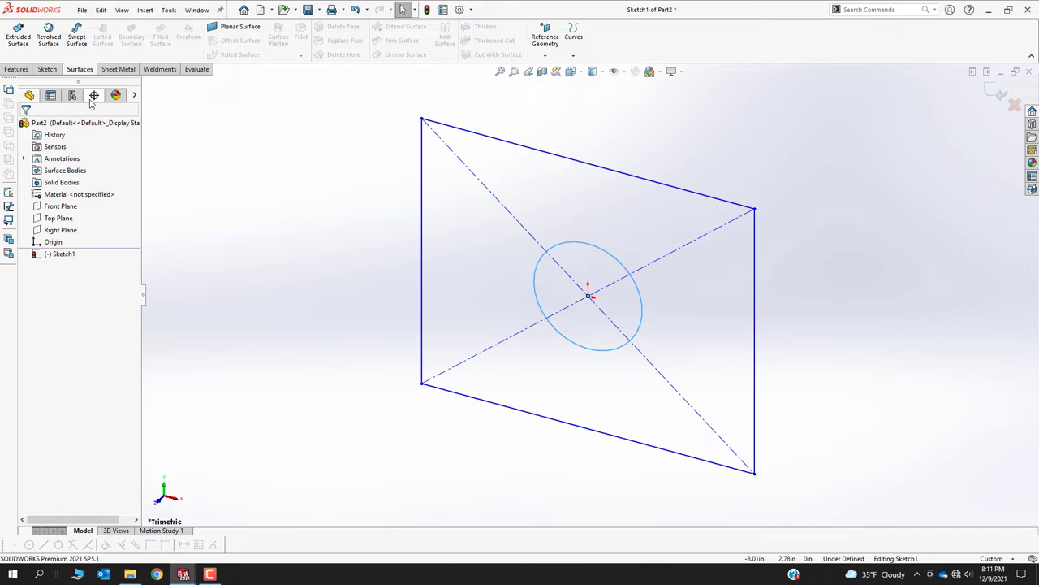
pyautogui.click(239, 30)
pyautogui.press('Return')
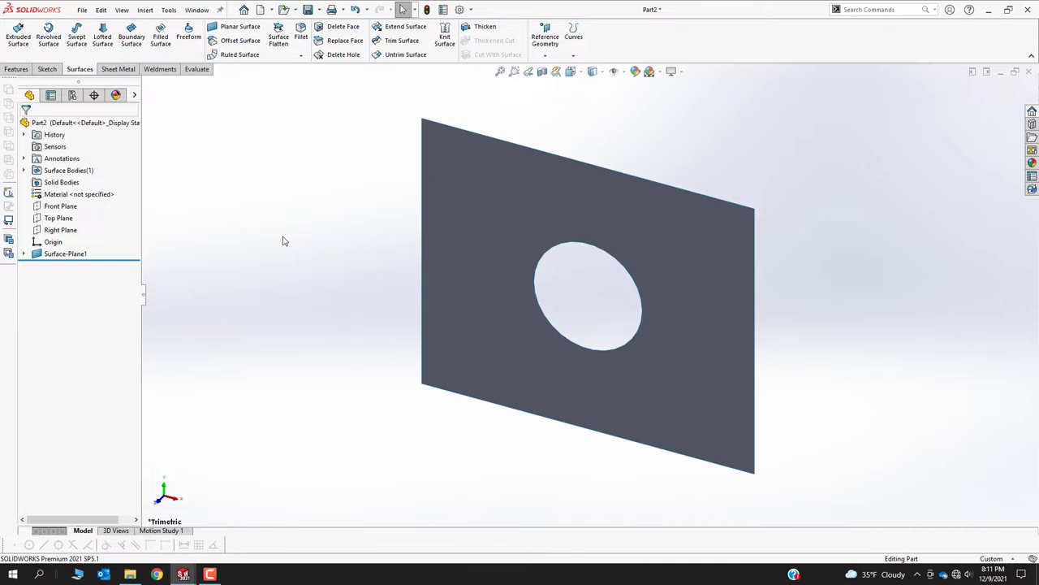
# Step: Delete the circular hole in the planar surface with the Delete Hole(s) option
pyautogui.click(575, 243)
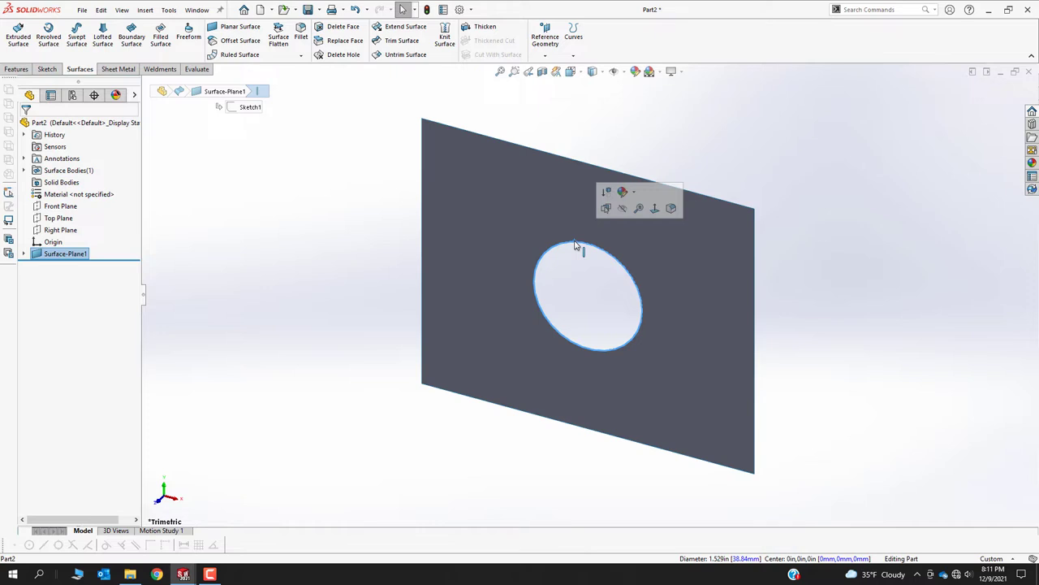
pyautogui.press('Delete')
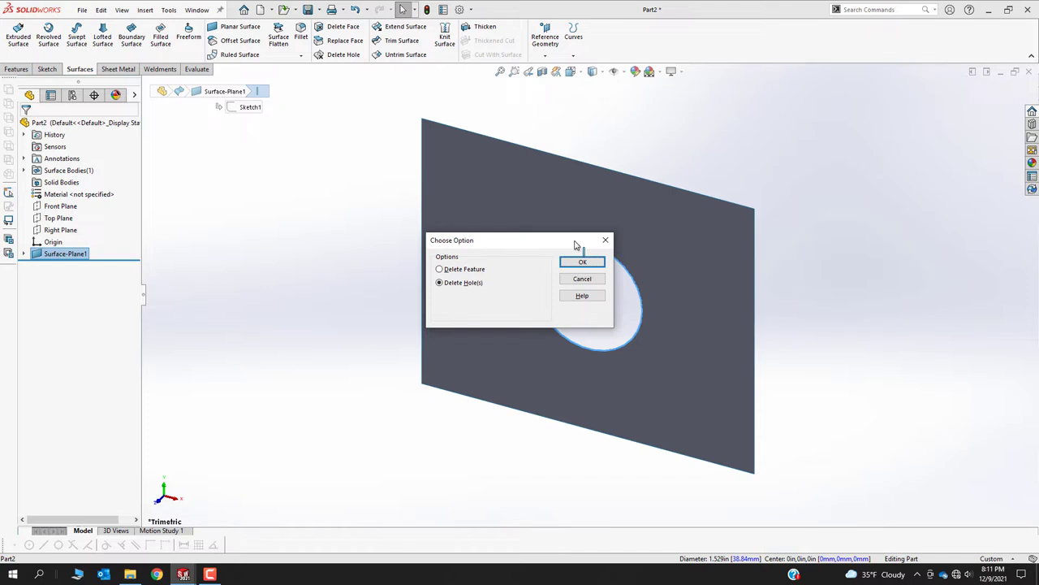
pyautogui.press('Return')
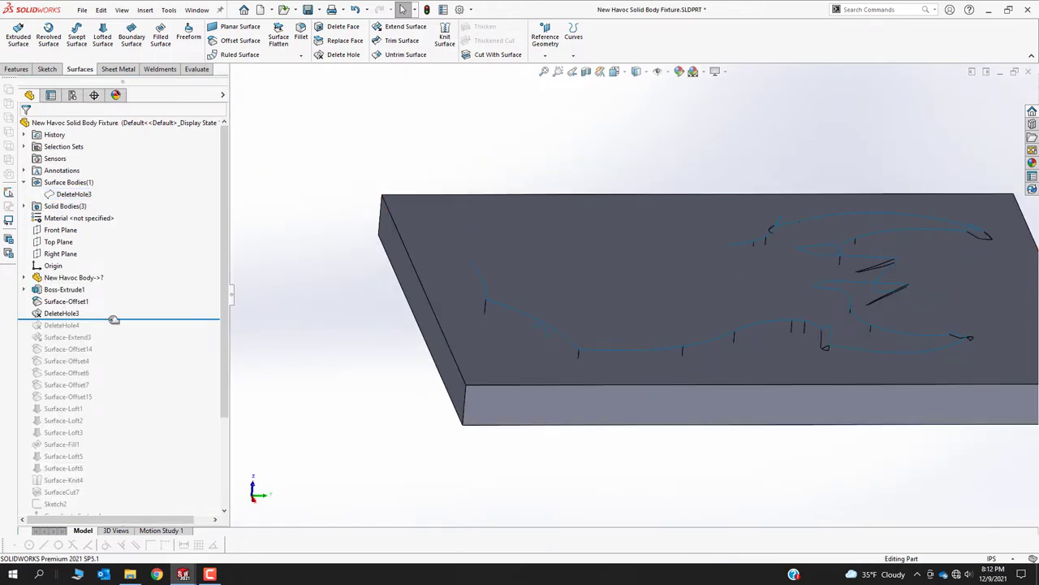
# Step: In New Havoc Solid Body Fixture, roll the history forward to Surface-Extend3, on to Surface-Fill1, and then to the end after Sketch9
pyautogui.moveTo(114, 320); pyautogui.dragTo(117, 341)
pyautogui.moveTo(377, 345); pyautogui.dragTo(404, 305, button='middle')
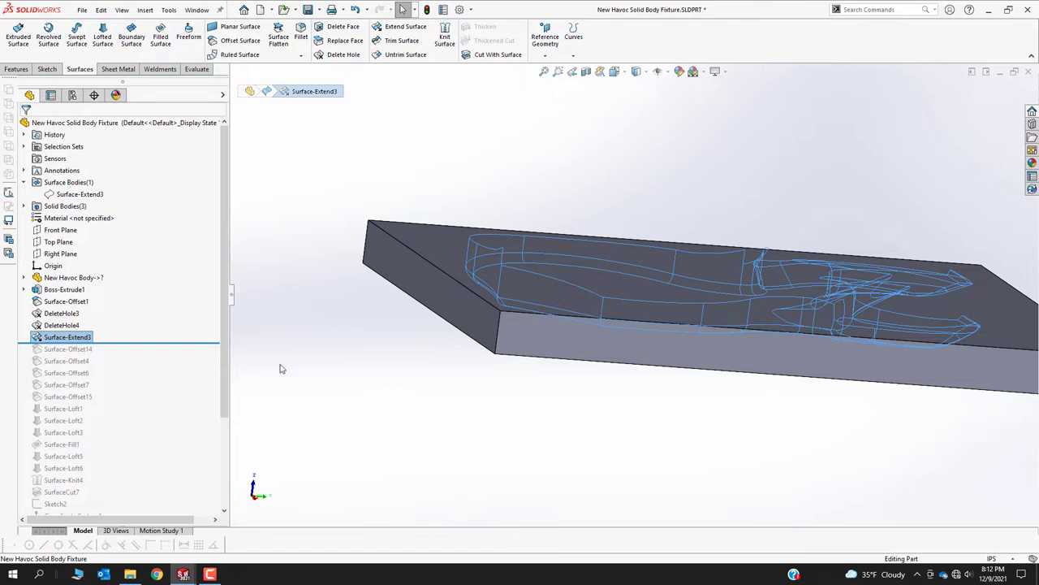
pyautogui.moveTo(123, 343); pyautogui.dragTo(128, 448)
pyautogui.moveTo(861, 243); pyautogui.dragTo(845, 213, button='middle')
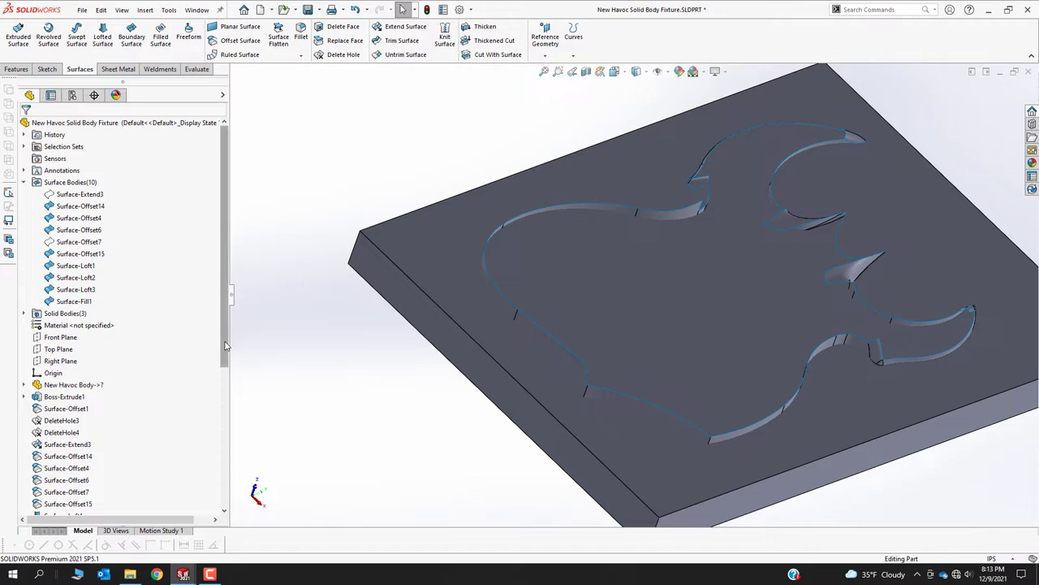
pyautogui.scroll(-6, 192, 407)
pyautogui.moveTo(169, 332); pyautogui.dragTo(161, 507)
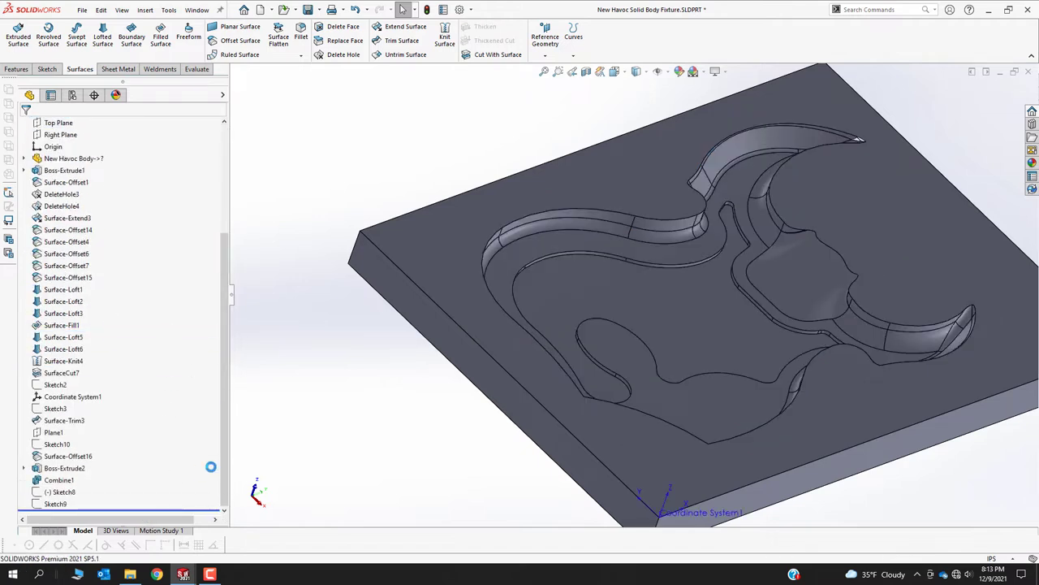